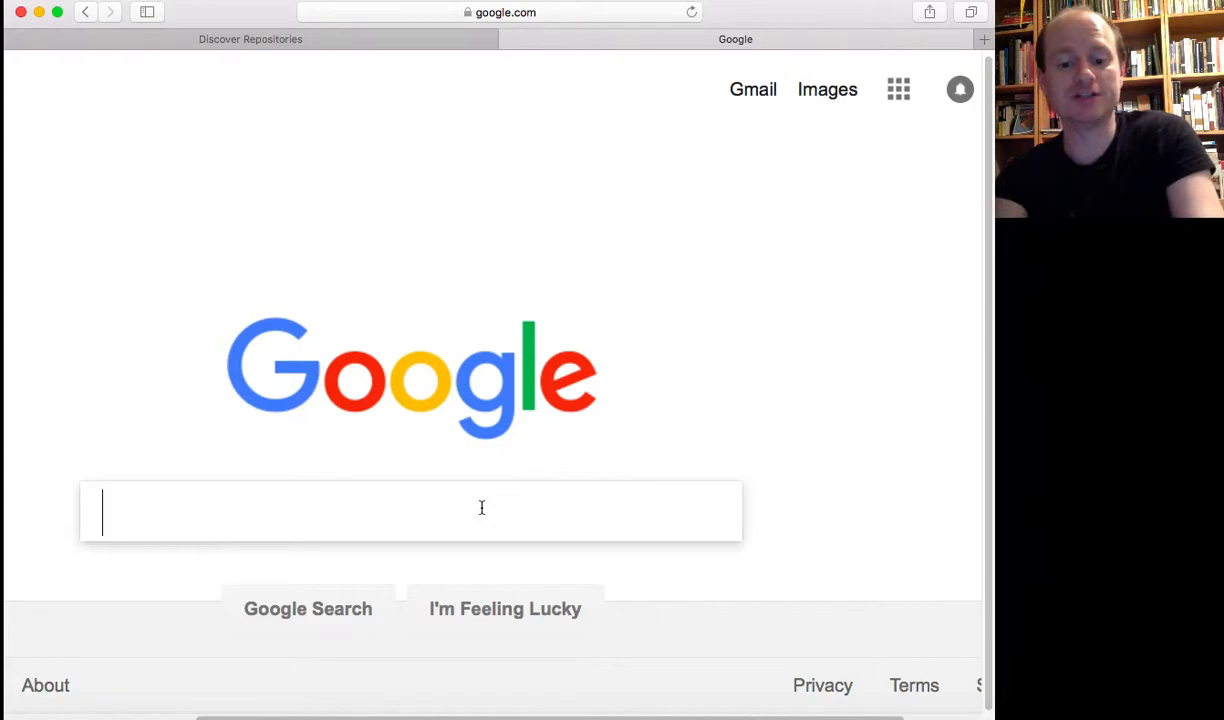
Search Google for "github" and open the main GitHub site from the results.
key(Return)
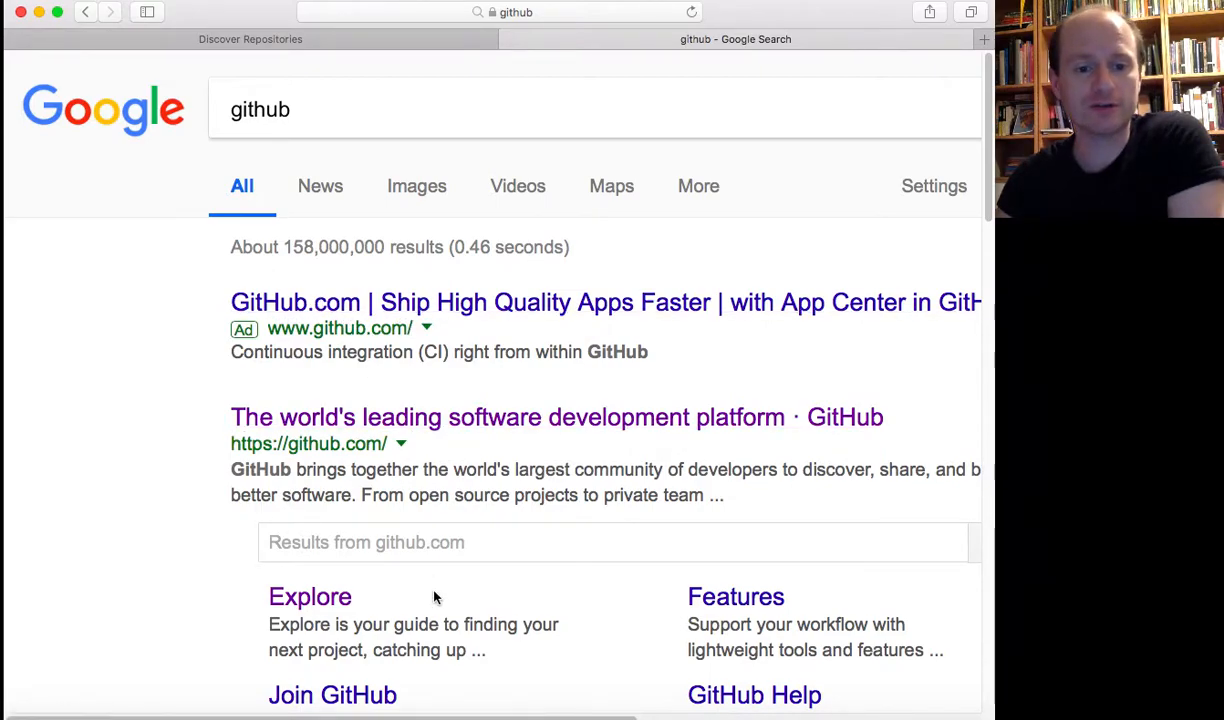
scroll(452, 598, down, 1)
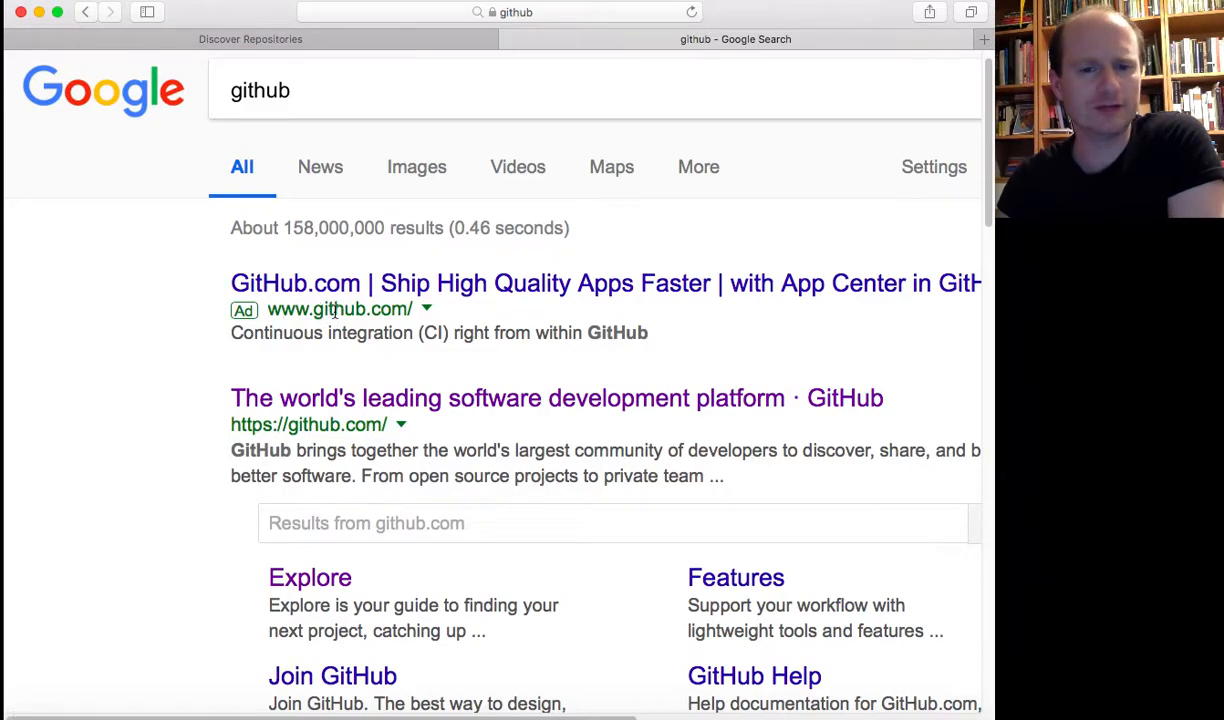
click(380, 400)
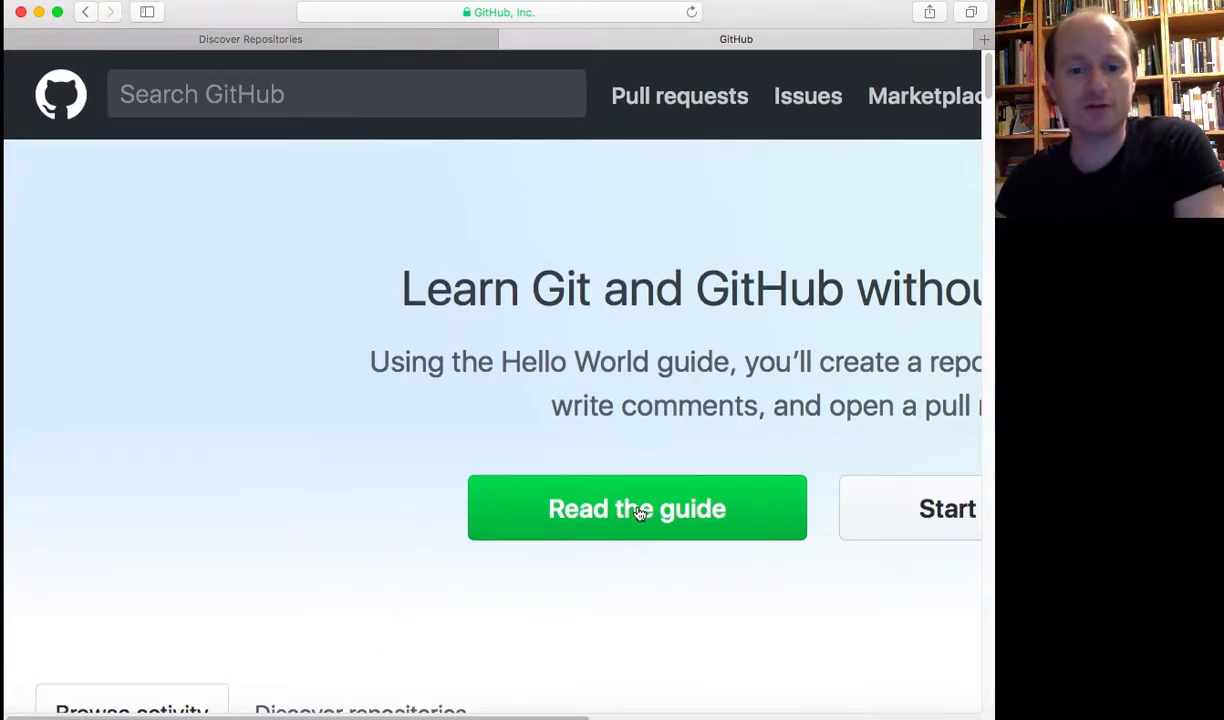
scroll(549, 716, right, 2)
drag(549, 716, 856, 686)
scroll(855, 685, right, 2)
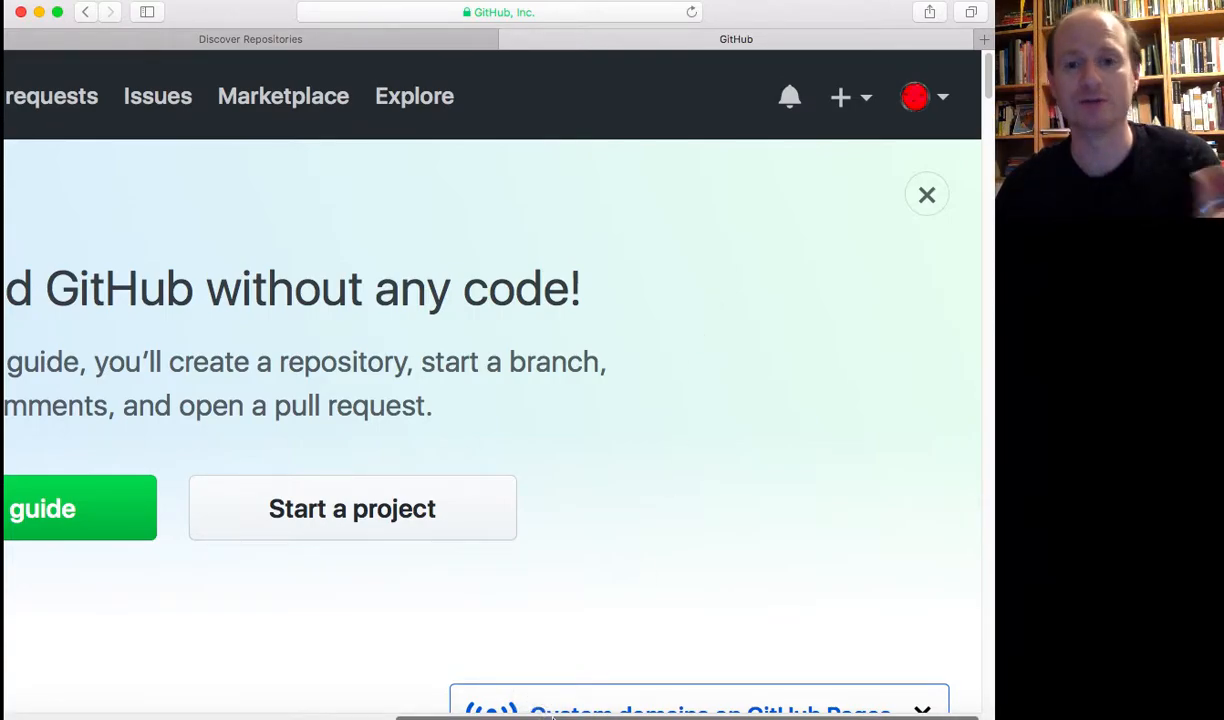
drag(549, 718, 423, 702)
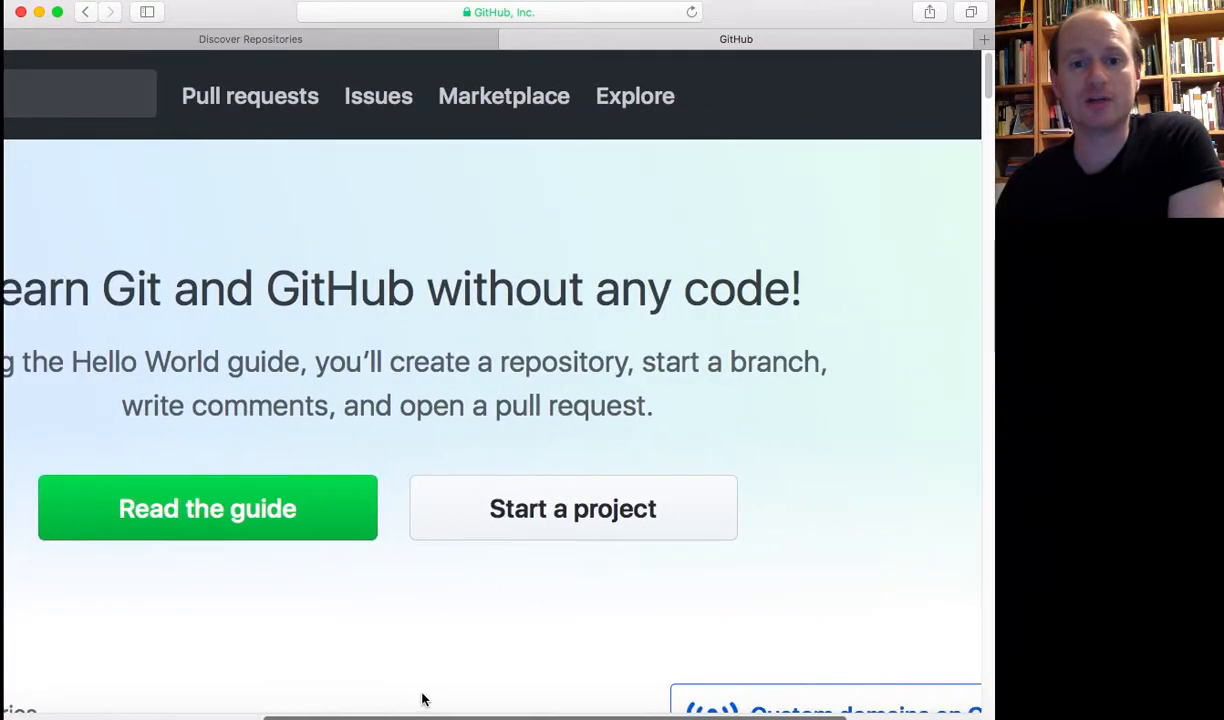
Switch to the open Discover Repositories page and start a new repository.
click(259, 38)
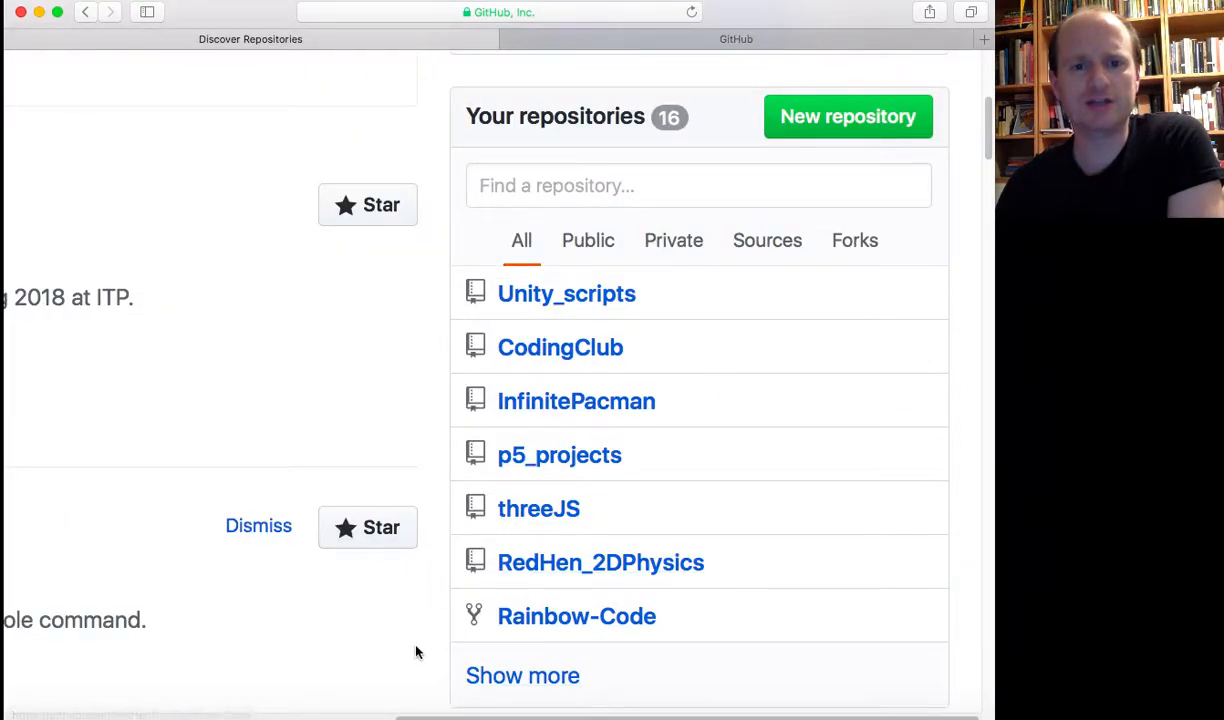
drag(505, 717, 120, 716)
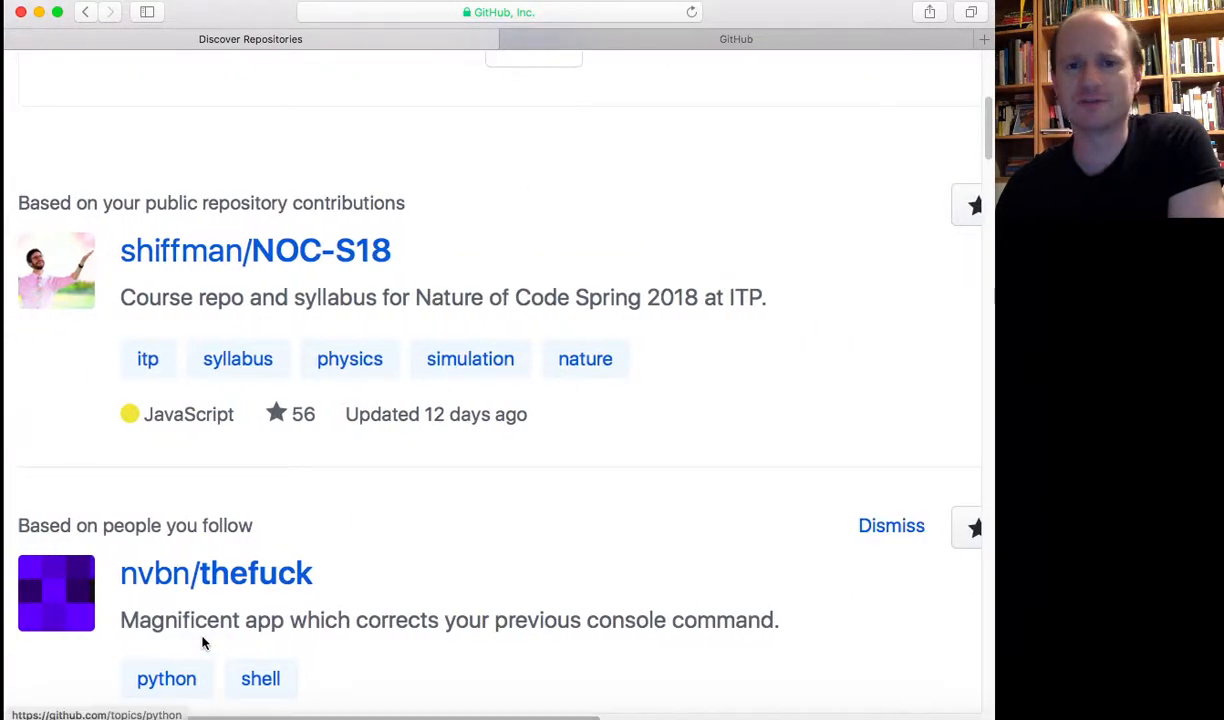
scroll(459, 484, down, 3)
scroll(459, 484, up, 10)
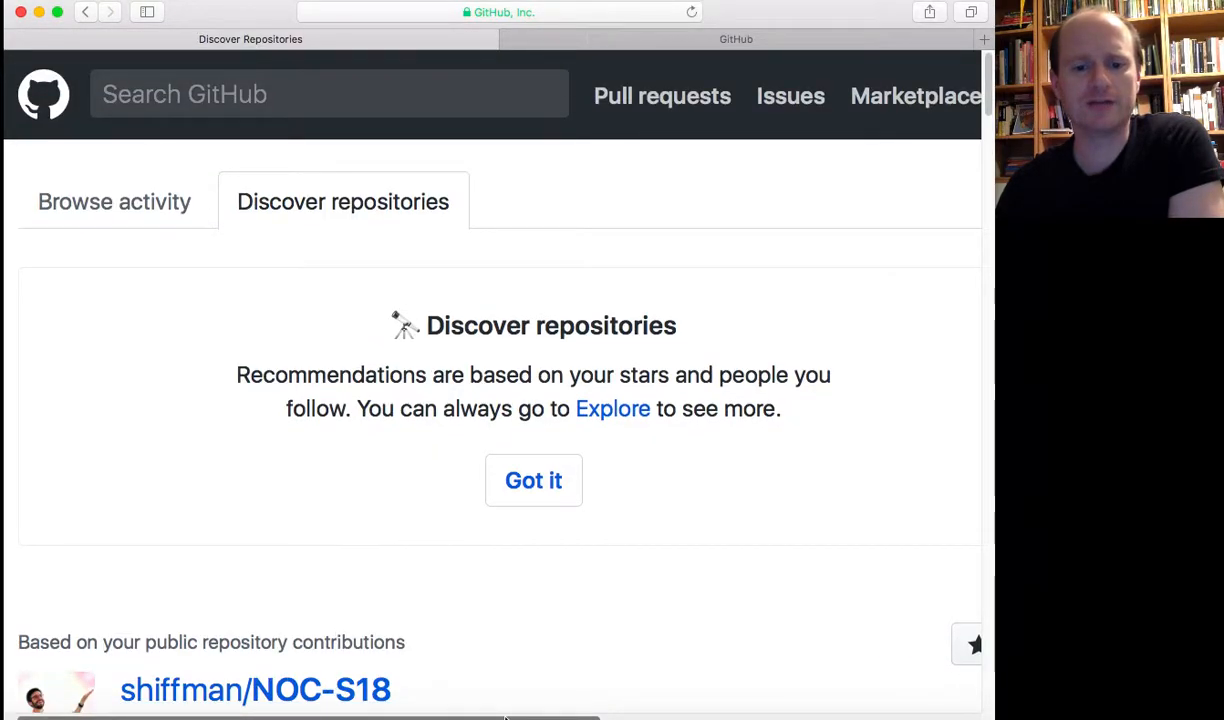
drag(508, 716, 724, 690)
scroll(724, 690, right, 5)
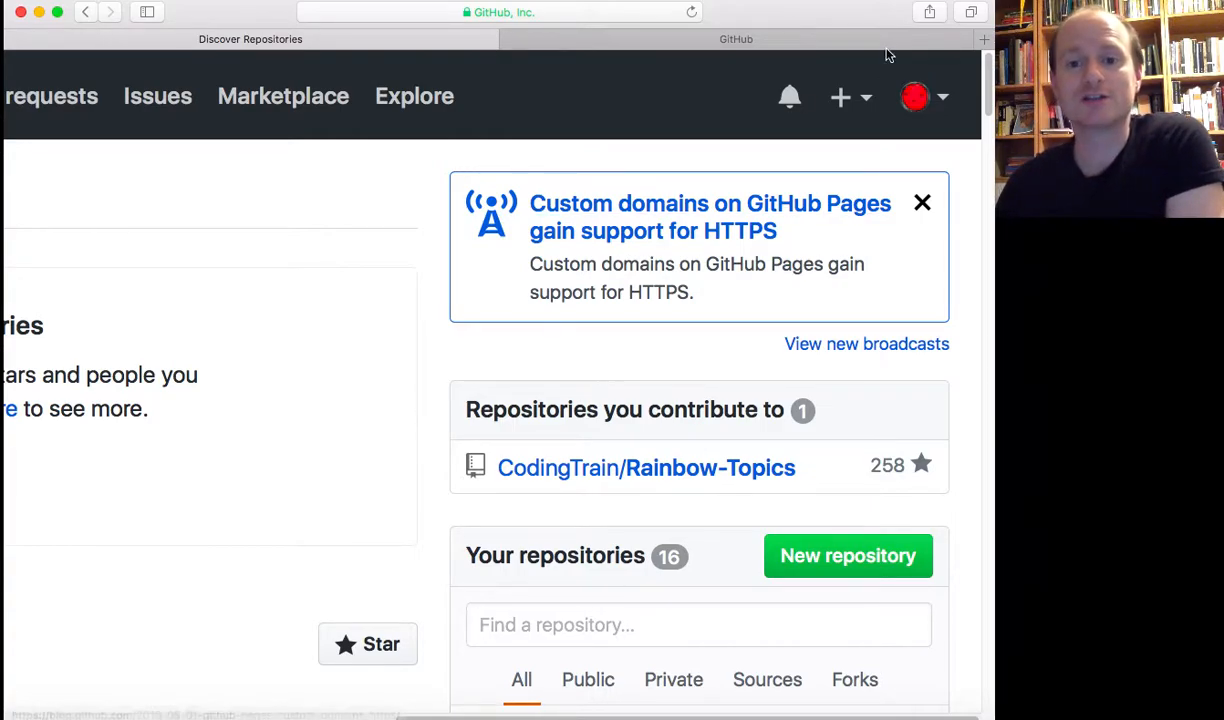
click(845, 97)
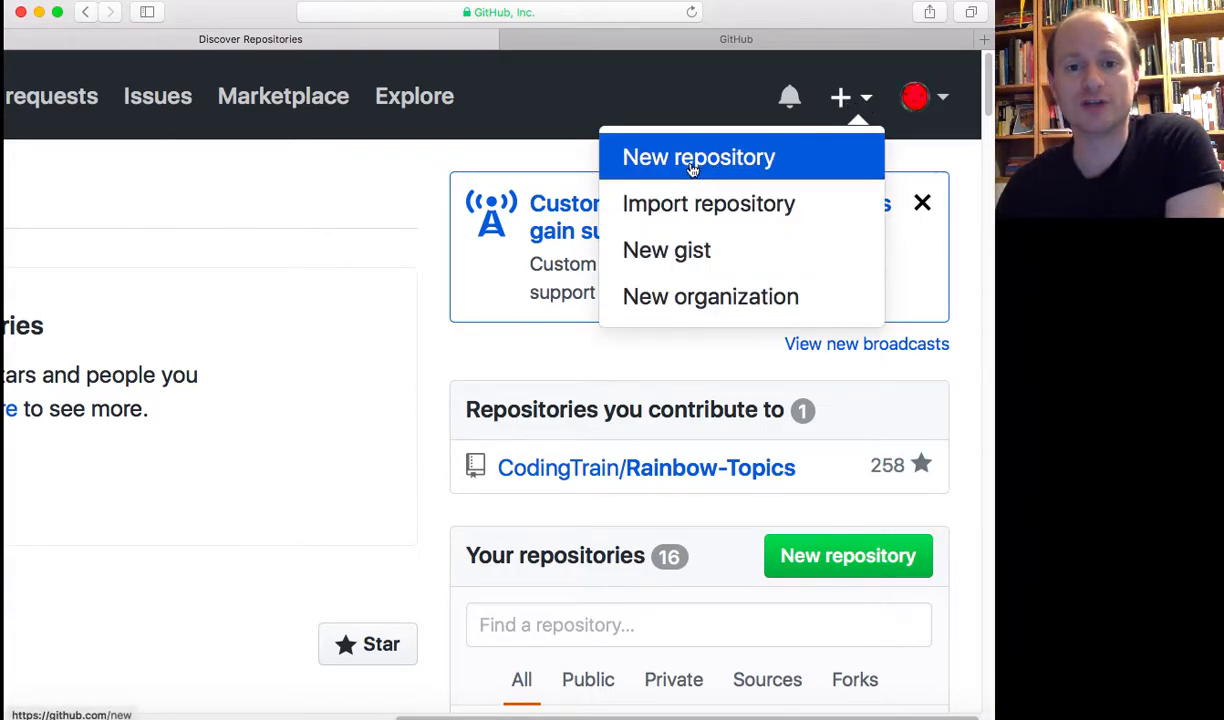
click(360, 310)
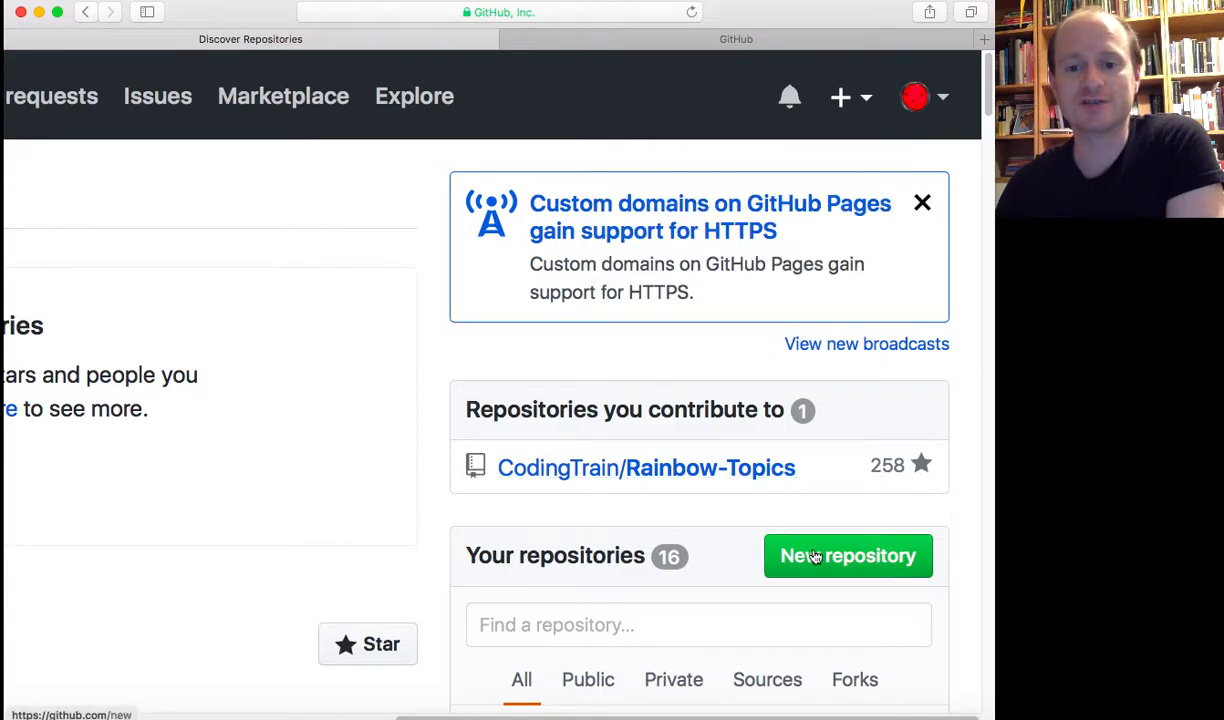
click(851, 551)
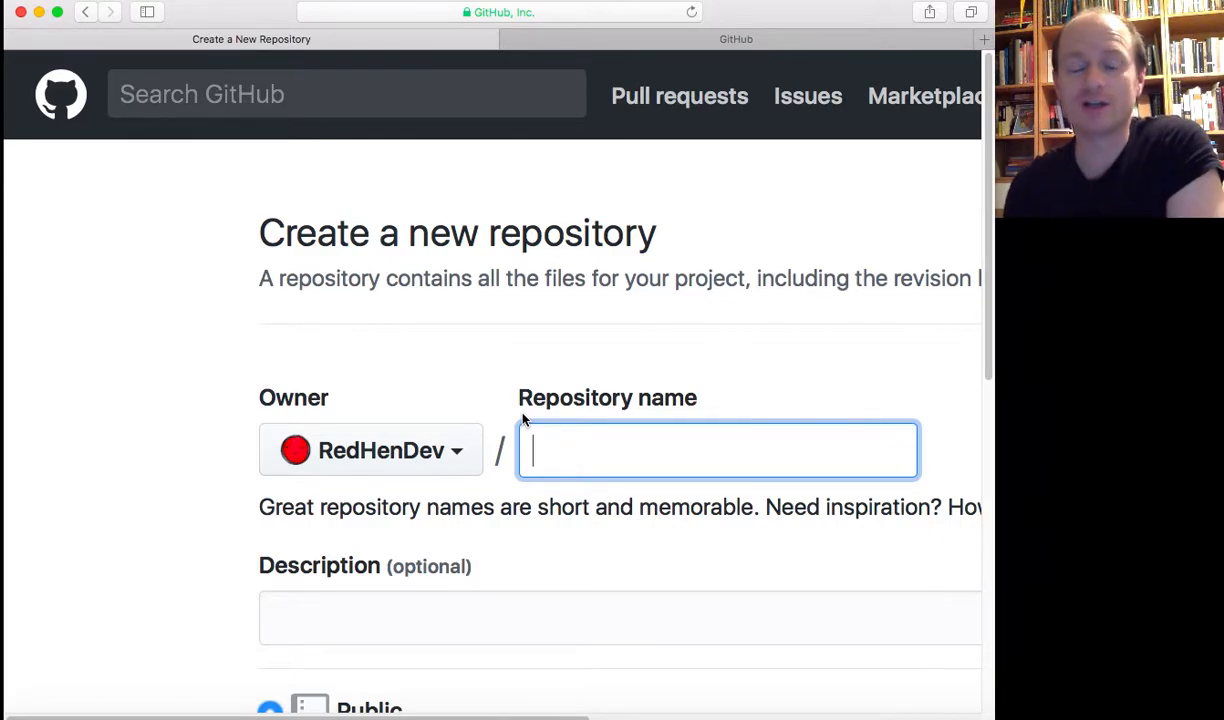
Name the new repository TutorialWeb.
scroll(212, 505, down, 1)
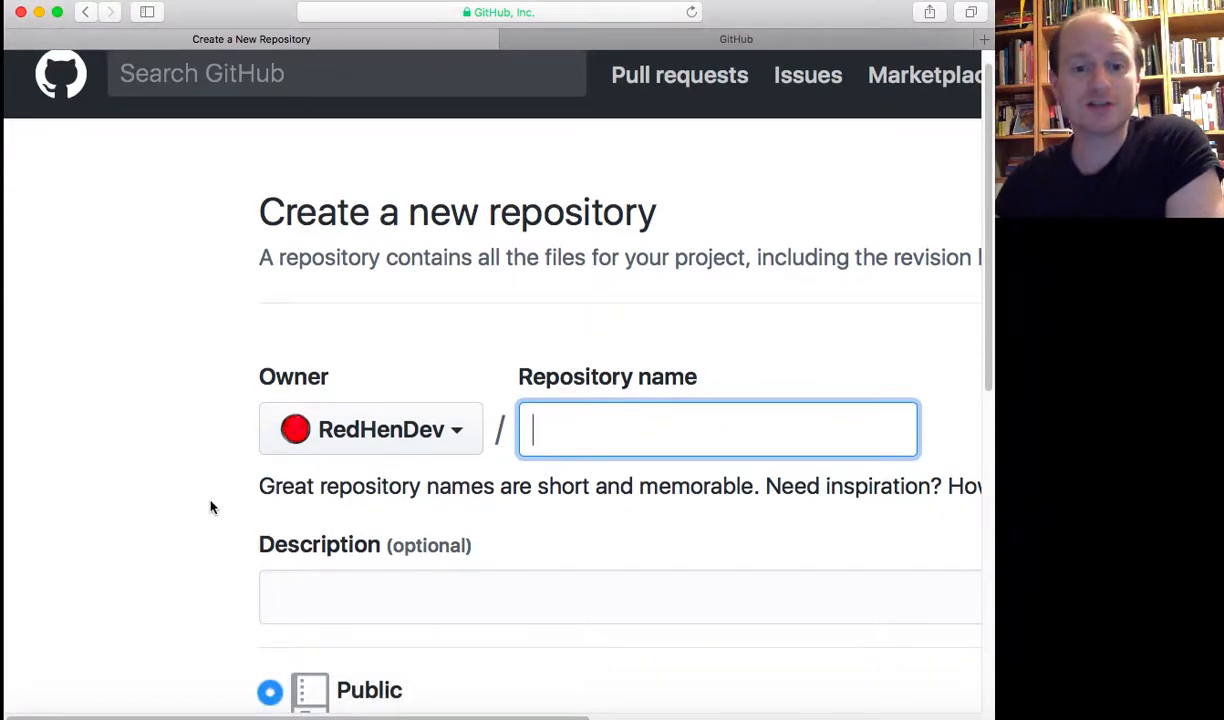
scroll(212, 507, down, 3)
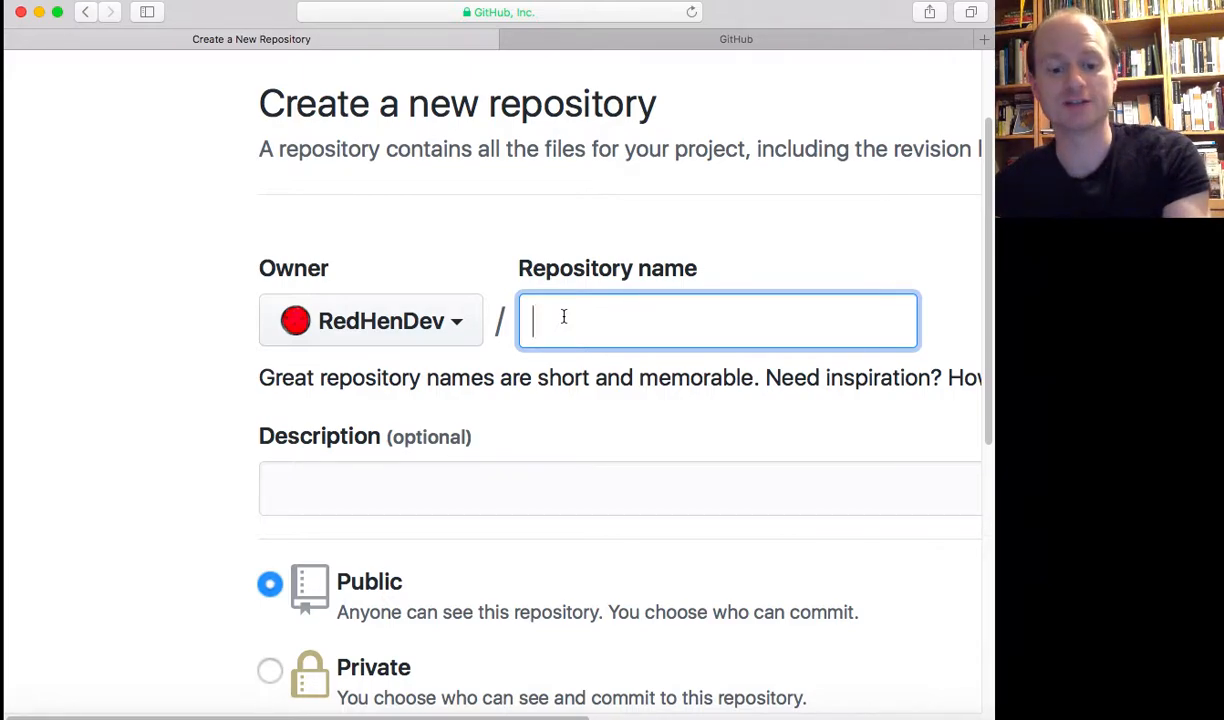
text(Tutorial)
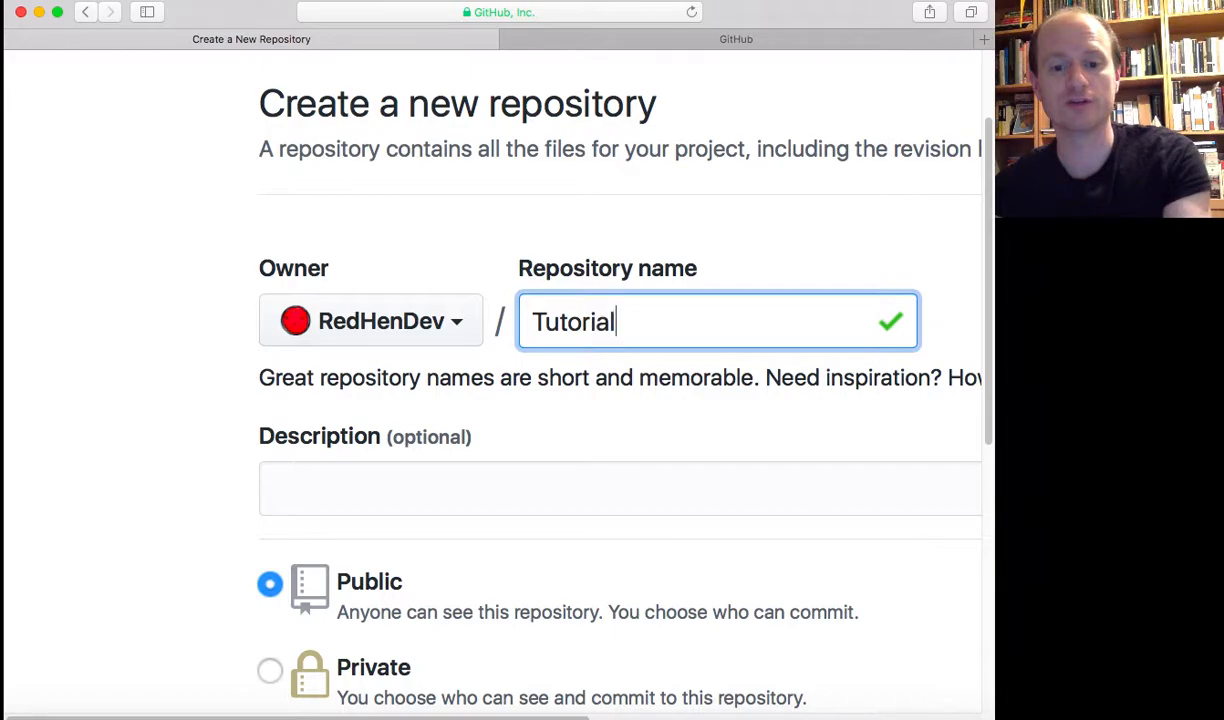
text(WebS)
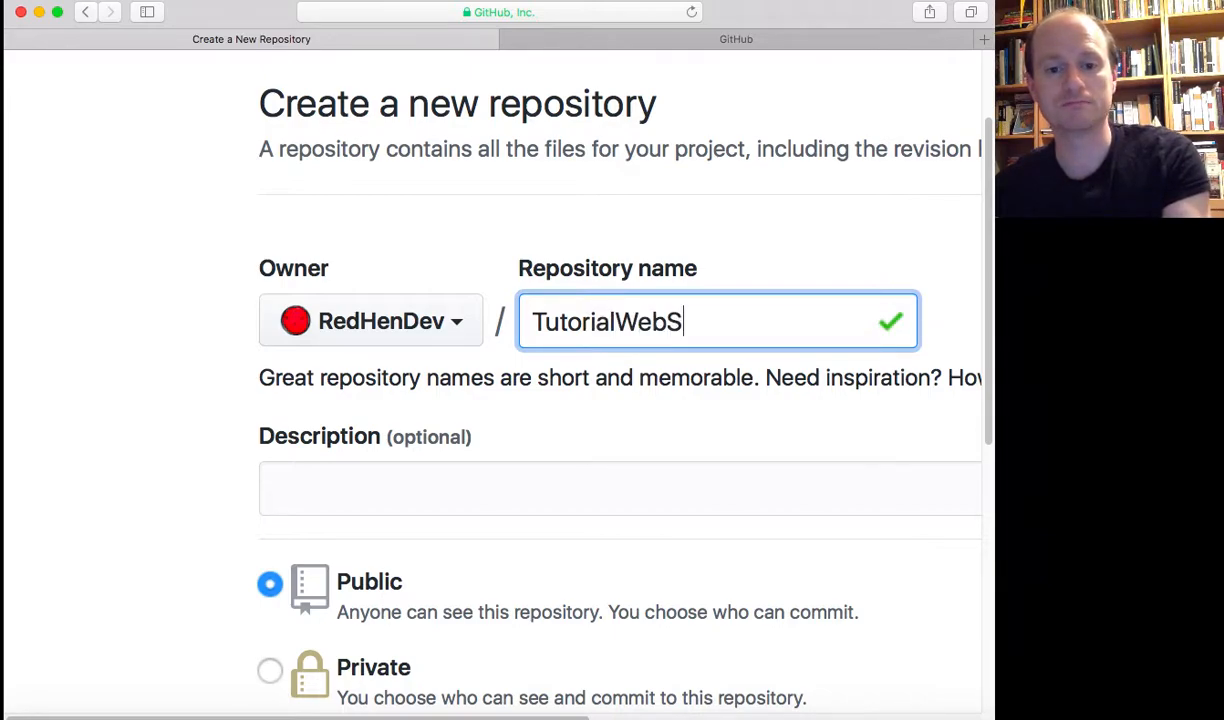
text(ite)
key(BackSpace)
key(BackSpace)
key(BackSpace)
key(BackSpace)
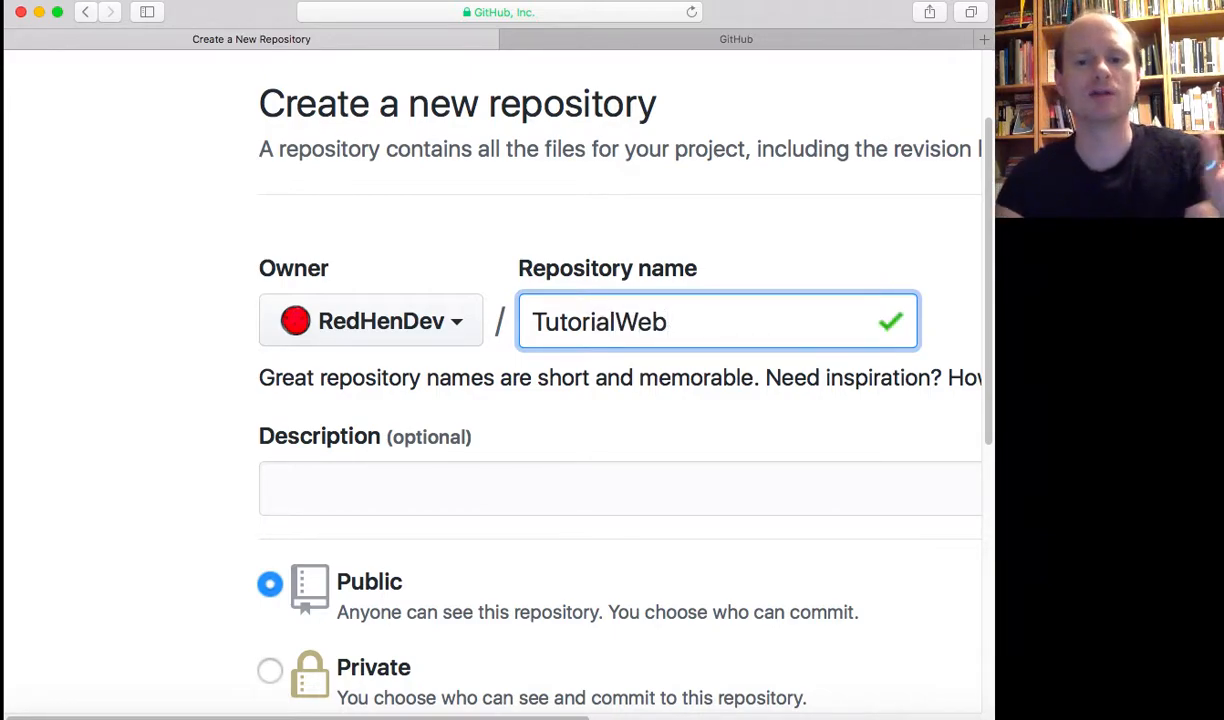
Enter "Example of how to make free website :)" as the repository description.
click(473, 505)
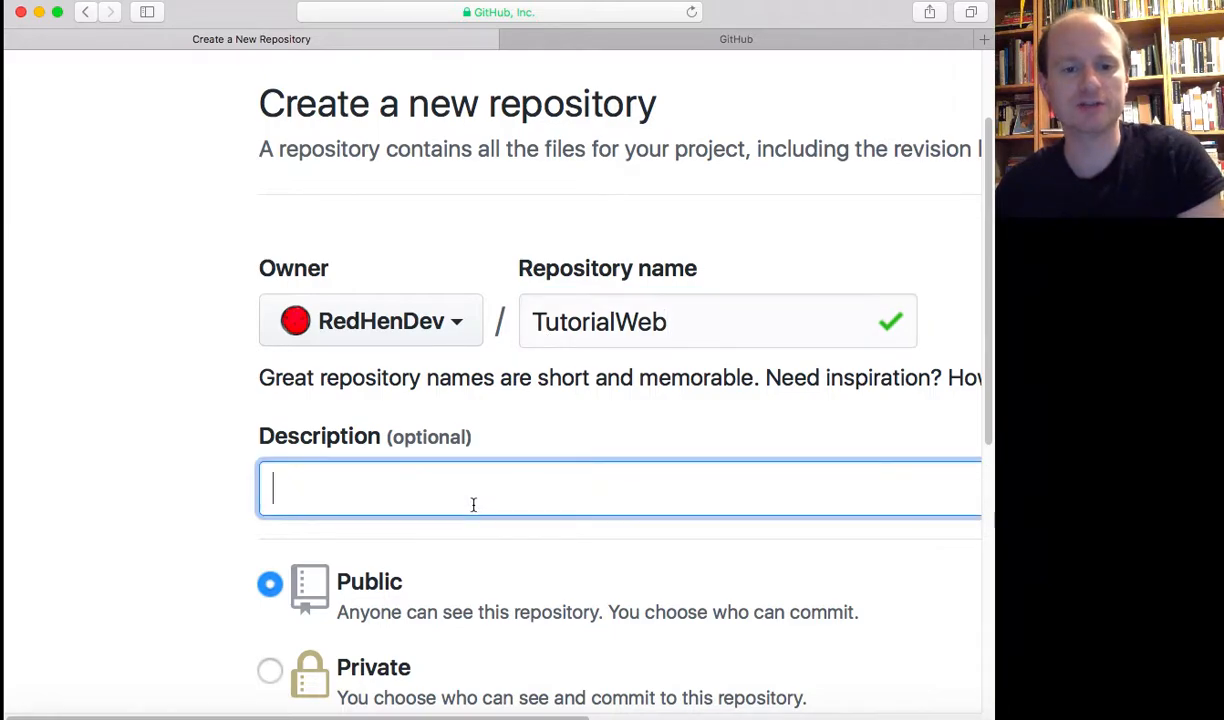
text(Example)
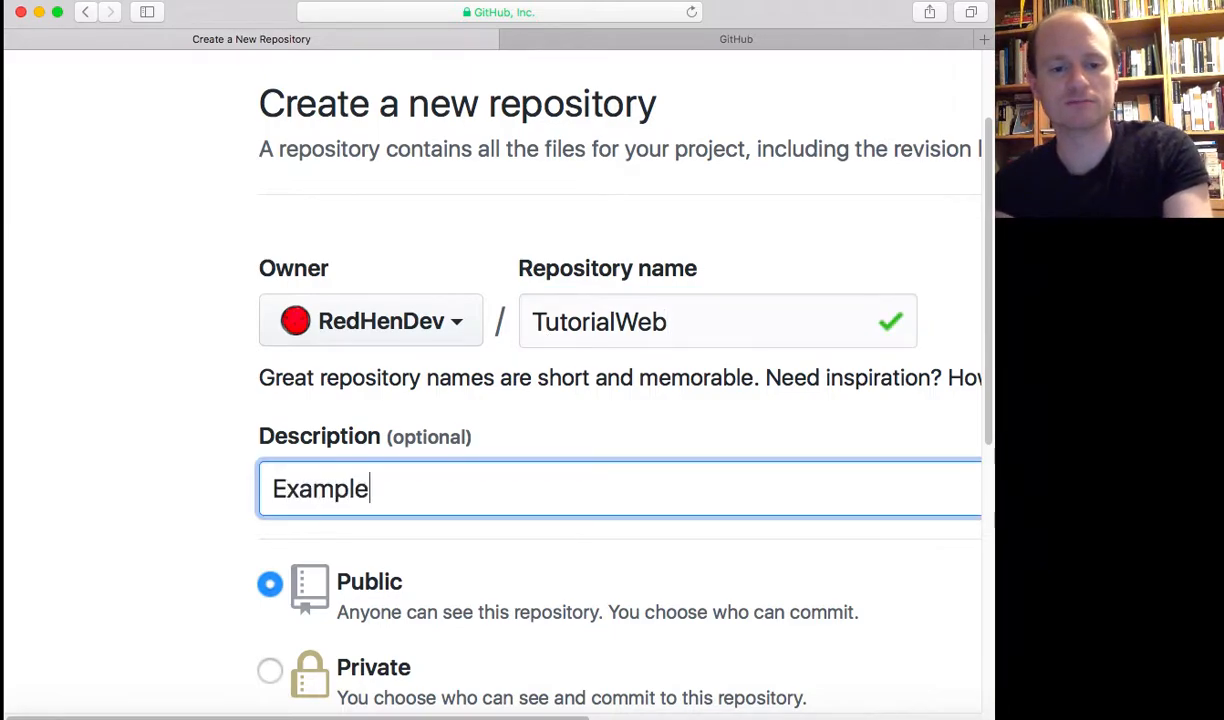
text( of how to Ma)
key(BackSpace)
text(how to Mae)
key(BackSpace)
text(k)
key(BackSpace)
key(BackSpace)
key(BackSpace)
text(make free website)
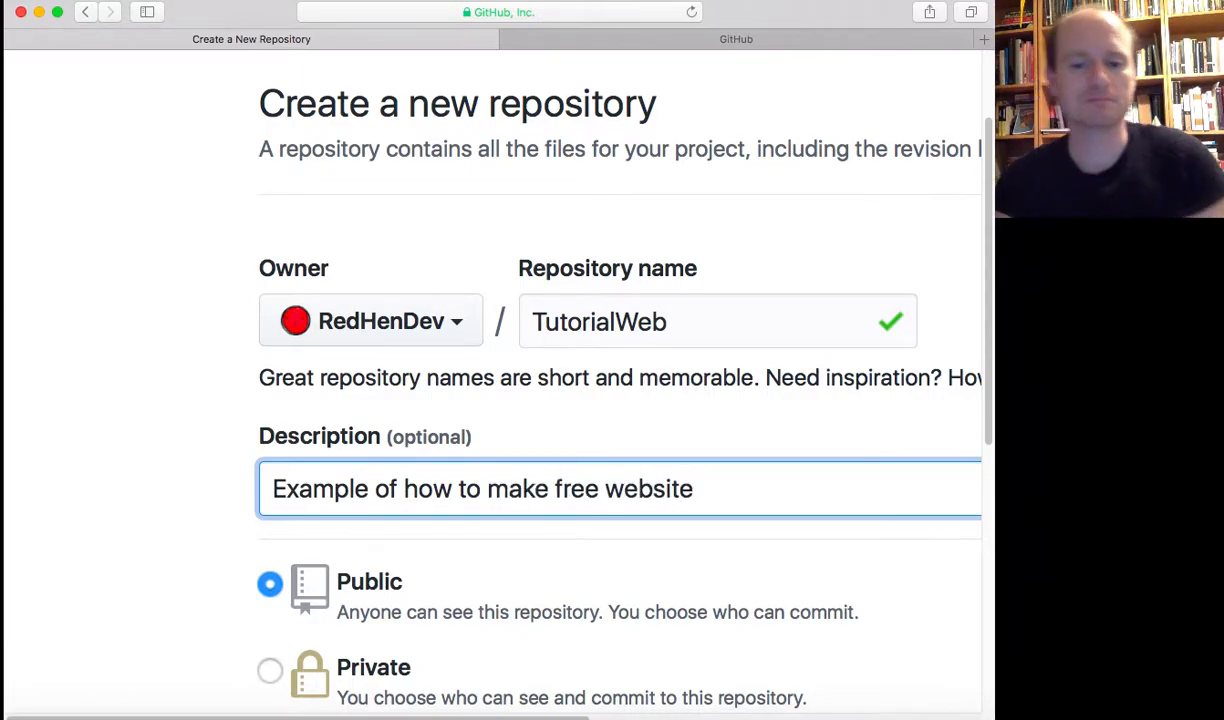
text( :))
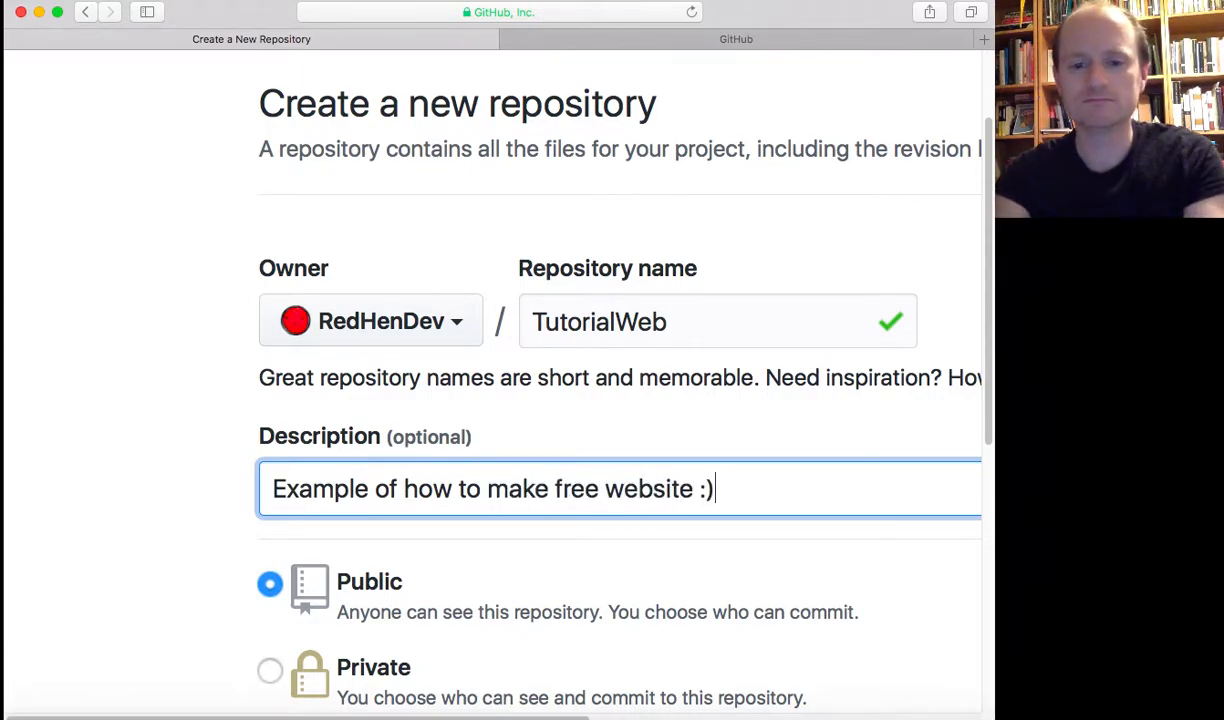
Enable initializing the repository with a README.
scroll(258, 588, down, 5)
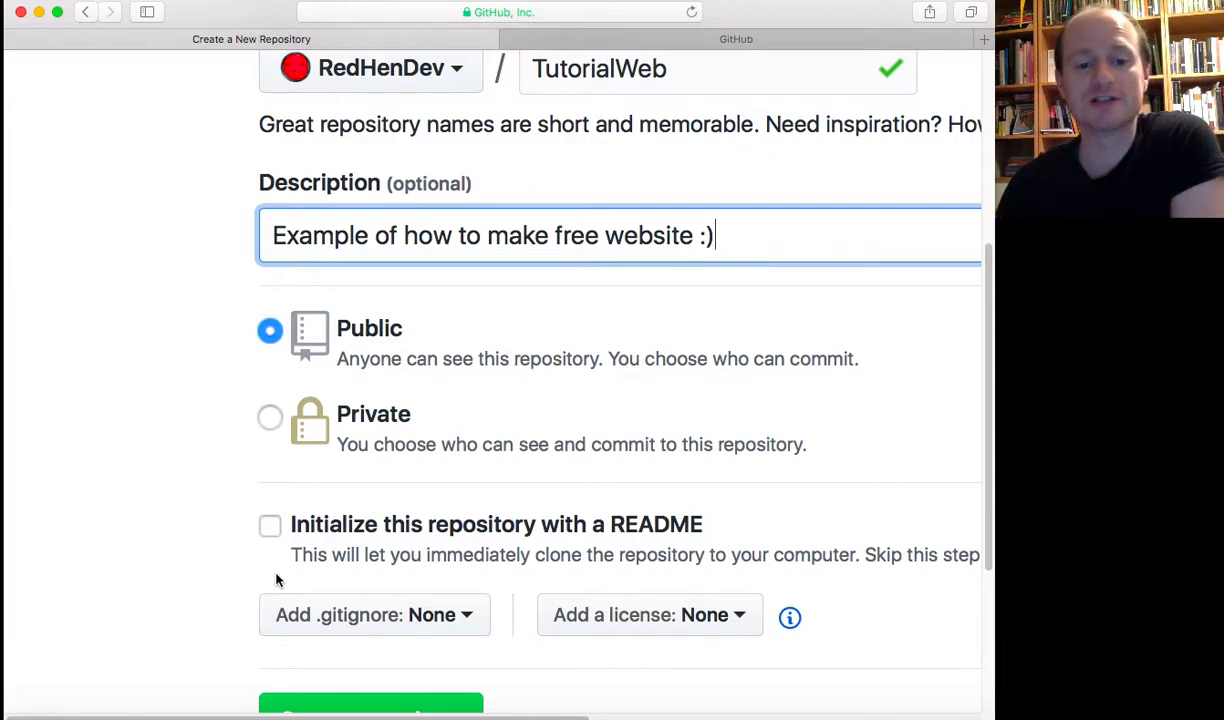
click(271, 528)
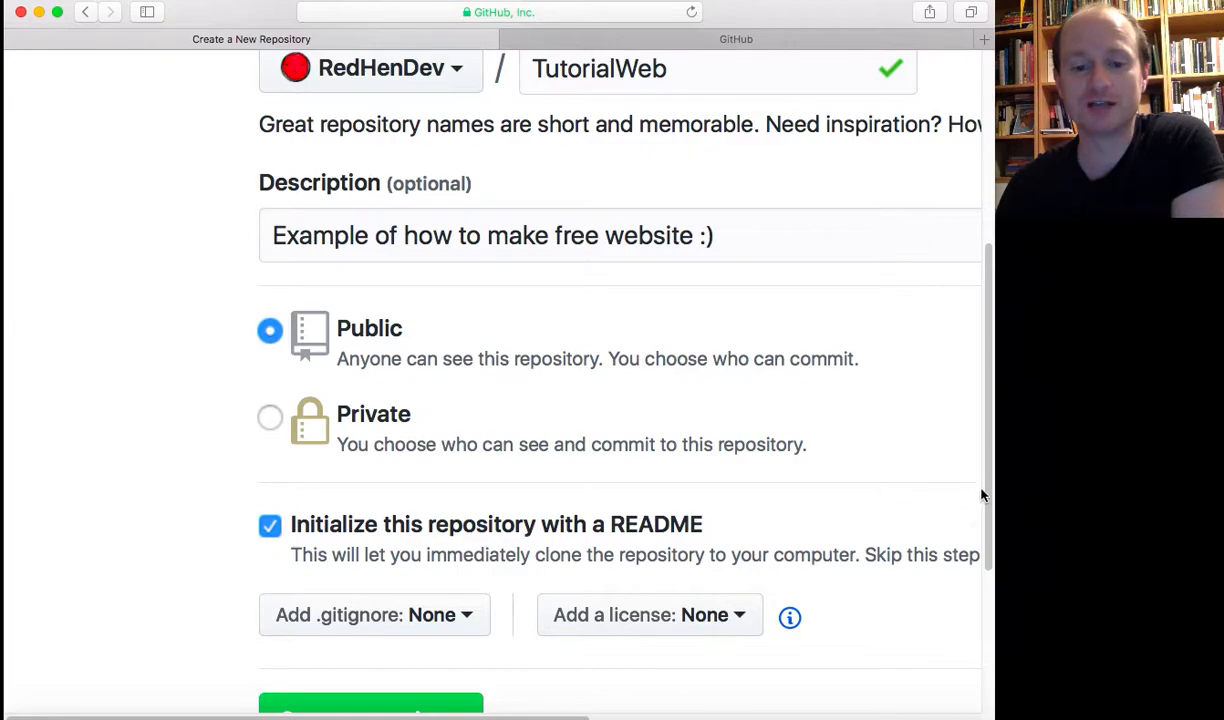
scroll(985, 485, down, 3)
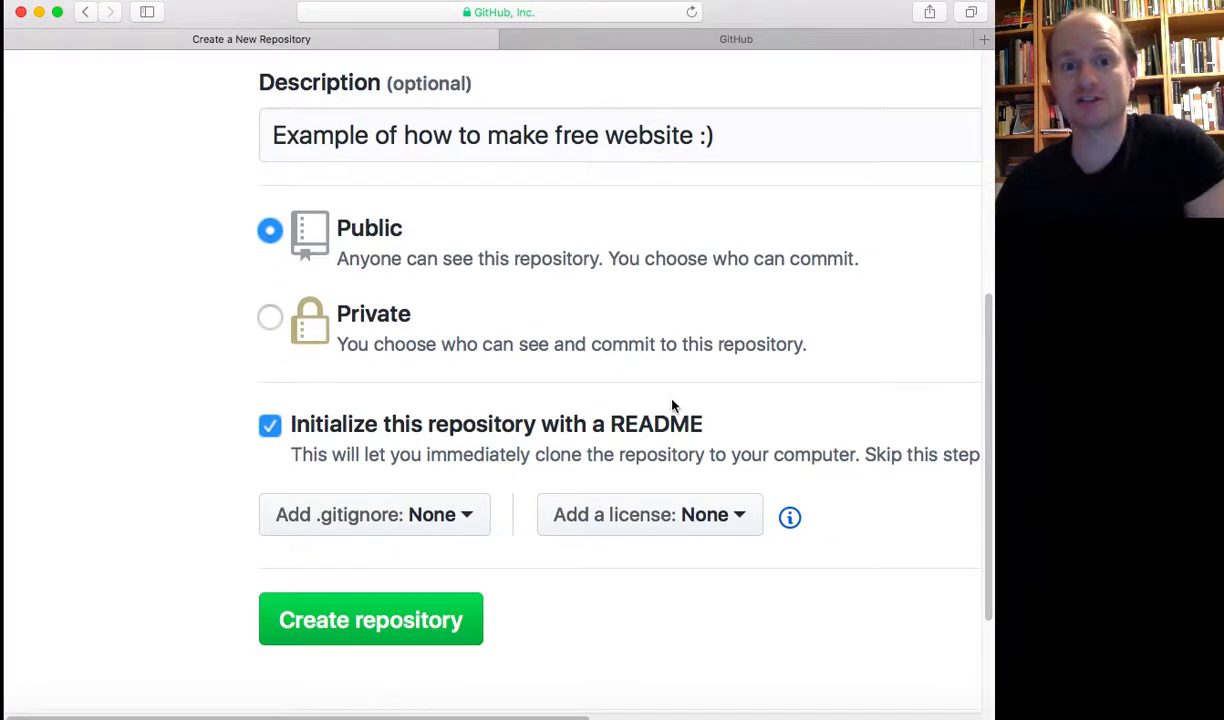
Review the name, description, visibility and README settings in the form, and create the repository.
scroll(671, 402, up, 3)
scroll(671, 402, up, 5)
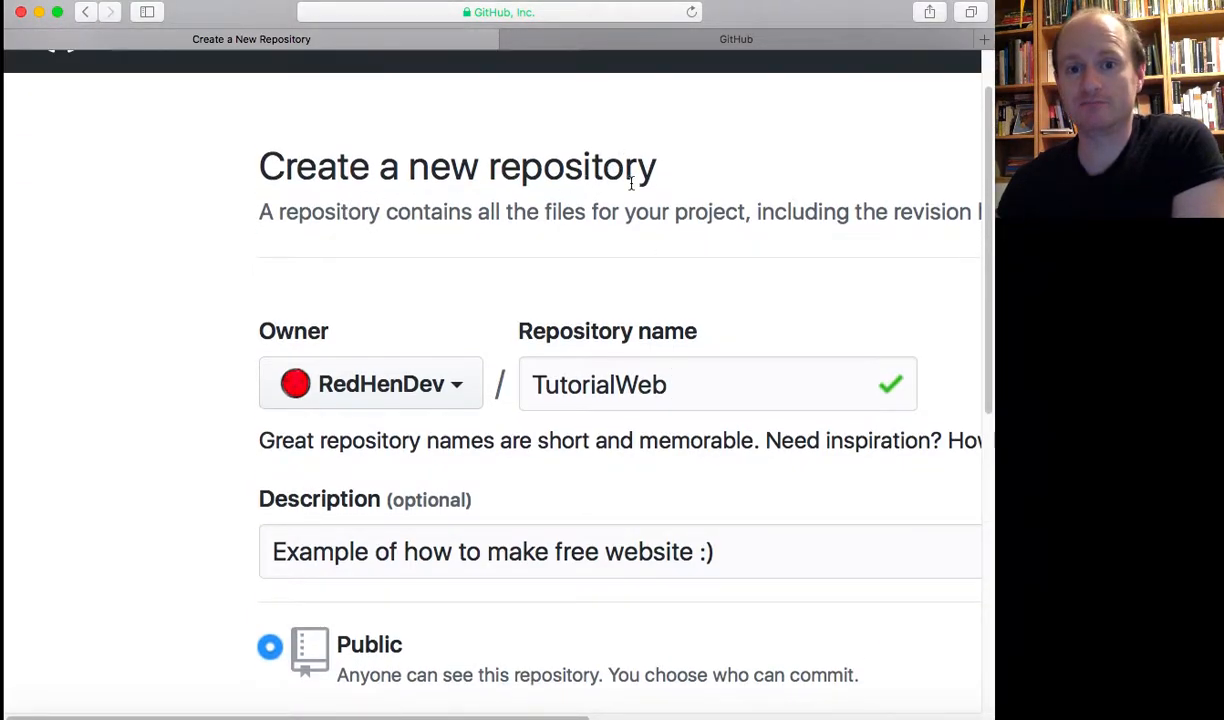
click(612, 394)
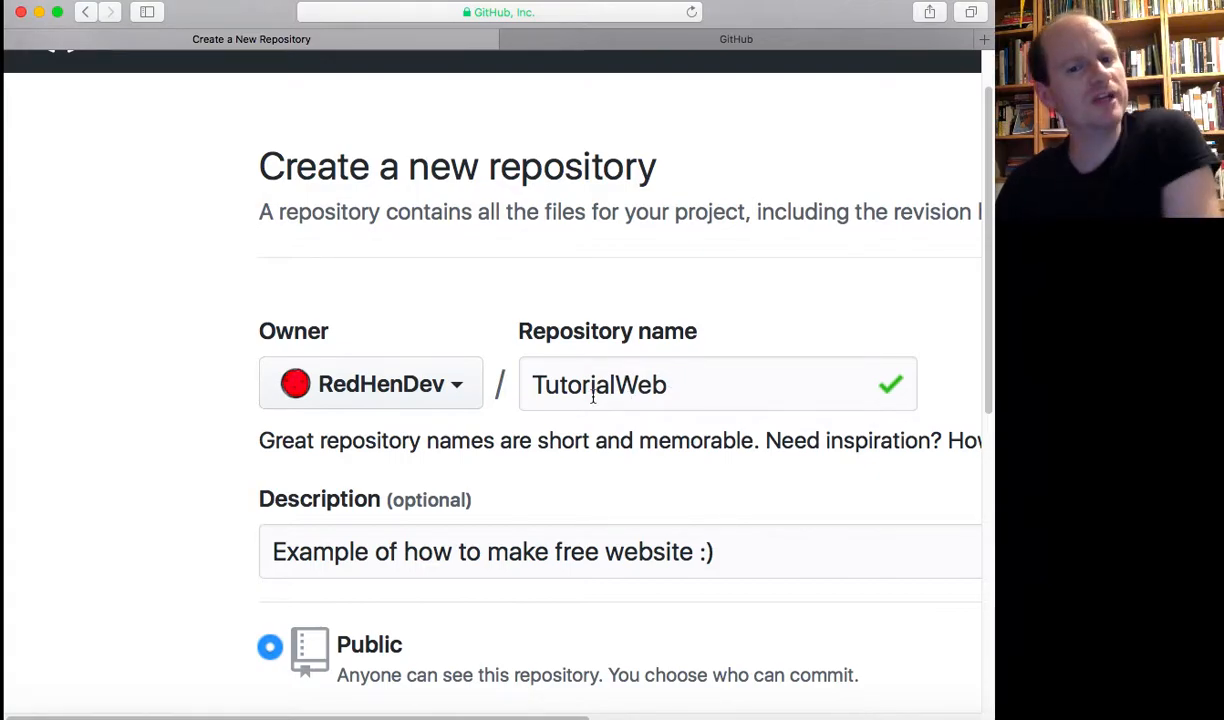
scroll(619, 474, down, 2)
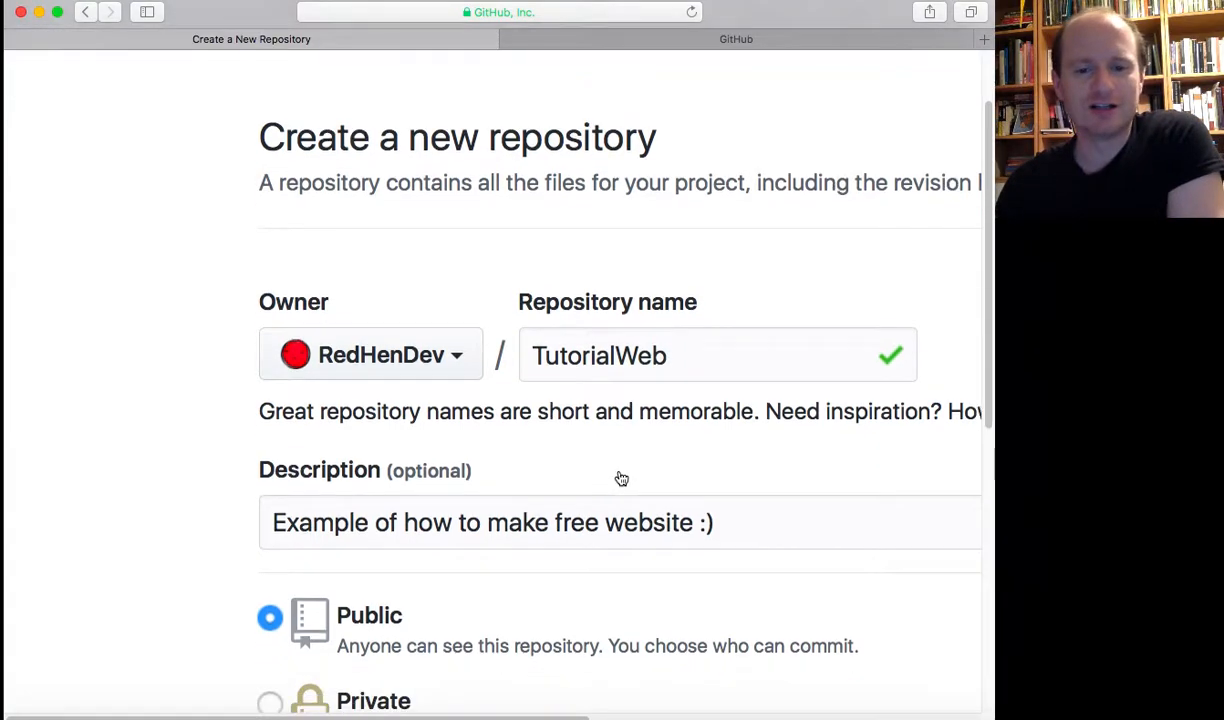
scroll(619, 474, down, 2)
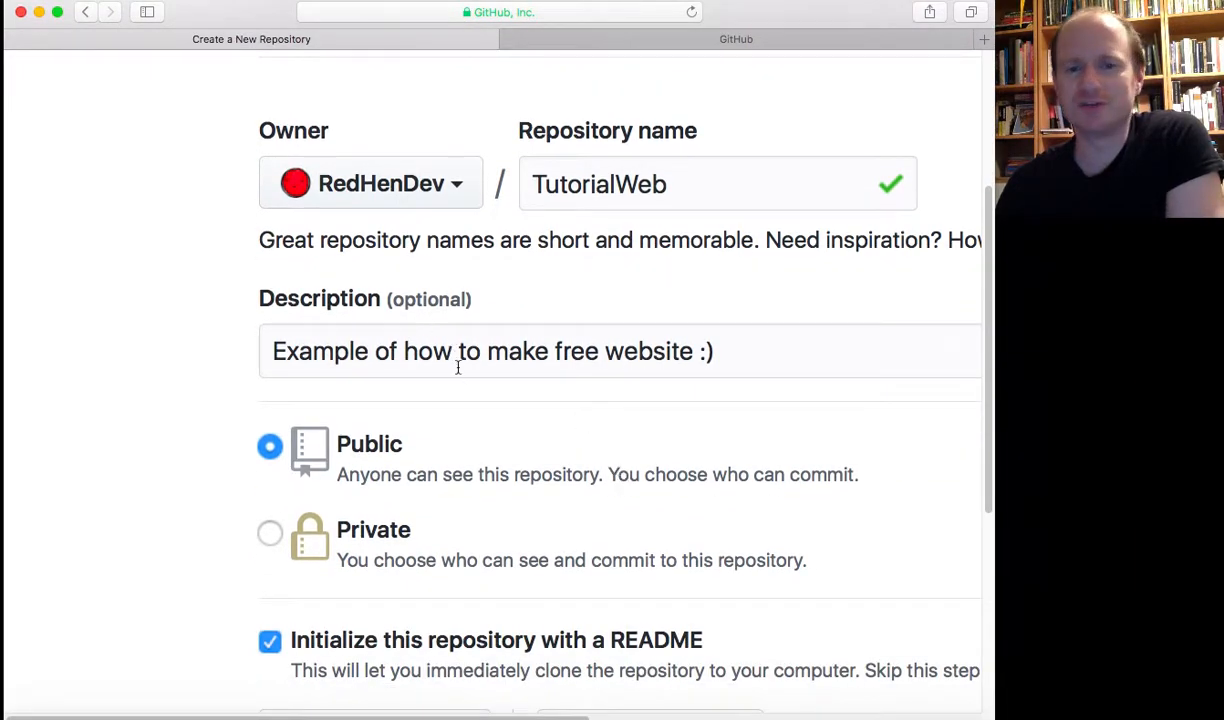
scroll(443, 382, down, 2)
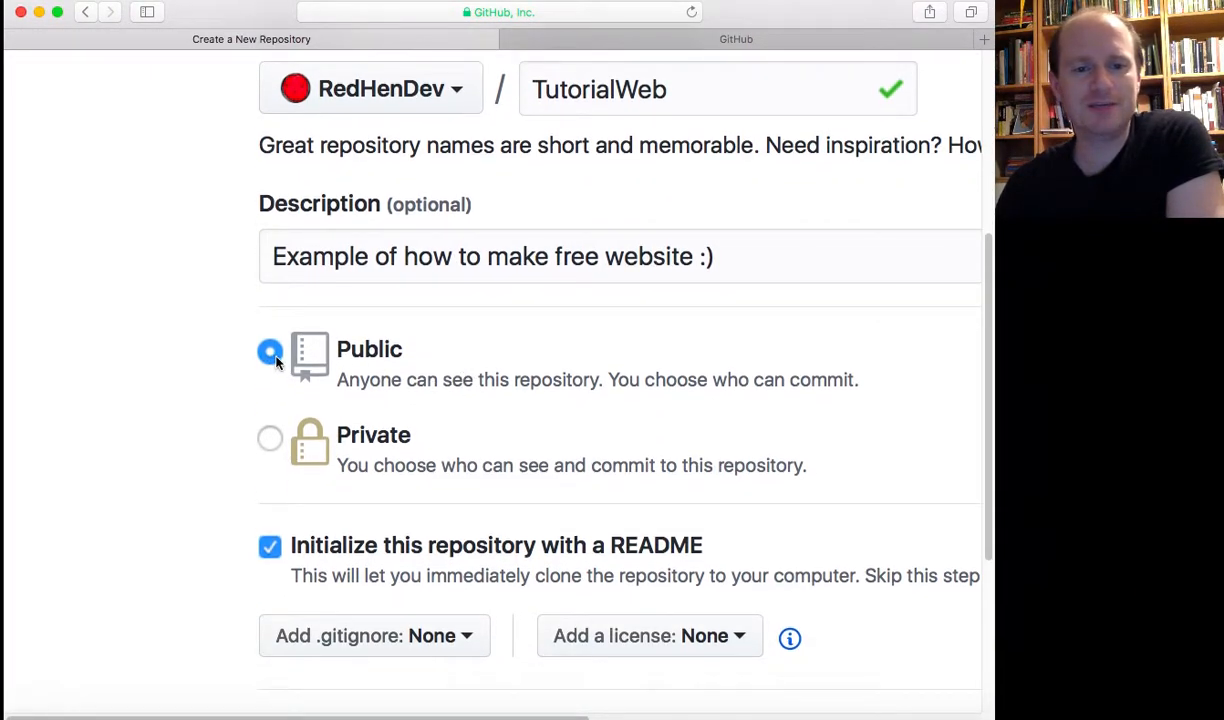
scroll(574, 456, down, 2)
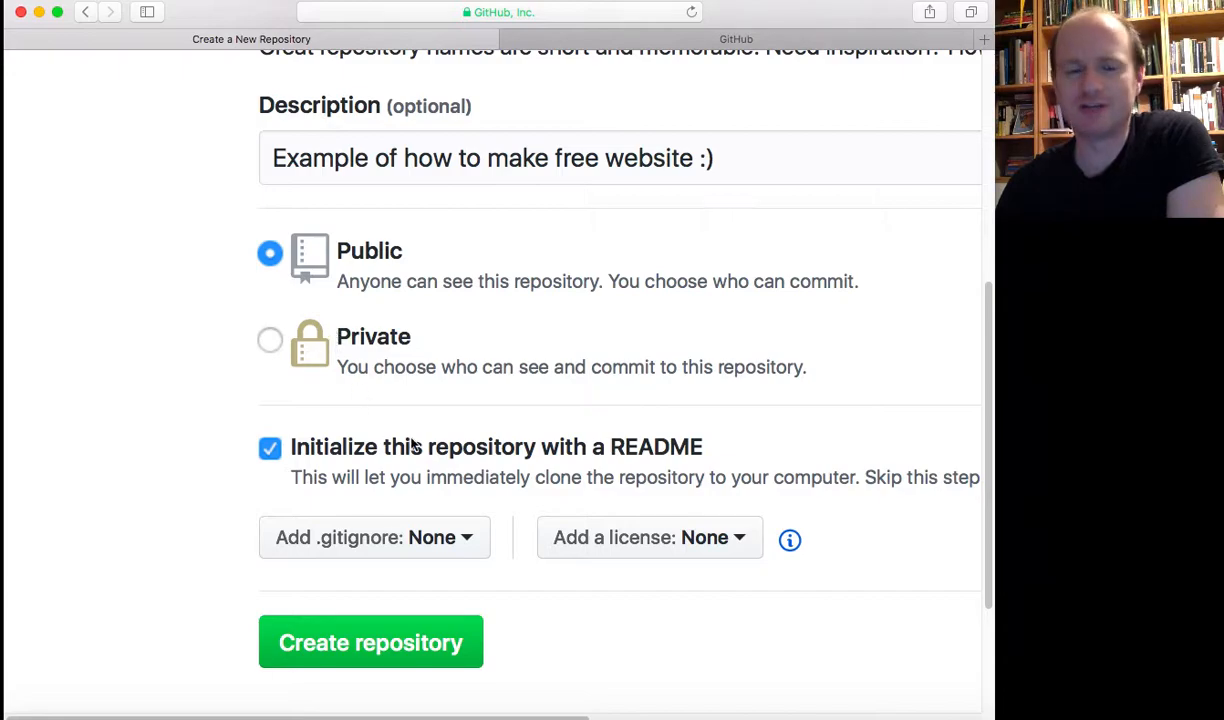
scroll(522, 500, down, 1)
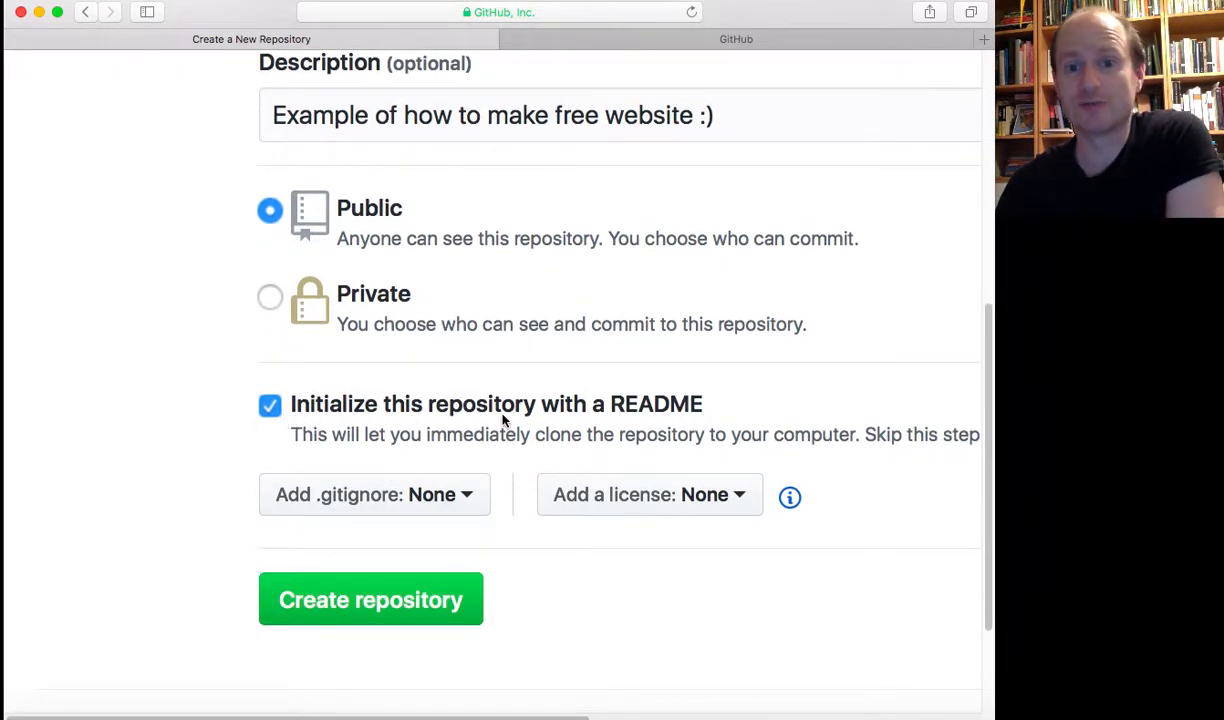
click(382, 608)
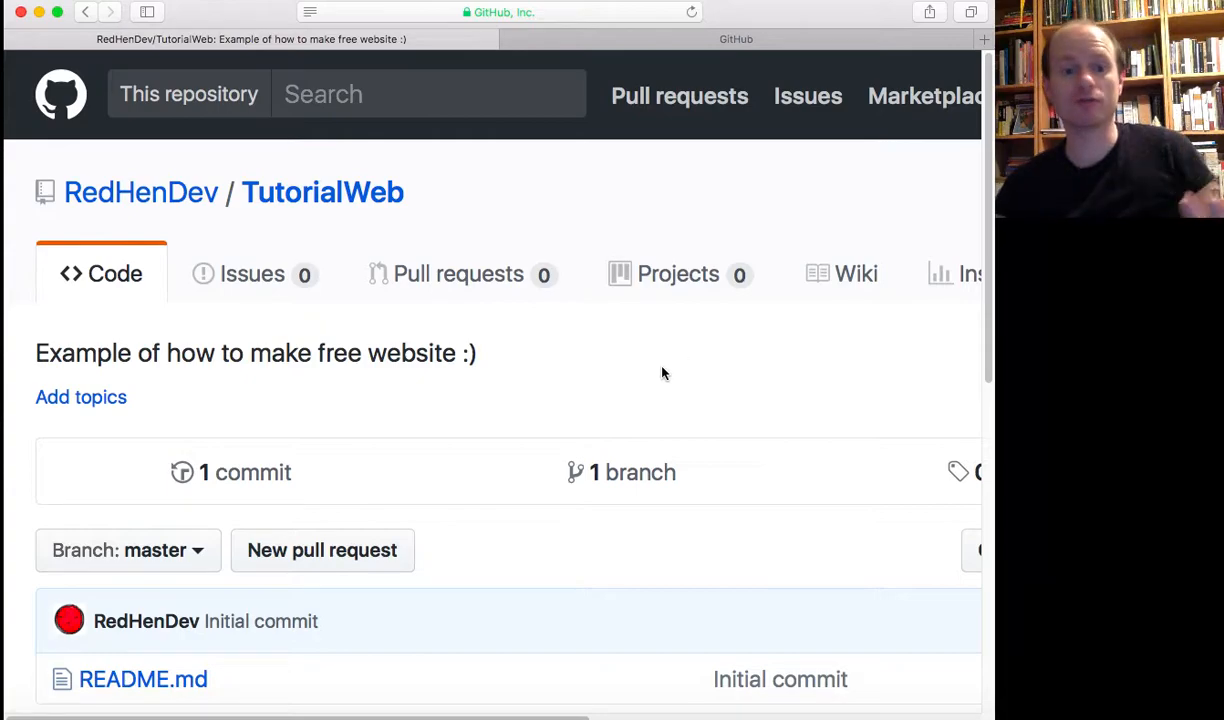
Look over the new TutorialWeb repository page, including its file list and the available repository and file actions.
scroll(650, 388, down, 4)
scroll(652, 388, down, 3)
scroll(652, 388, up, 5)
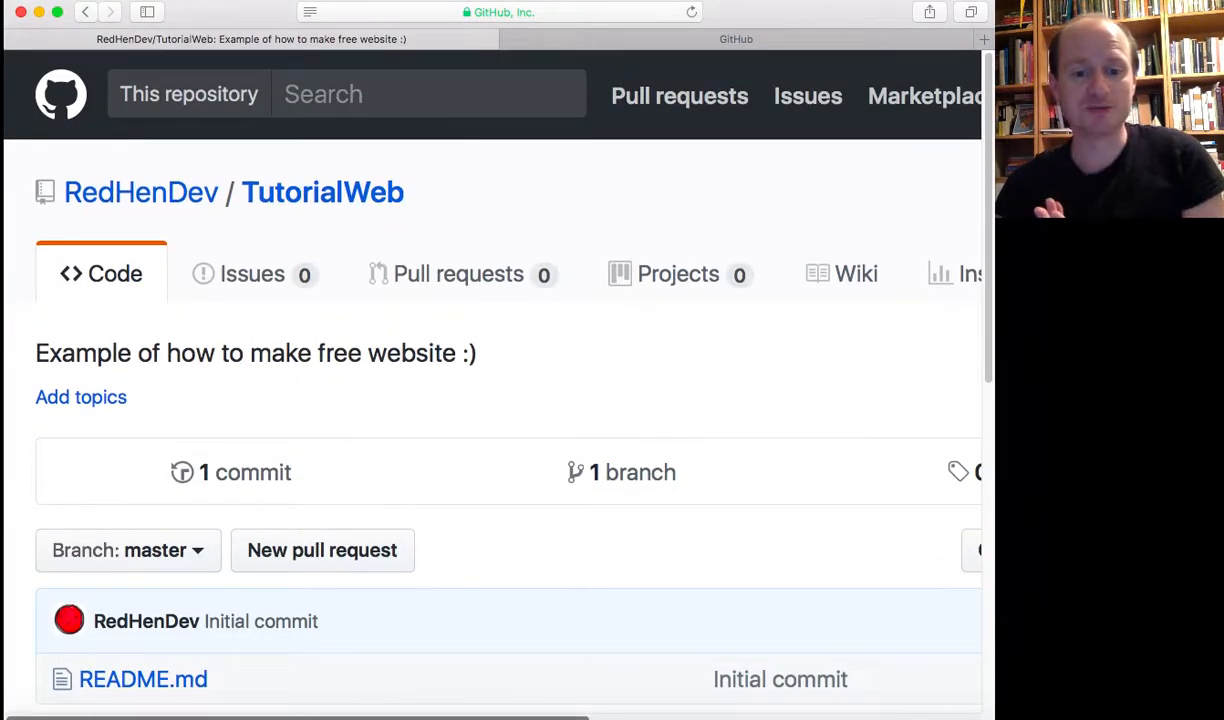
scroll(715, 700, right, 6)
scroll(715, 716, right, 4)
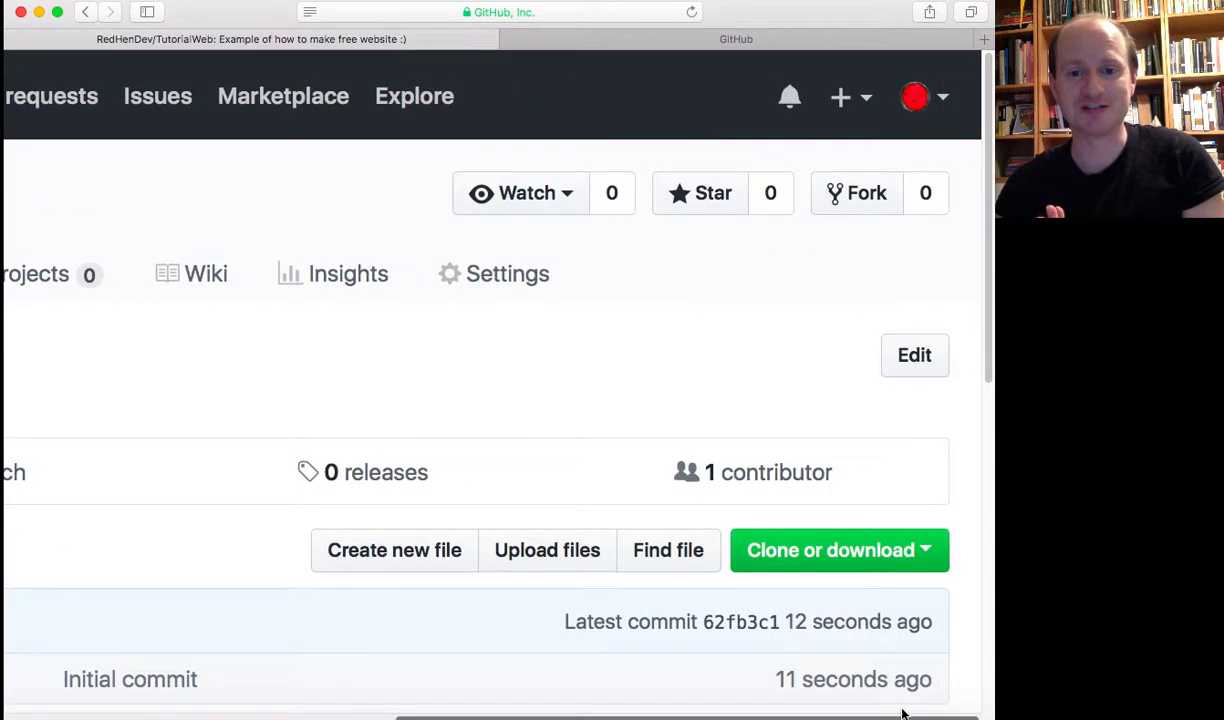
scroll(897, 716, left, 10)
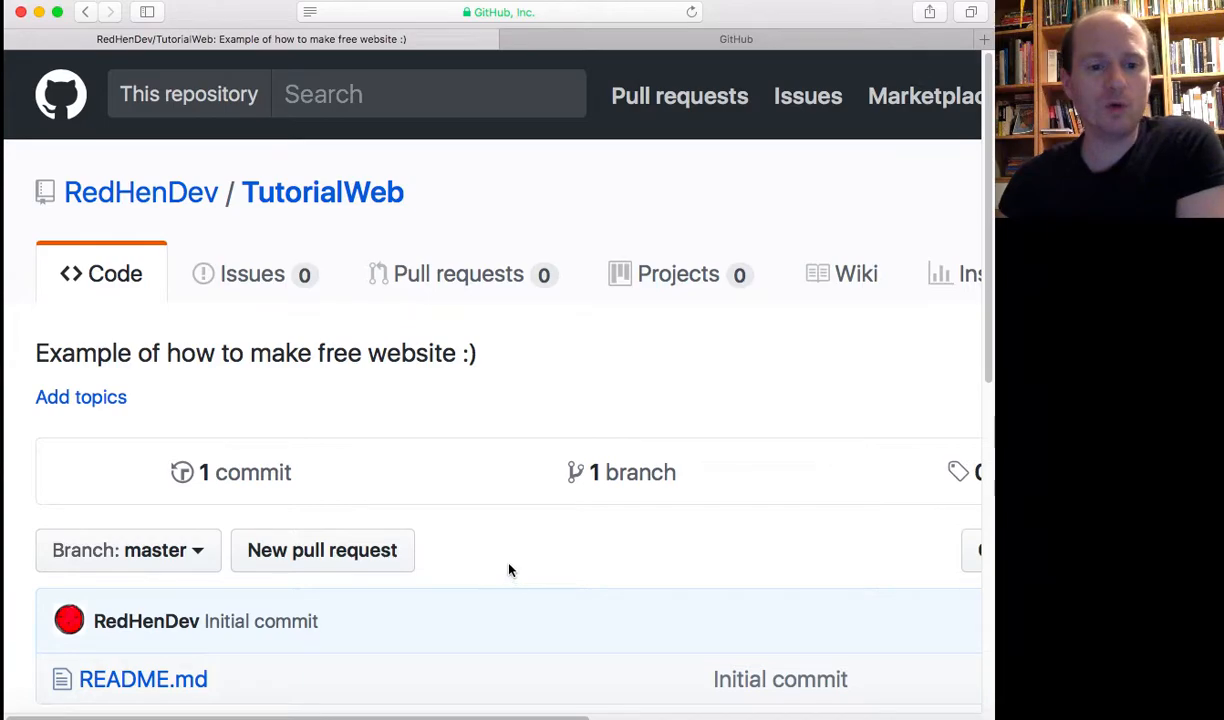
Start creating a new file in the TutorialWeb repository.
scroll(509, 570, down, 5)
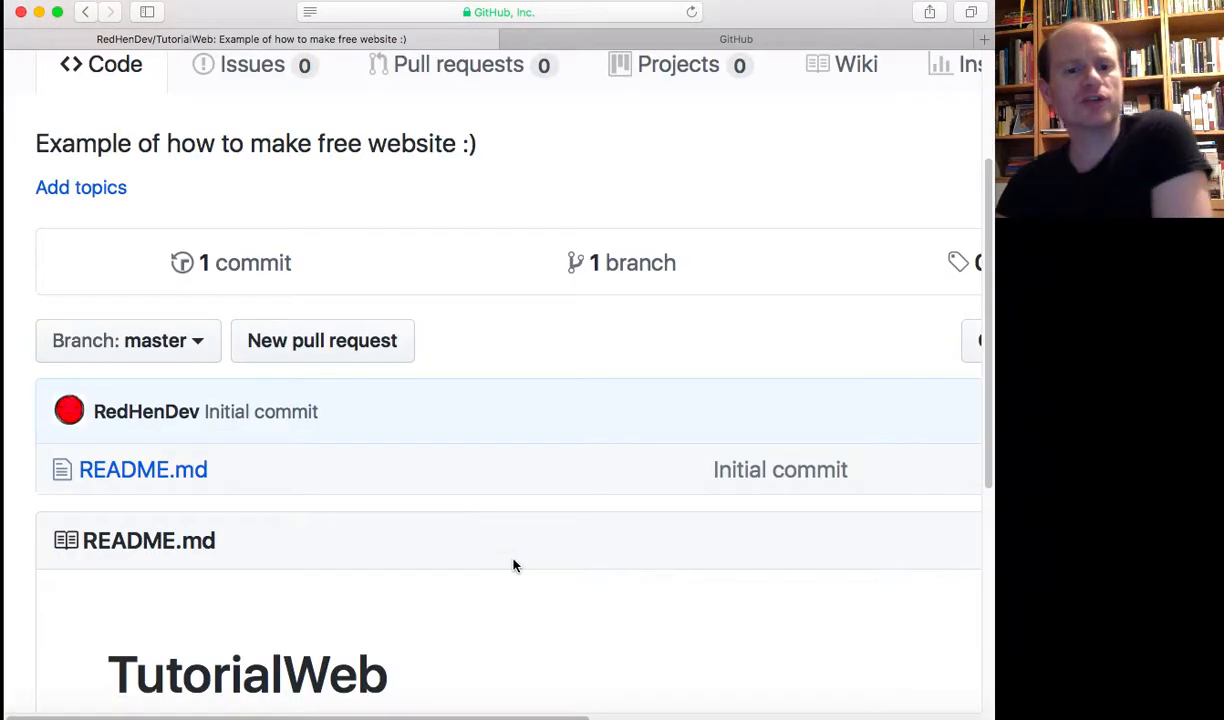
scroll(513, 563, up, 2)
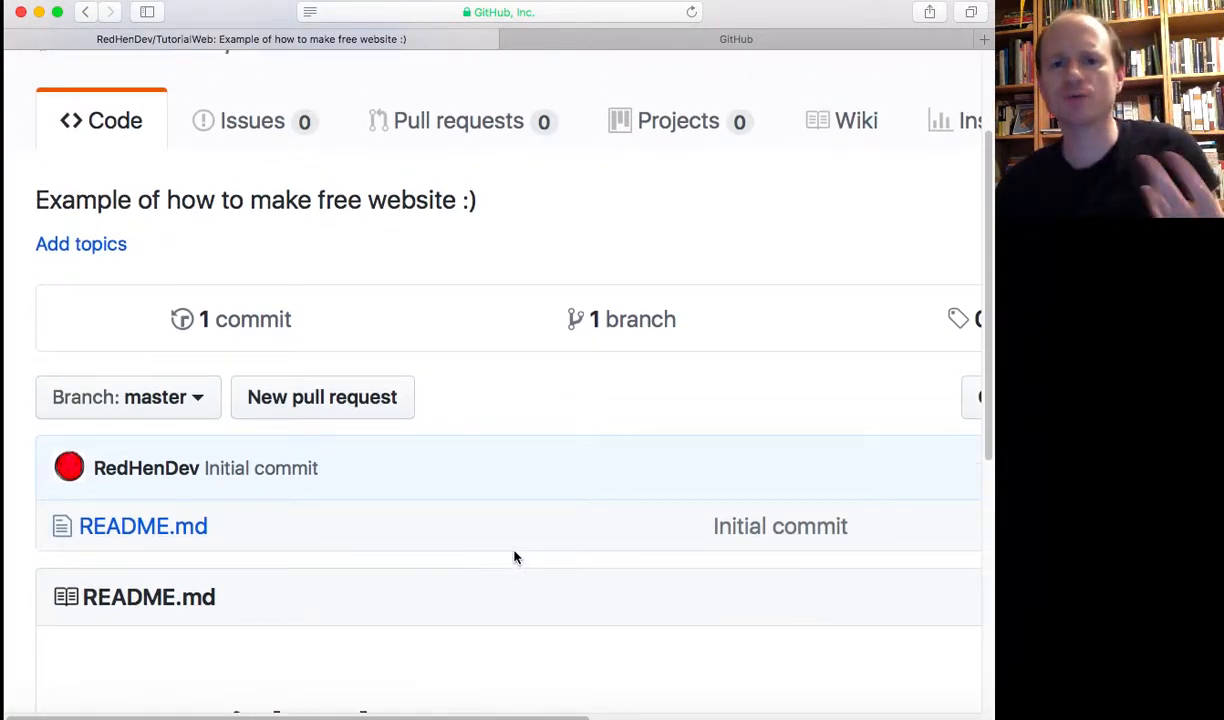
scroll(514, 555, up, 1)
mouse_move(428, 716)
mouse_down()
mouse_move(647, 716)
mouse_move(806, 699)
mouse_up()
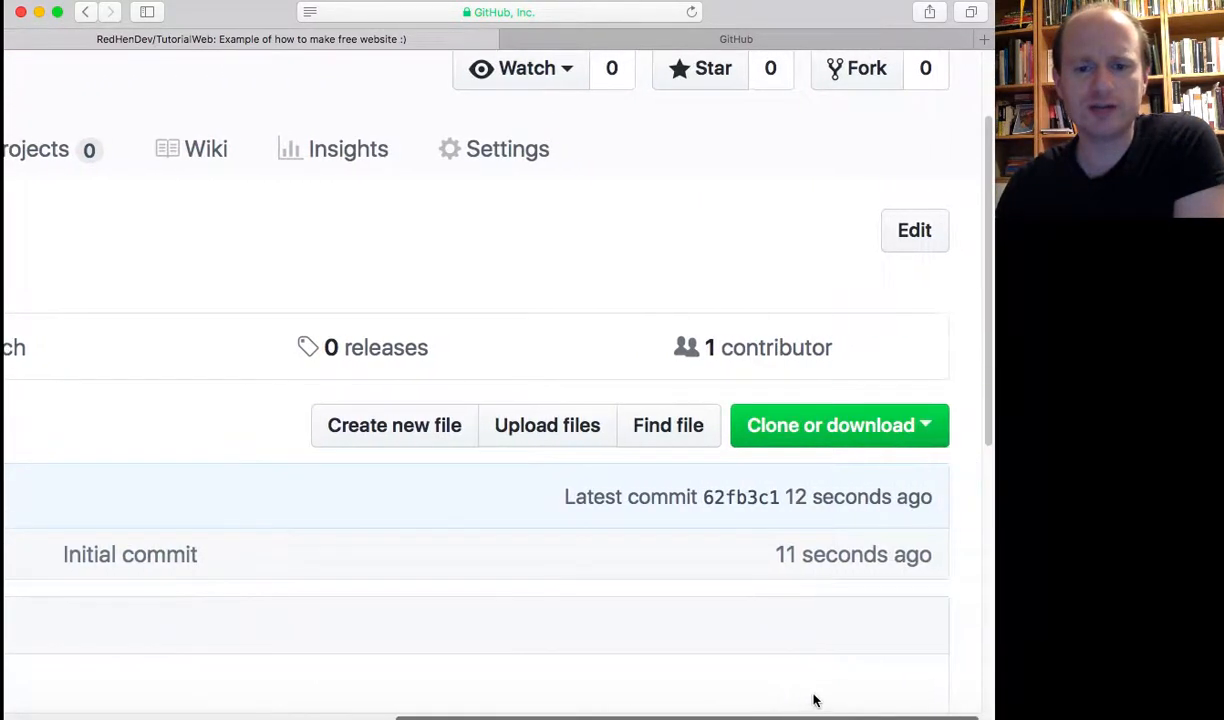
click(352, 426)
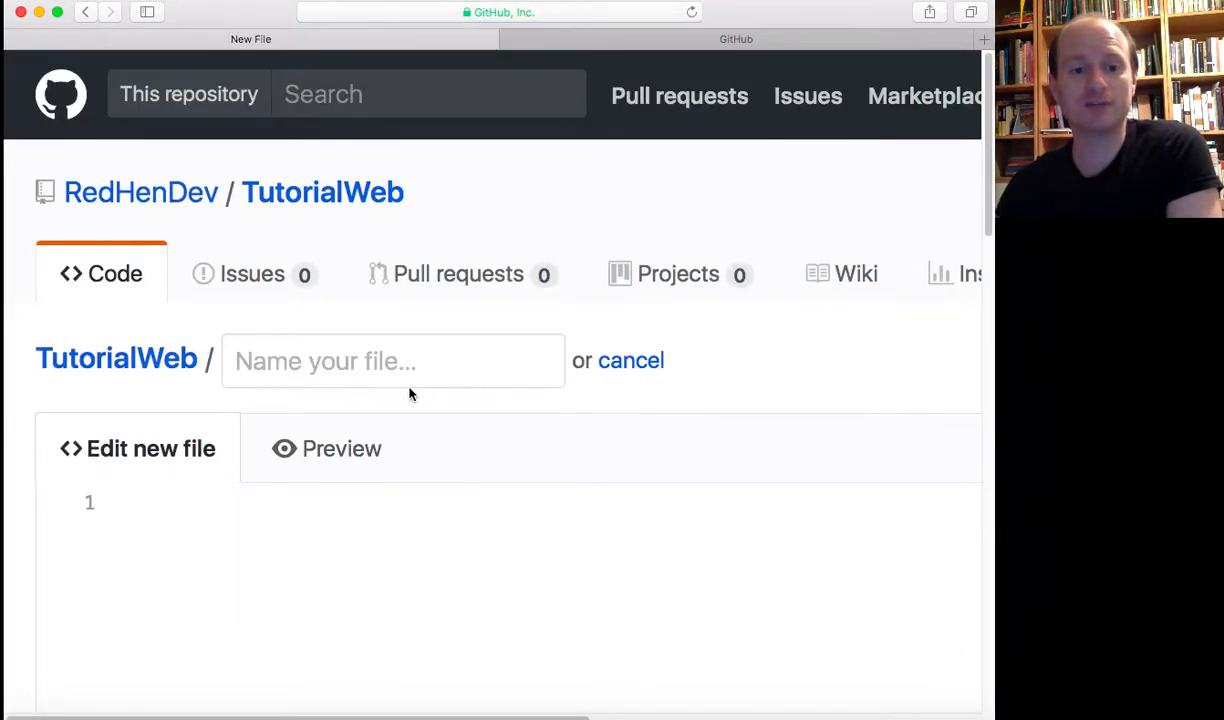
Name the new file MainPage.html.
click(379, 364)
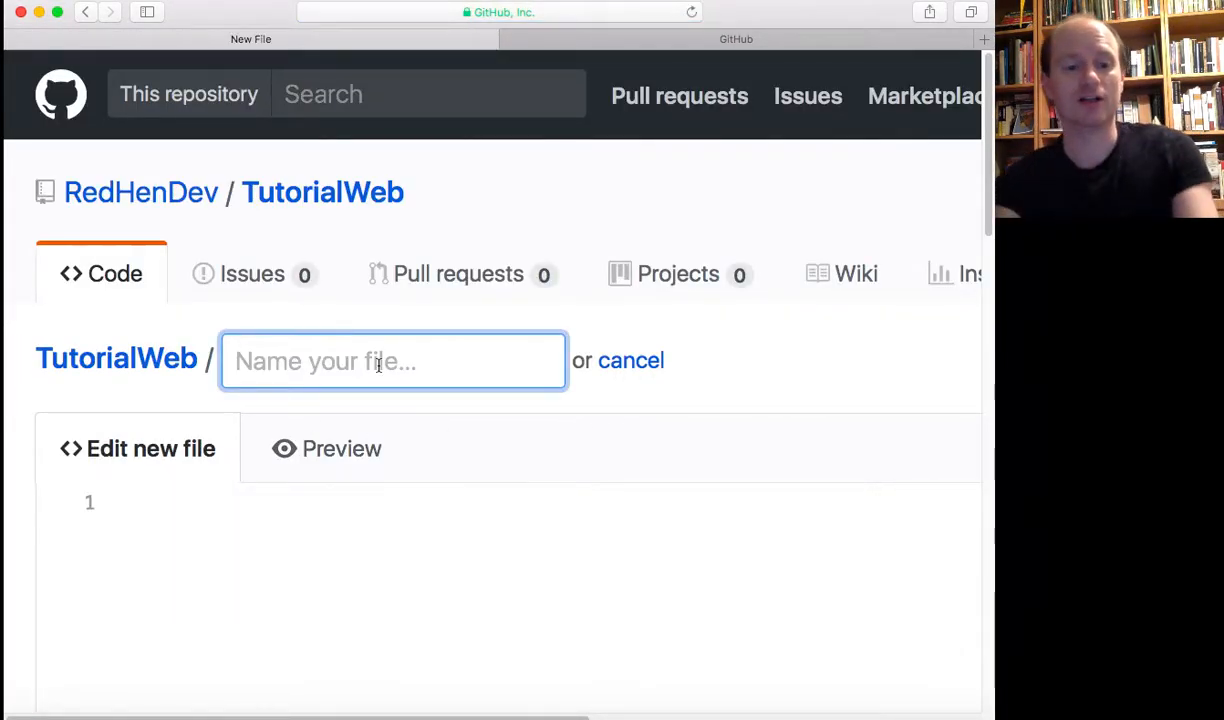
text(MainPag)
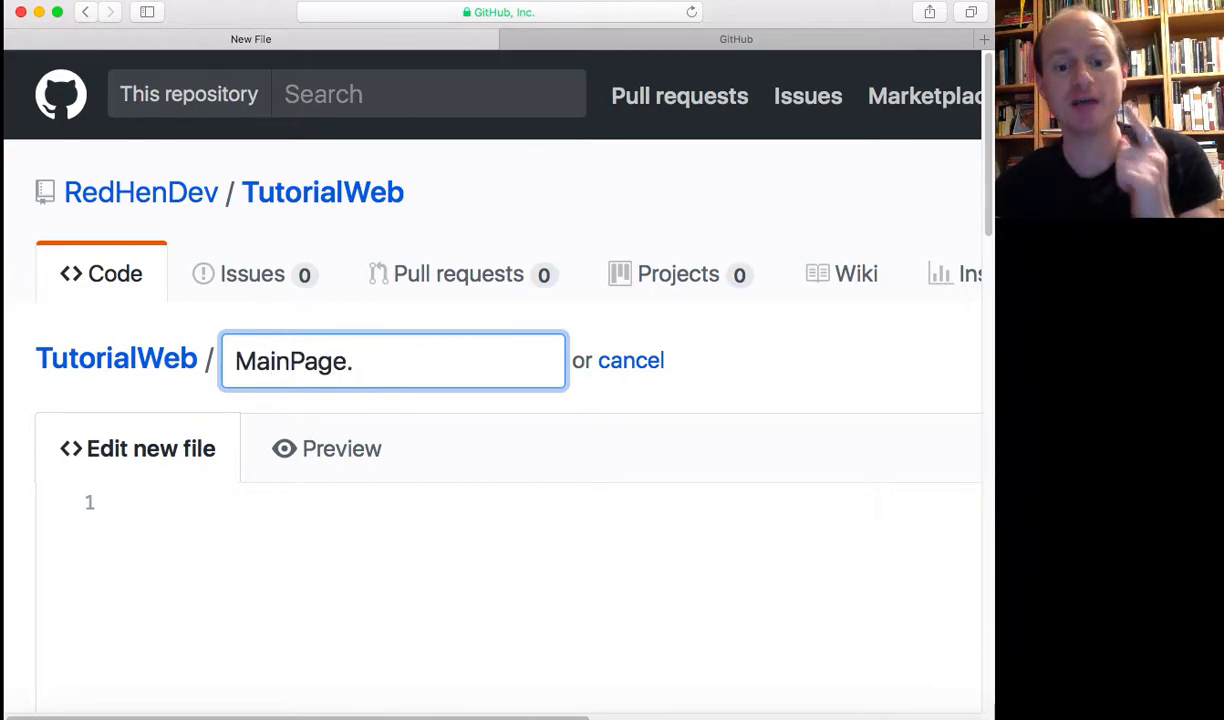
text(e.html)
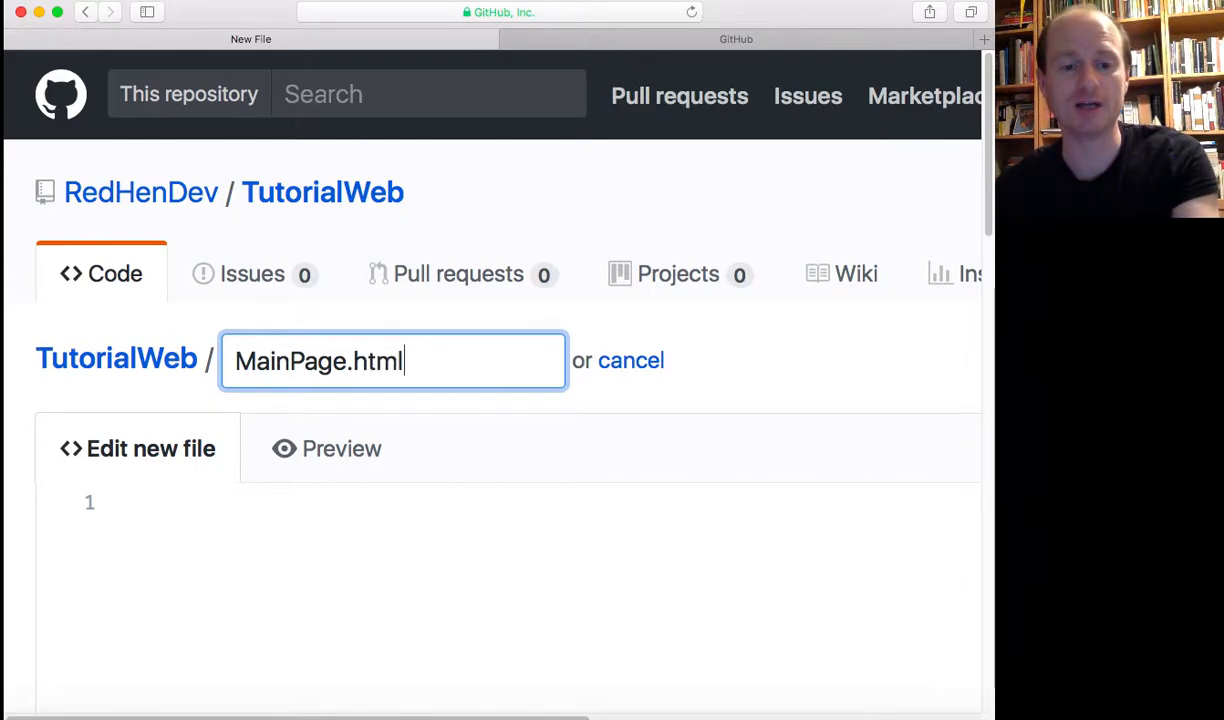
key(Tab)
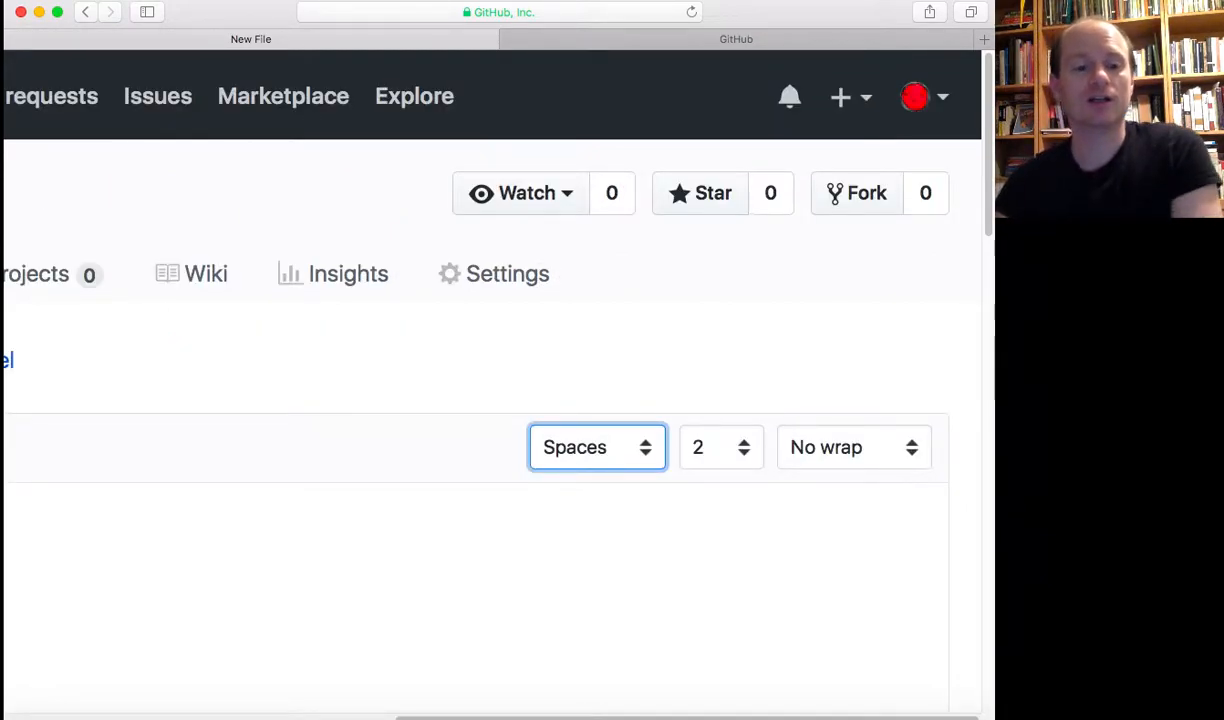
drag(429, 716, 29, 710)
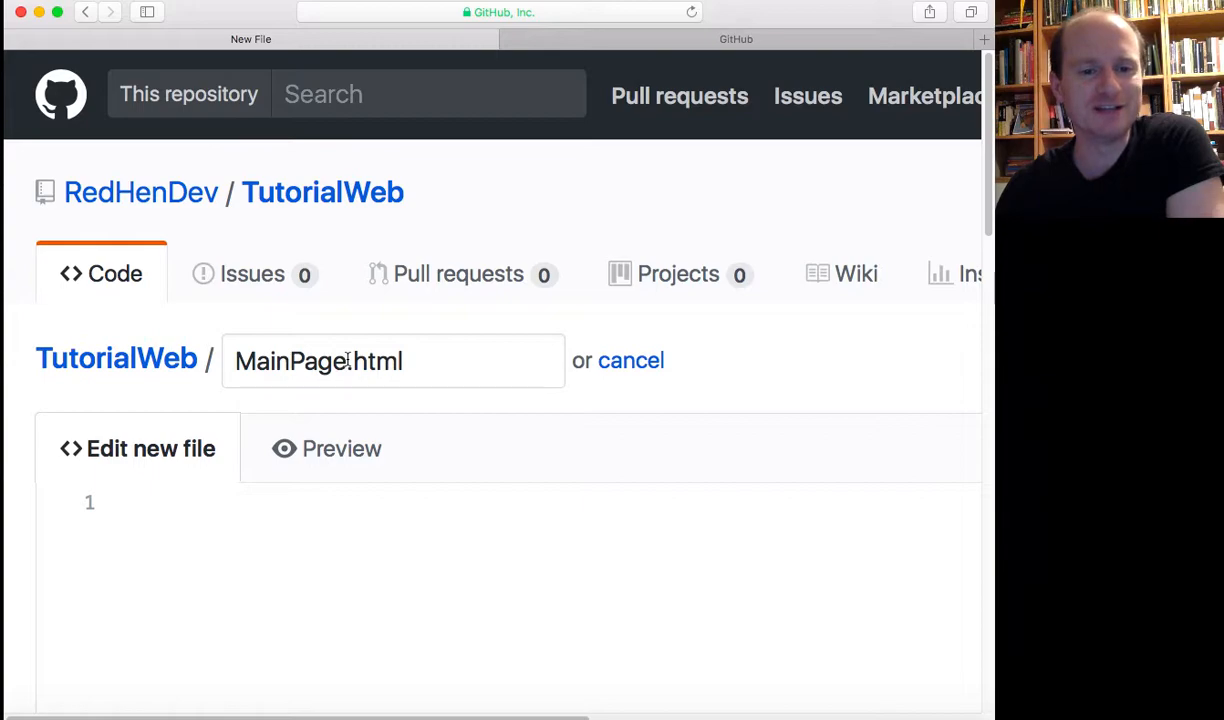
scroll(494, 541, down, 2)
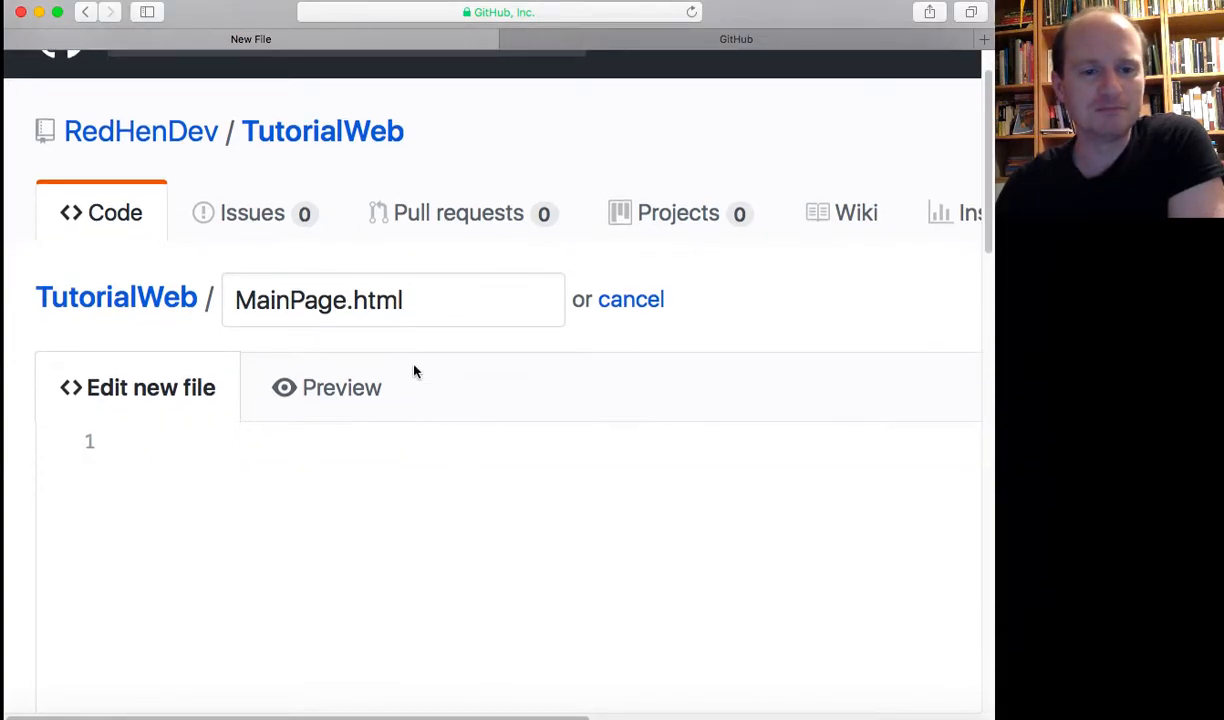
double_click(347, 312)
click(450, 301)
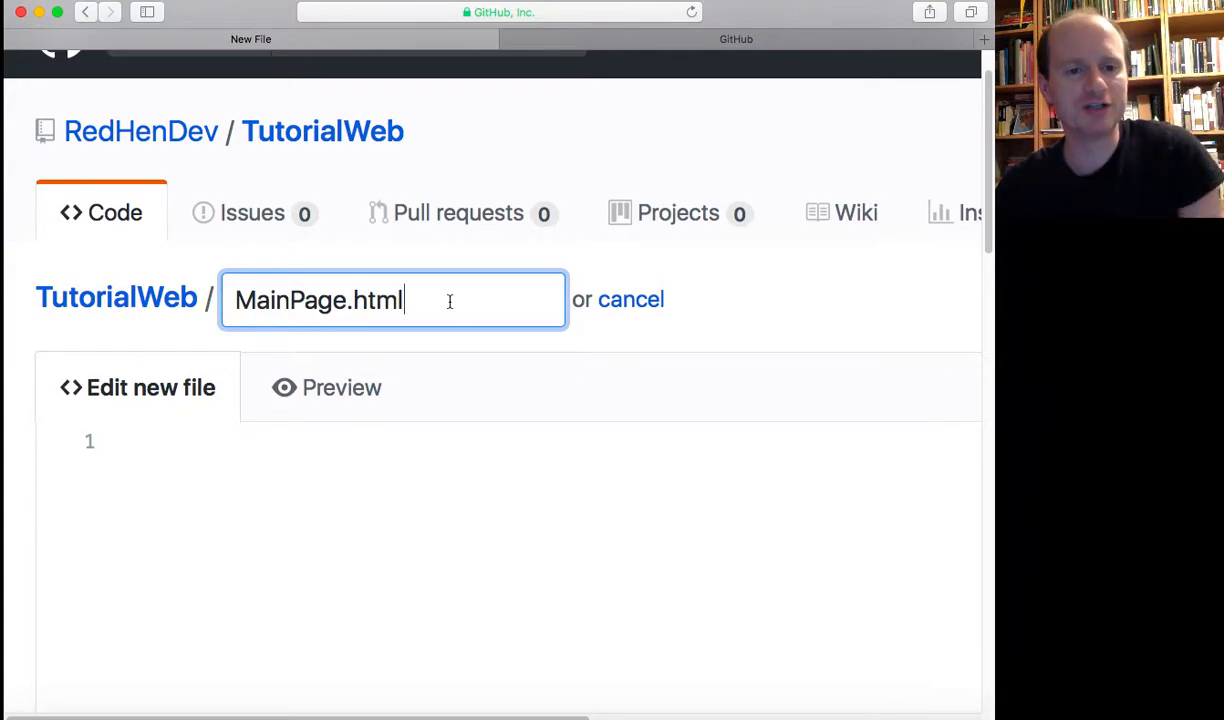
scroll(430, 505, down, 1)
Leave the first line of the file blank and enter "This is a website. It might not work yet." on line 2.
click(275, 441)
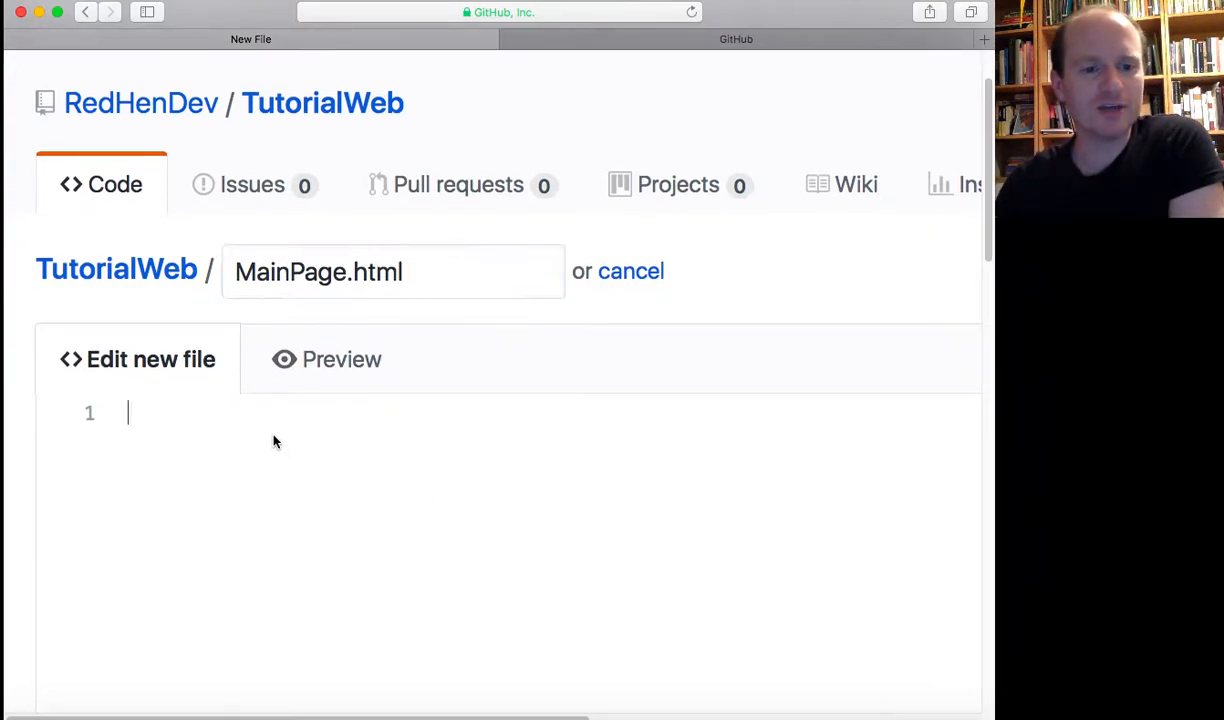
drag(359, 716, 770, 694)
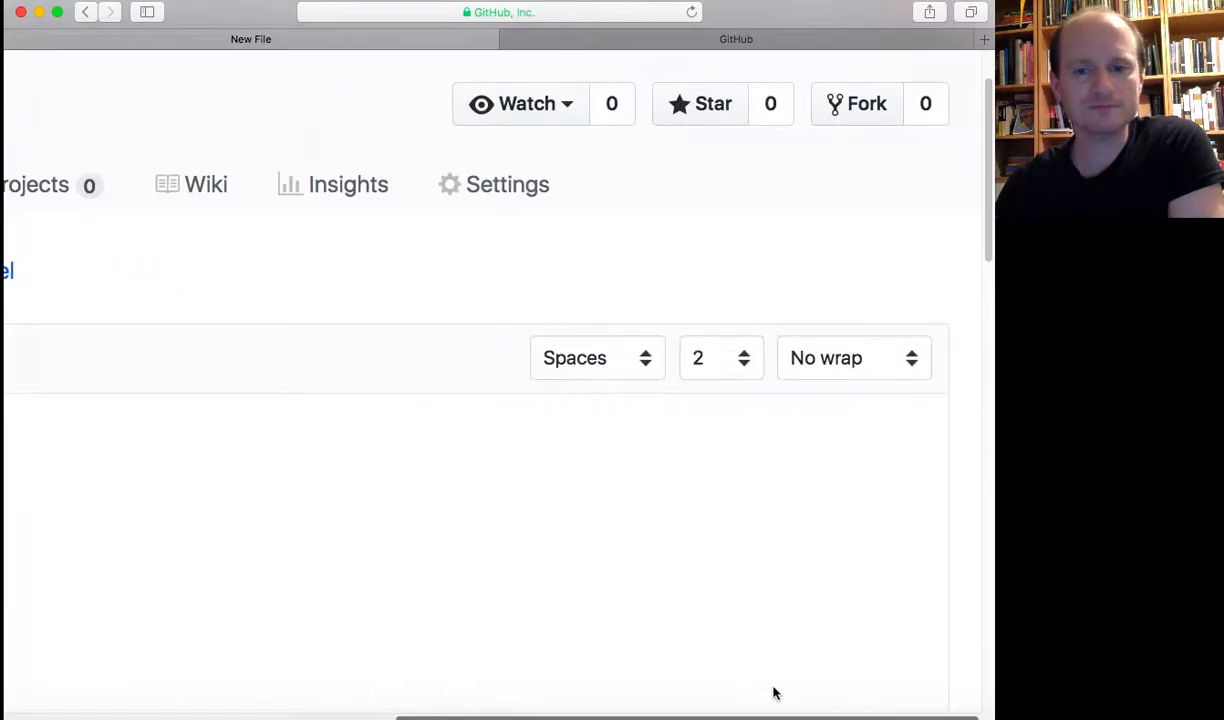
mouse_move(985, 243)
mouse_down()
mouse_move(982, 410)
mouse_move(998, 233)
mouse_up()
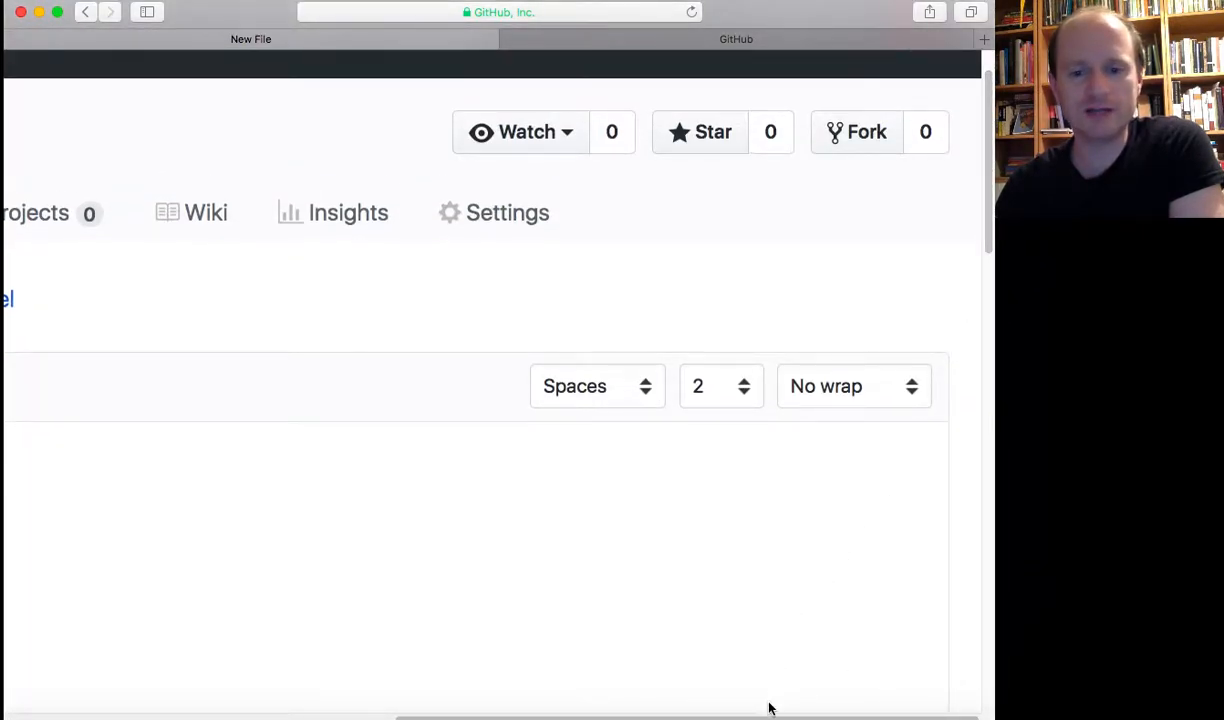
drag(770, 708, 343, 716)
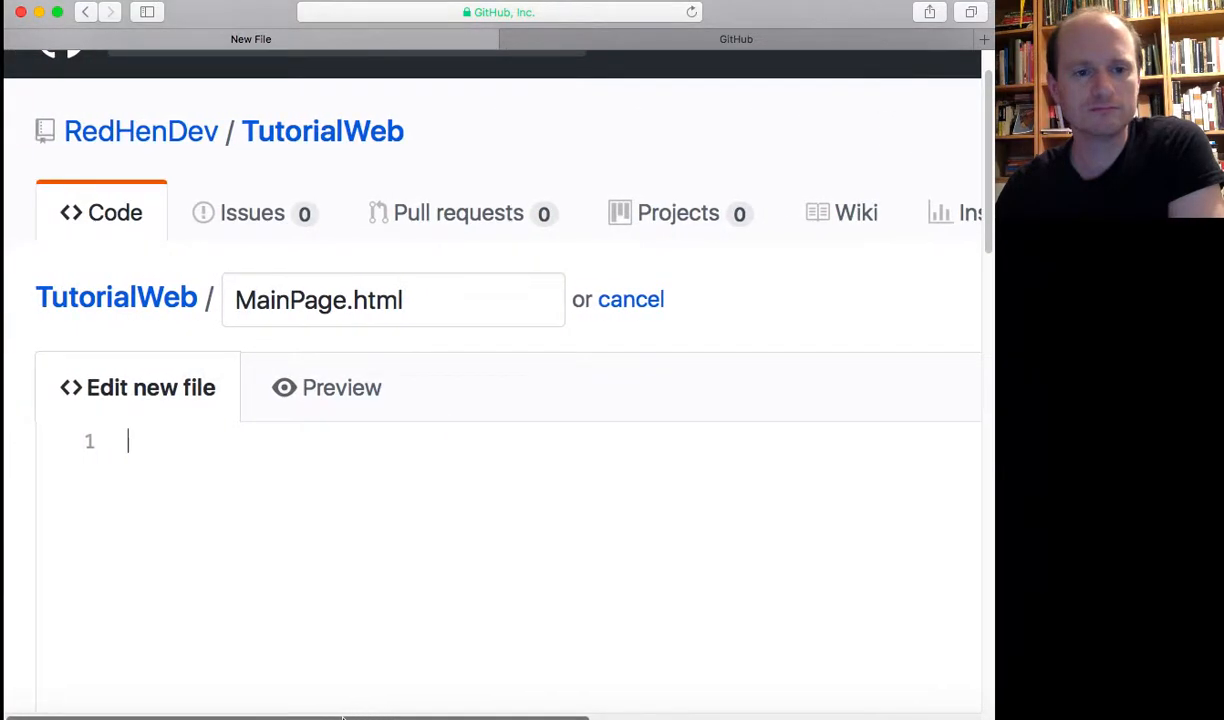
key(Return)
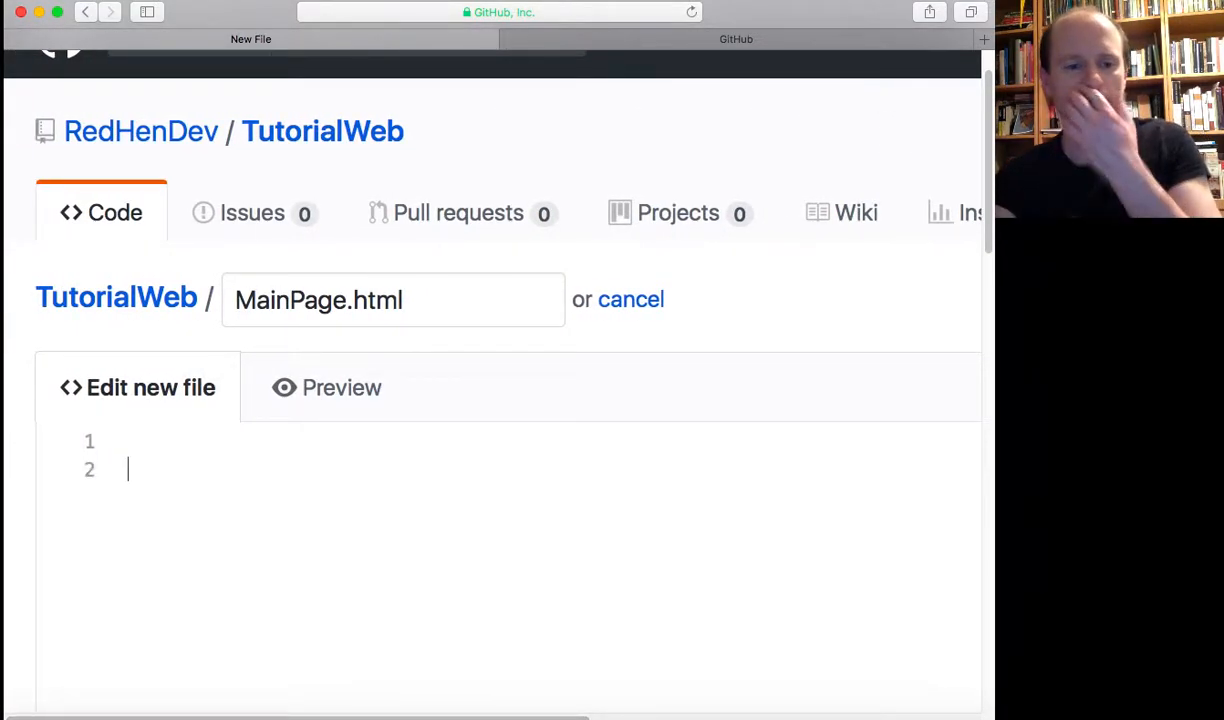
text(This is a websit)
key(BackSpace)
key(BackSpace)
text(sit)
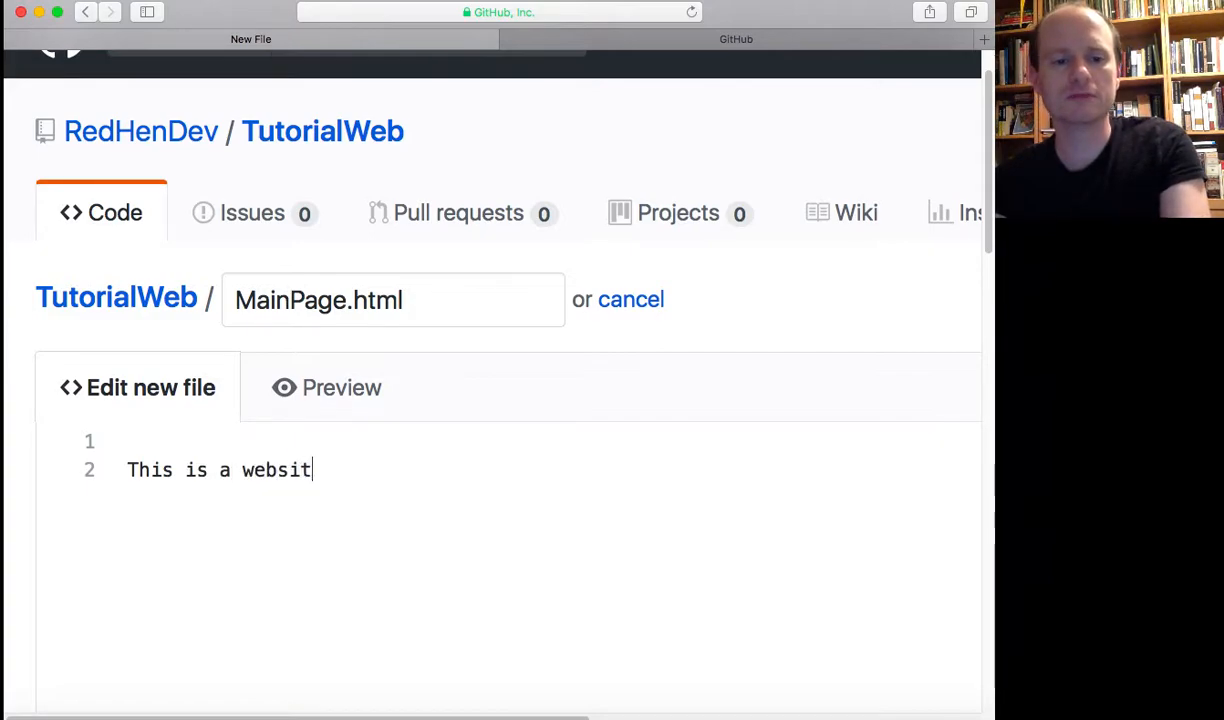
text(e. It might)
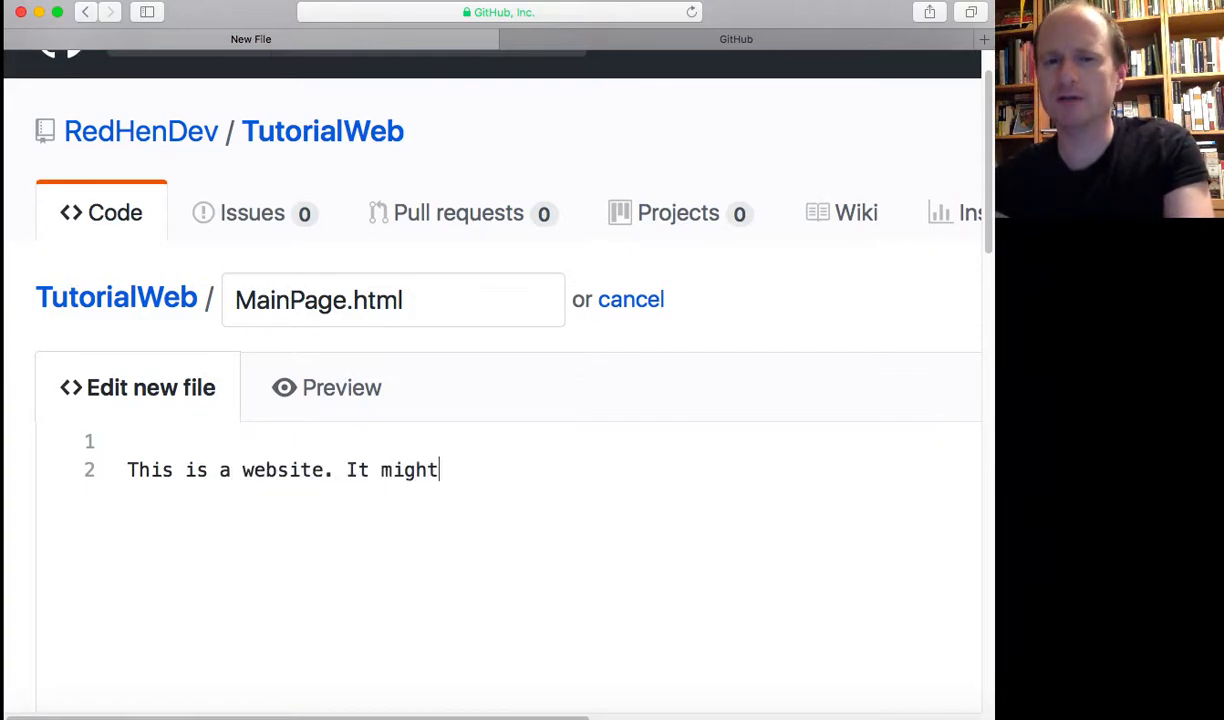
text( not work yet)
text(.)
Add "Should I call this document 'index.html' ?" on line 4, leaving a blank line above it.
key(Return)
key(Return)
text(Sh)
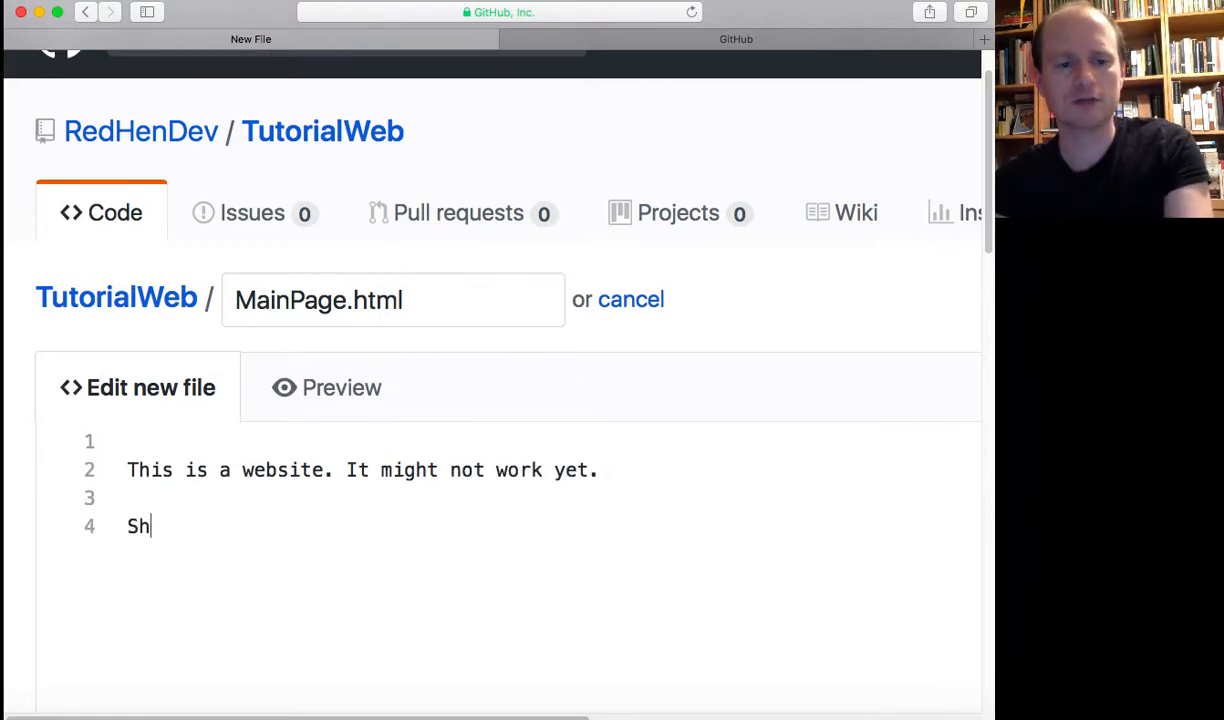
text(ould I call)
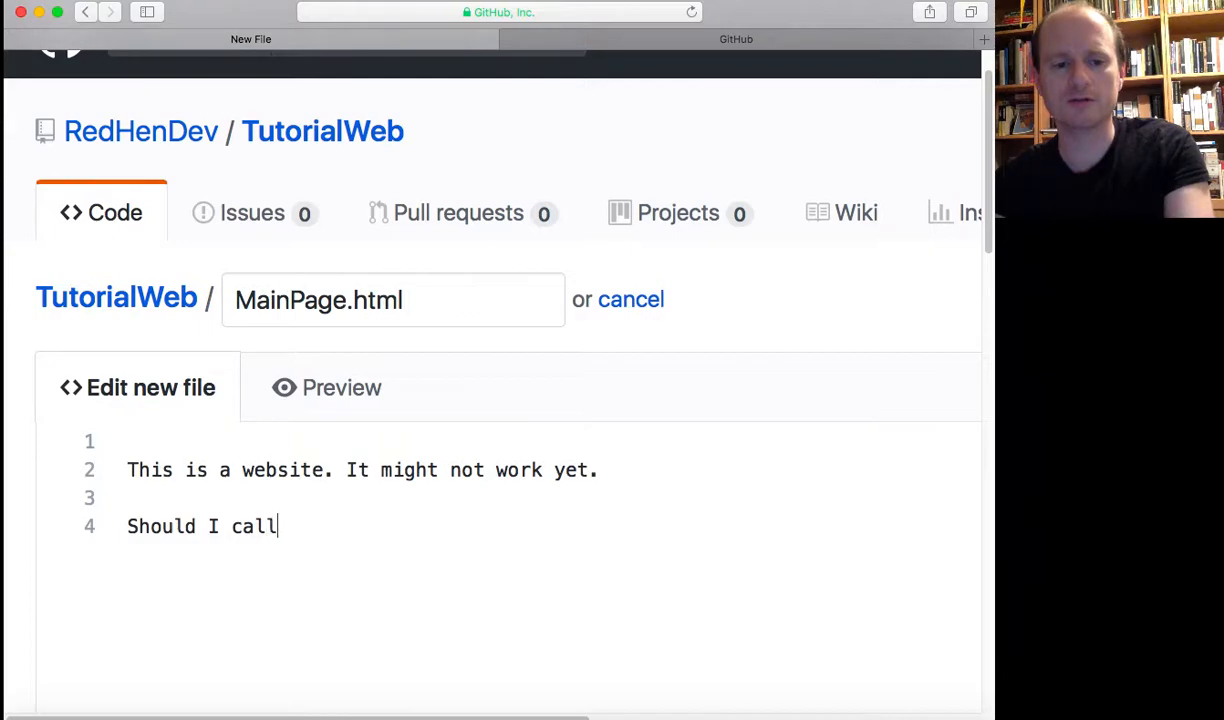
text( this document 'index.html' ?)
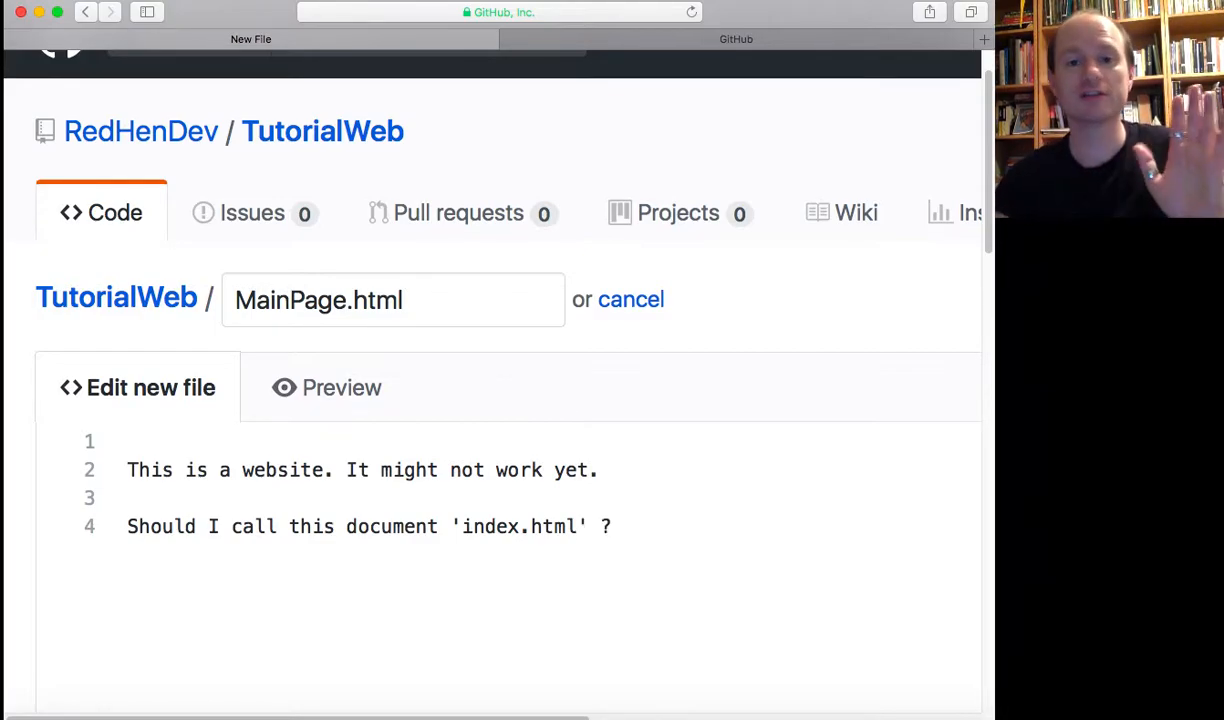
Enter "Create my file" as the commit message for the new file.
scroll(736, 475, down, 10)
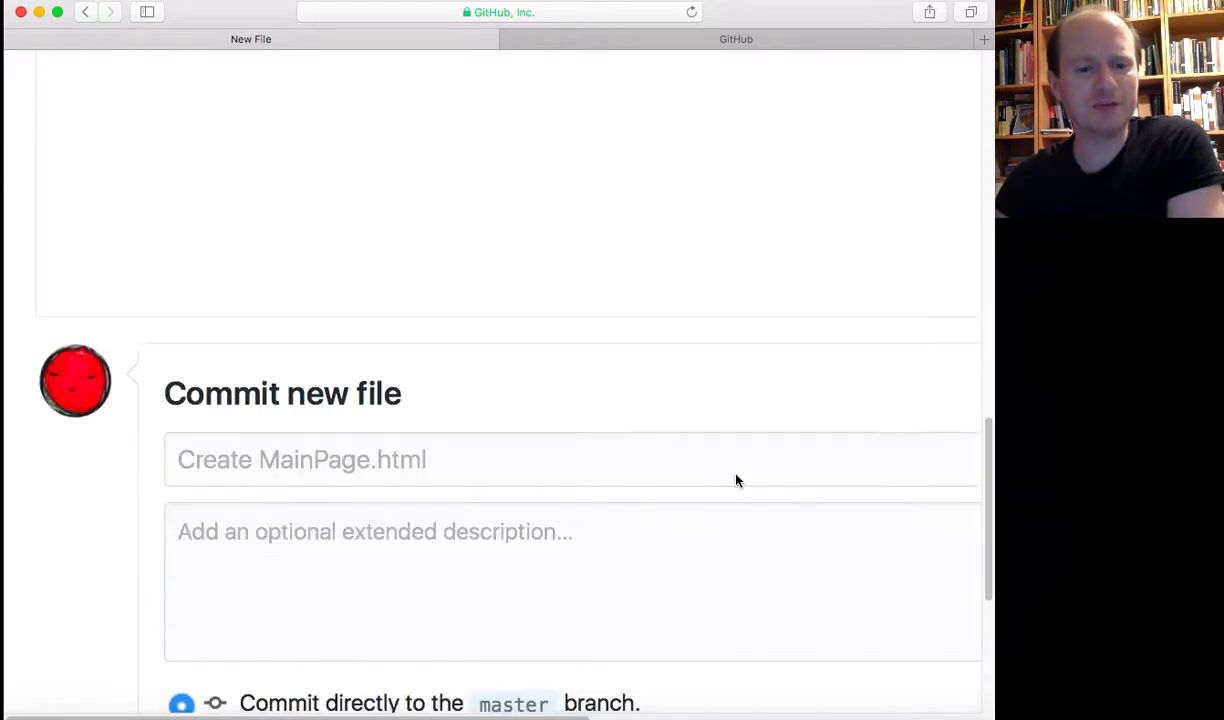
scroll(736, 475, down, 5)
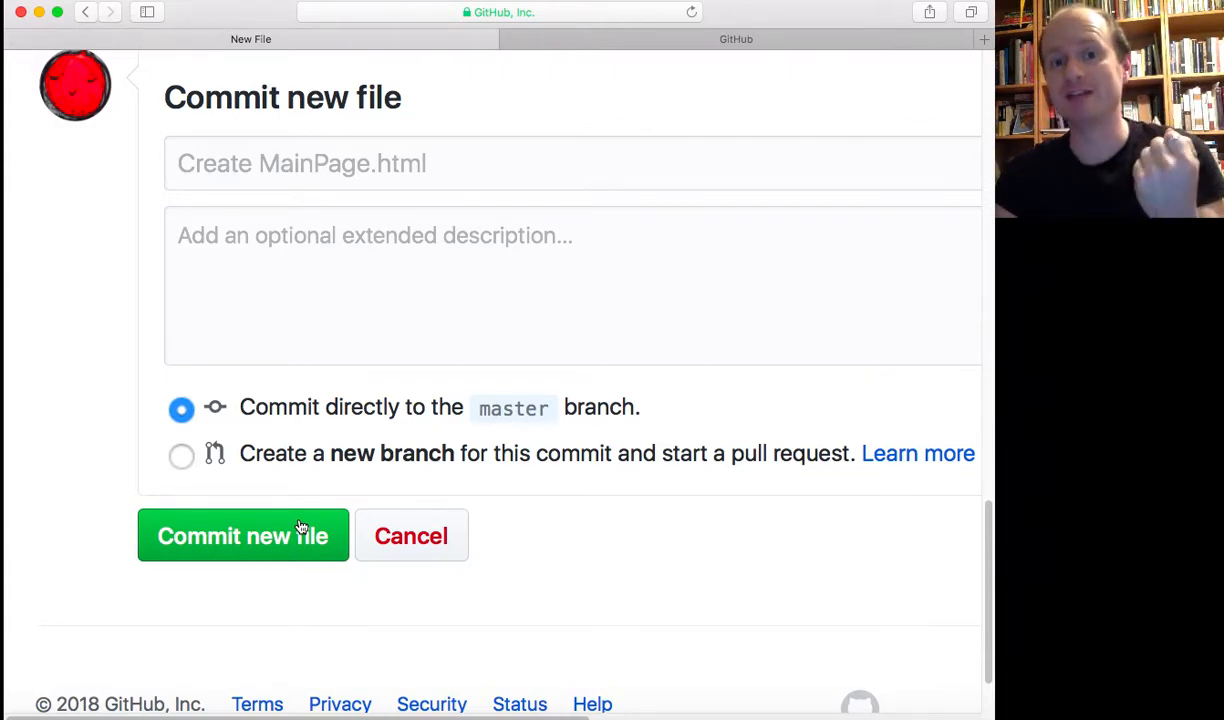
click(356, 166)
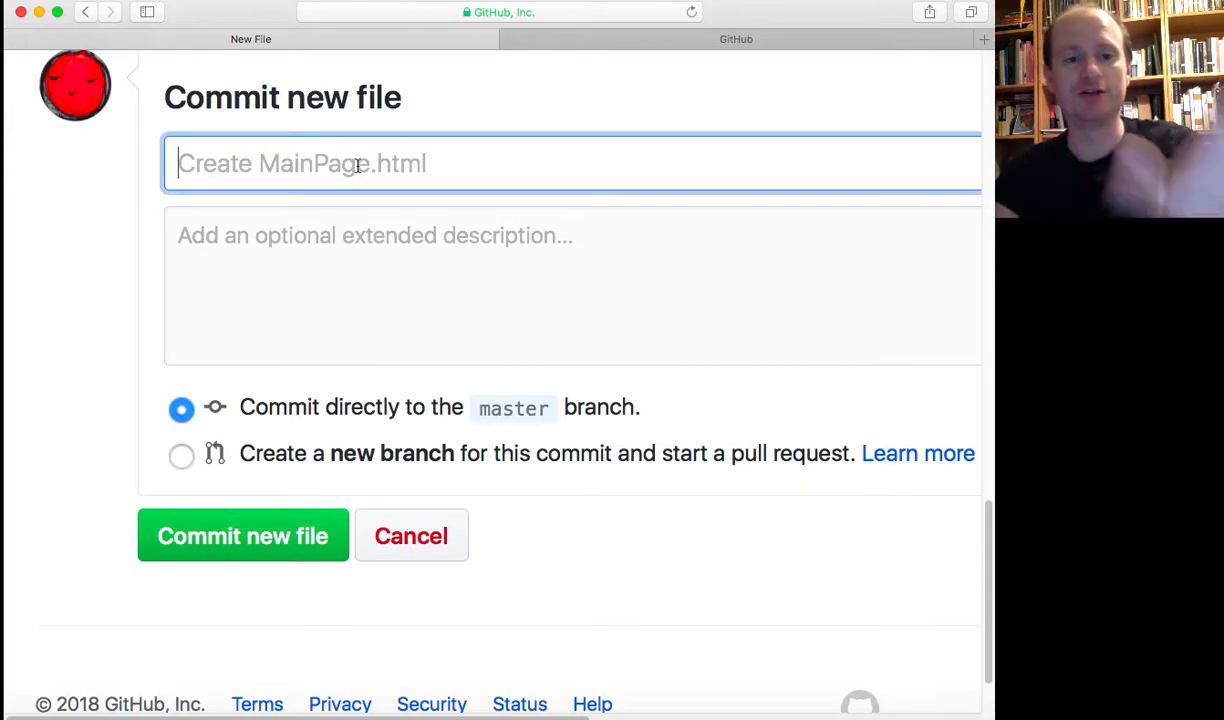
text(Crea)
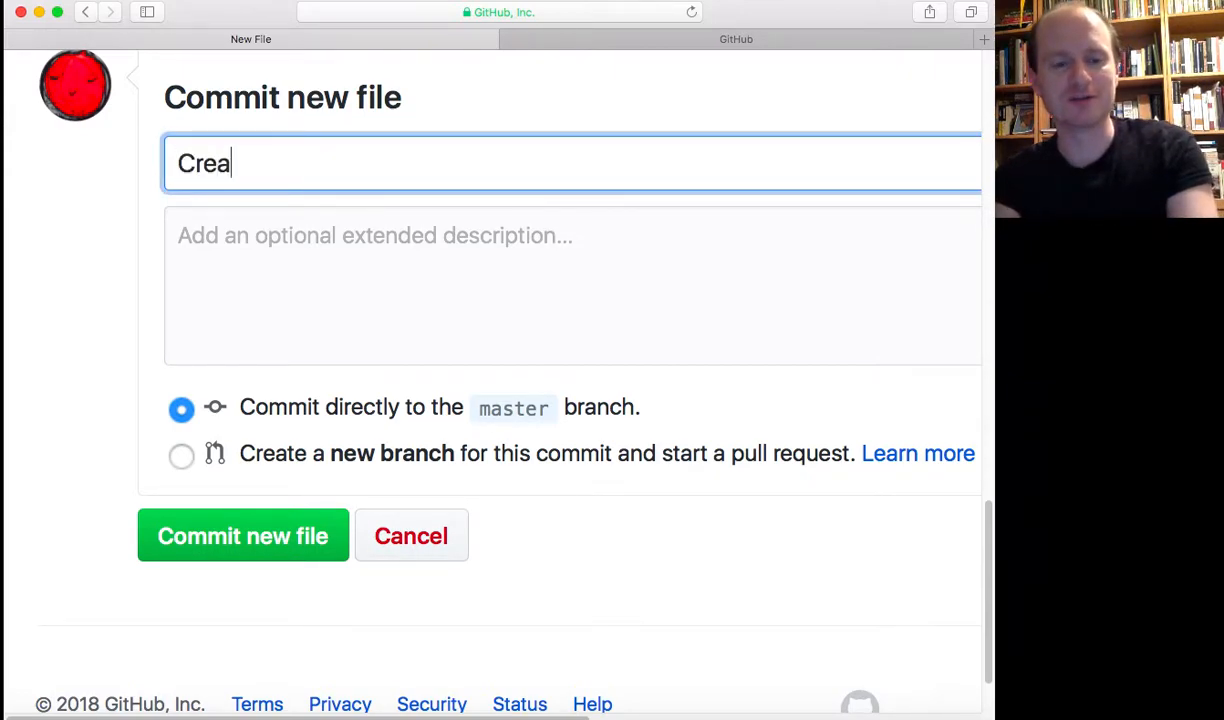
text(te my file)
Add "Homepage?" as the extended commit description and commit the new file directly to the master branch.
click(352, 236)
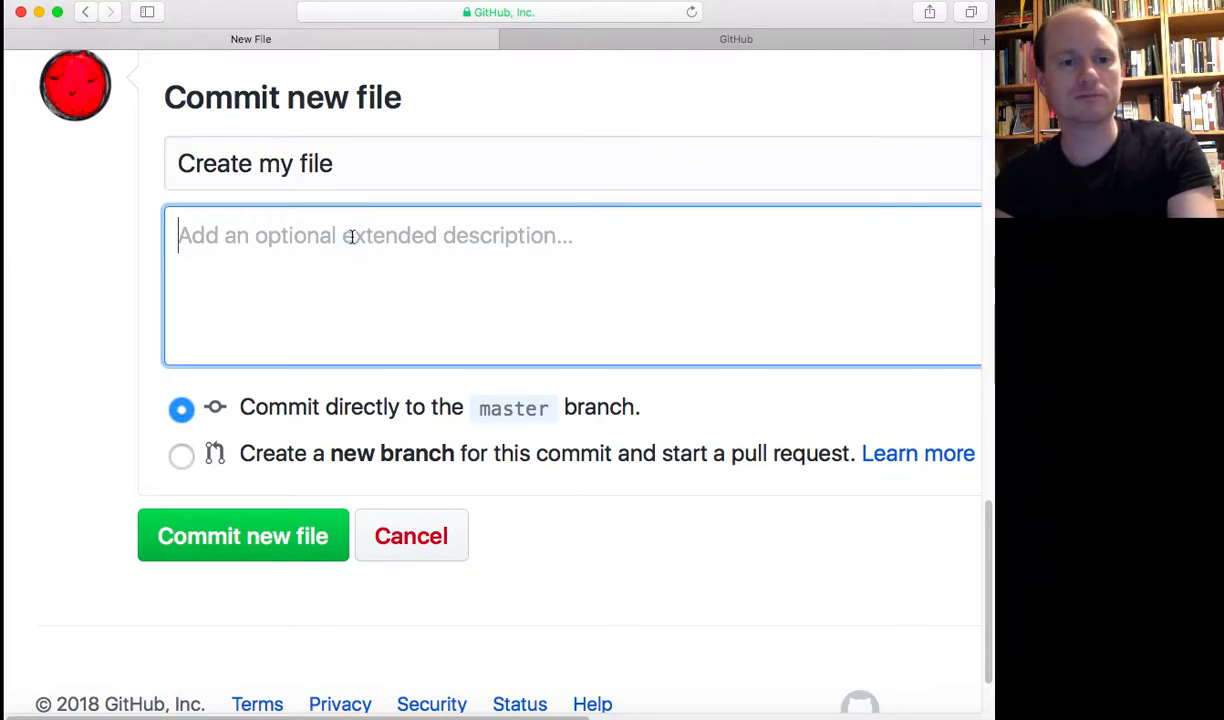
text(Hom)
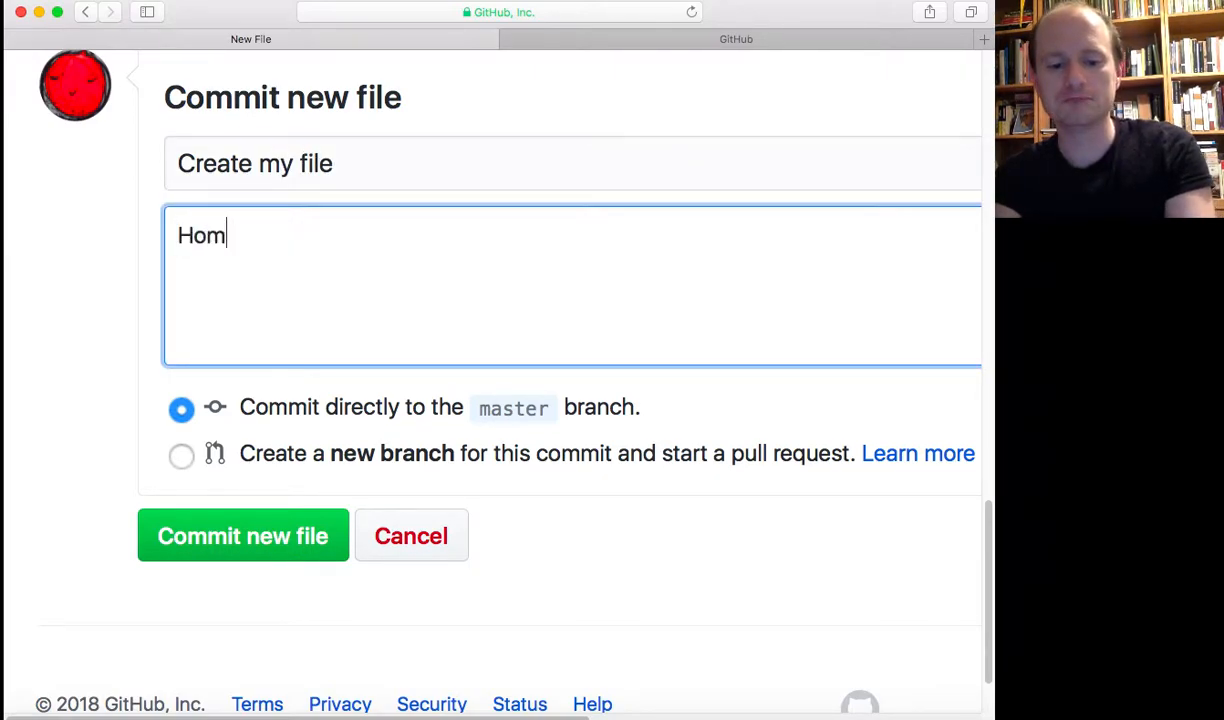
text(epage?)
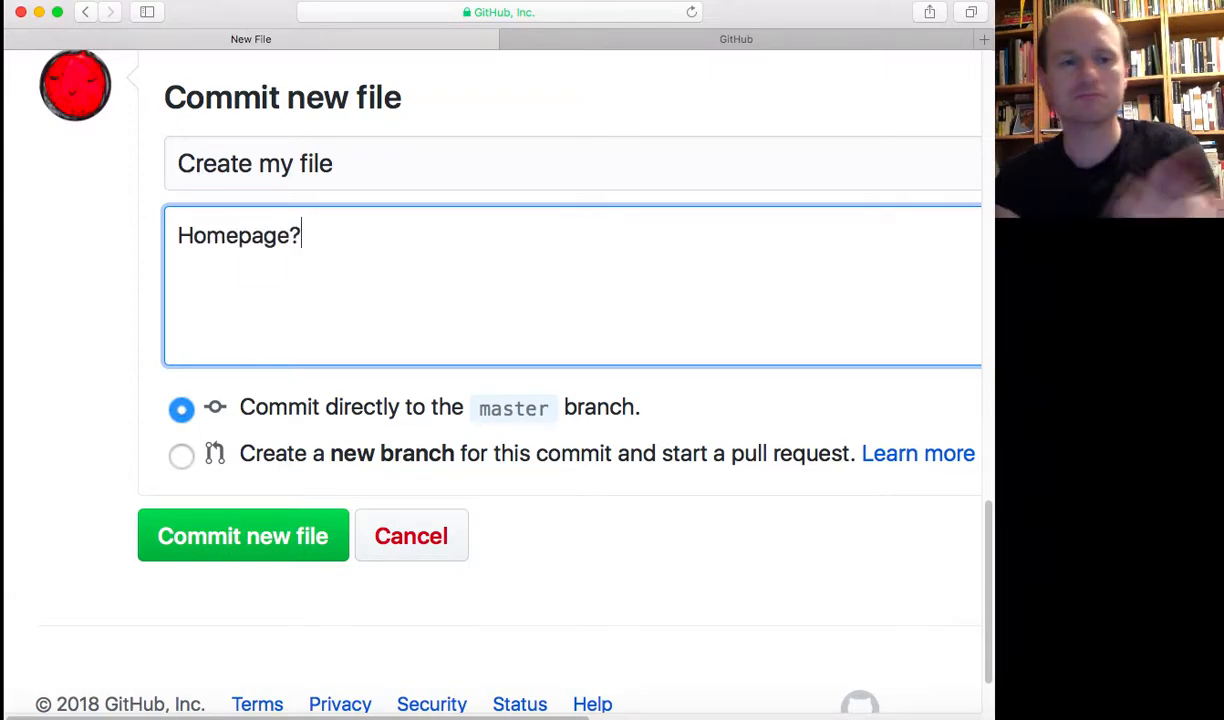
click(253, 540)
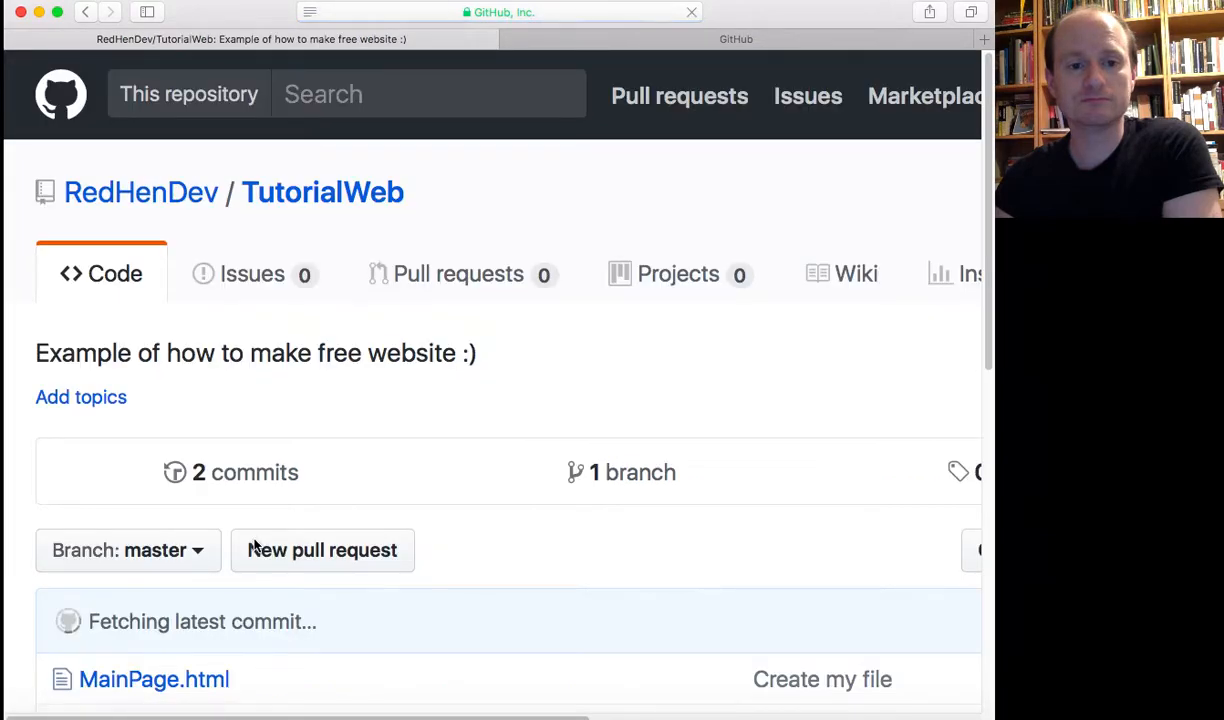
Look over the repository's file list, then open MainPage.html and review its committed contents.
scroll(457, 471, down, 3)
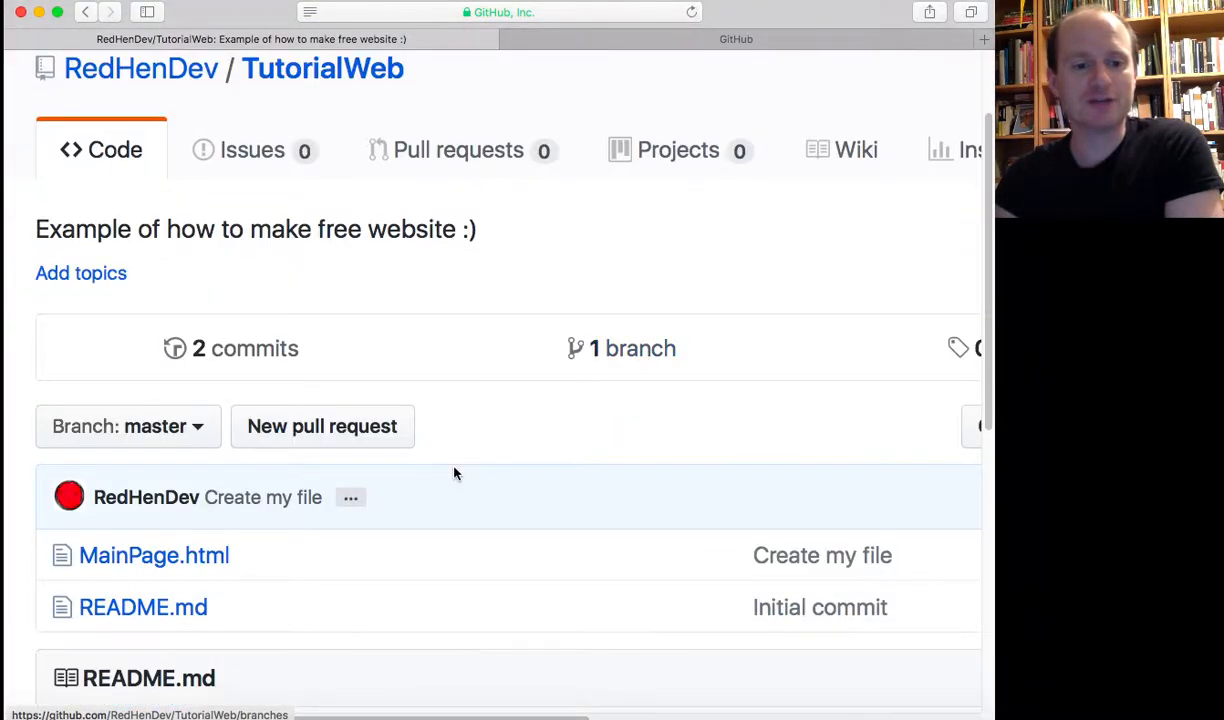
scroll(453, 478, up, 4)
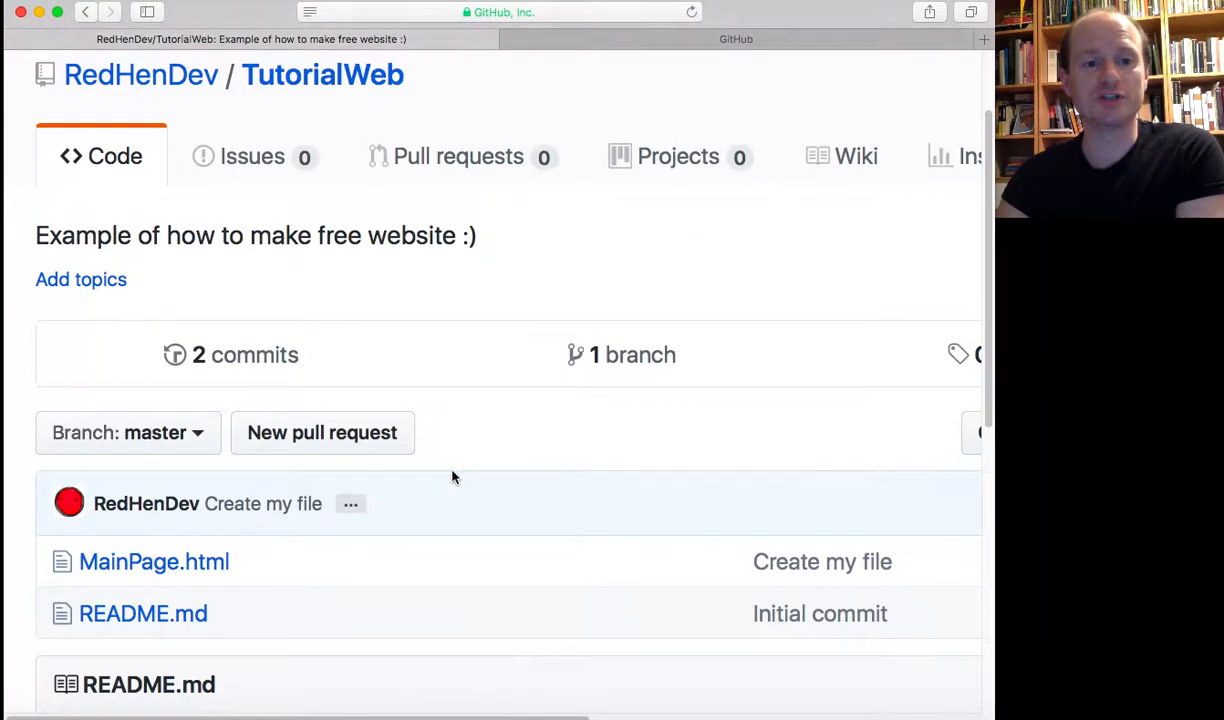
scroll(462, 360, down, 5)
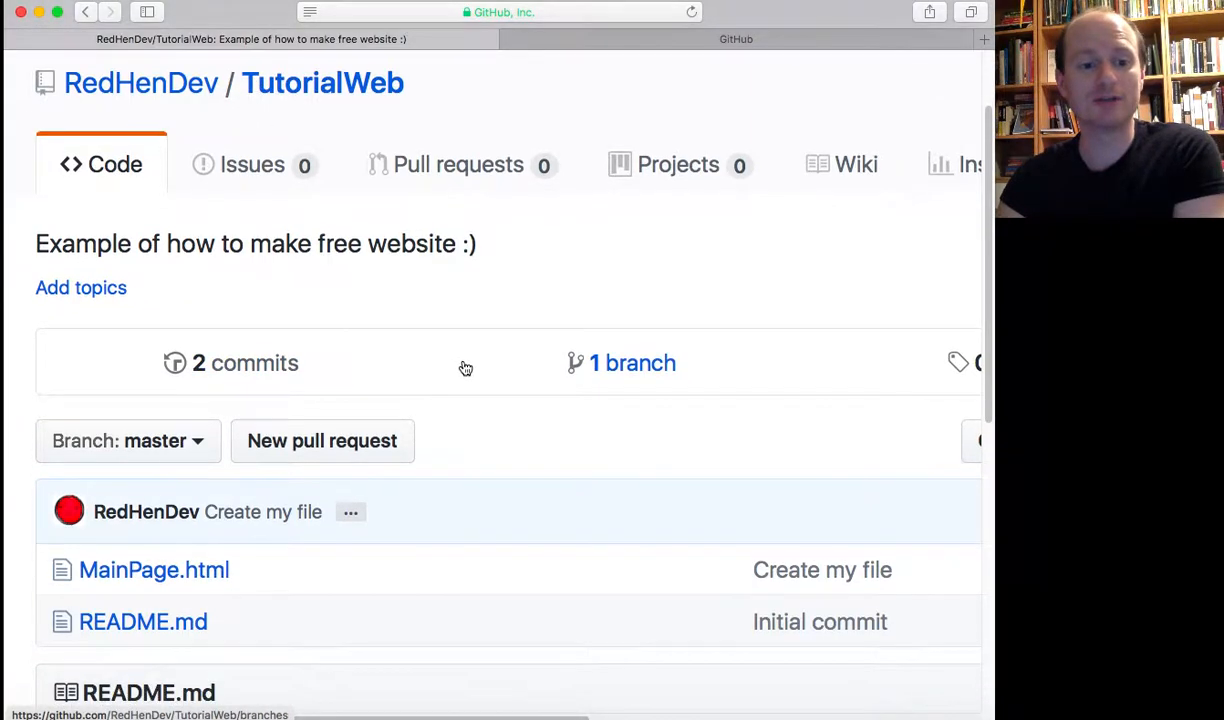
scroll(462, 366, down, 2)
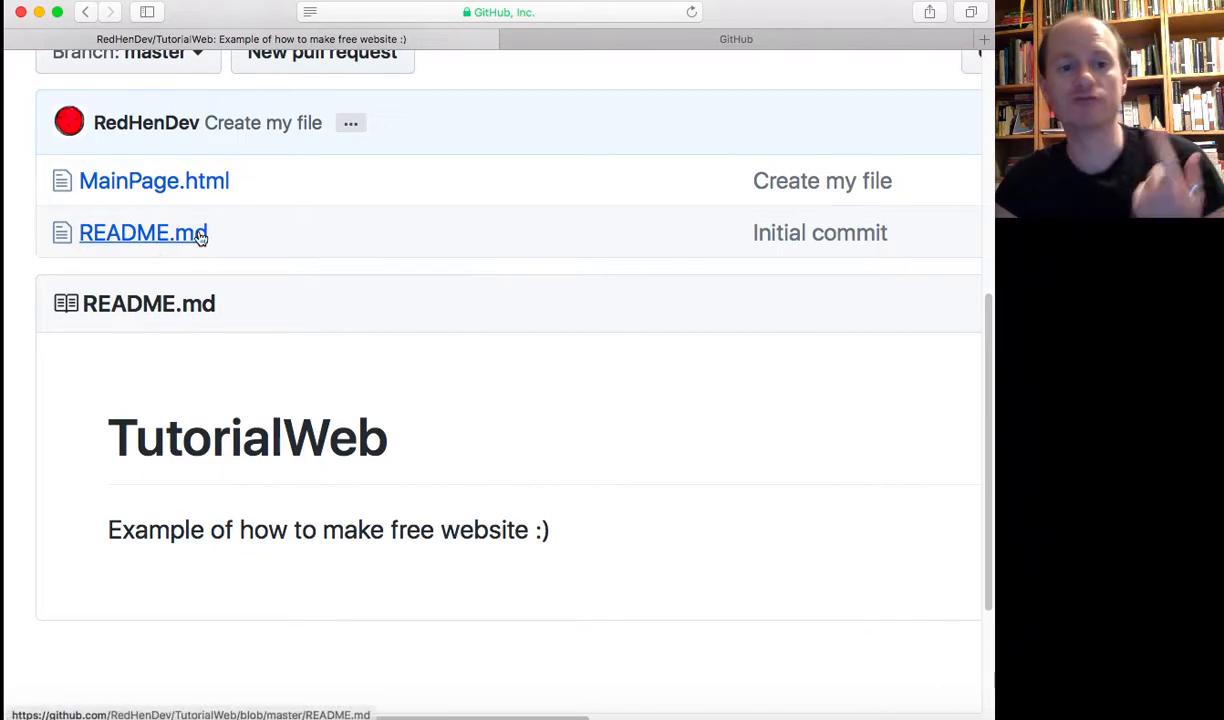
click(156, 184)
scroll(455, 458, down, 3)
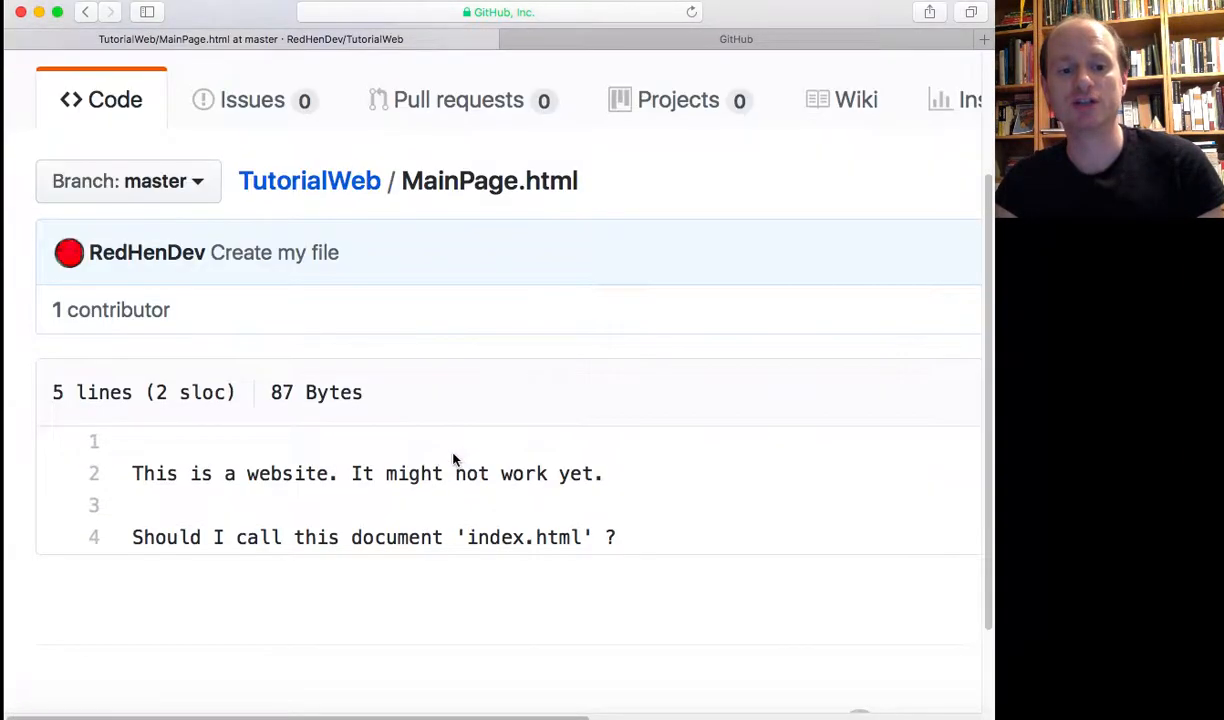
scroll(450, 460, up, 4)
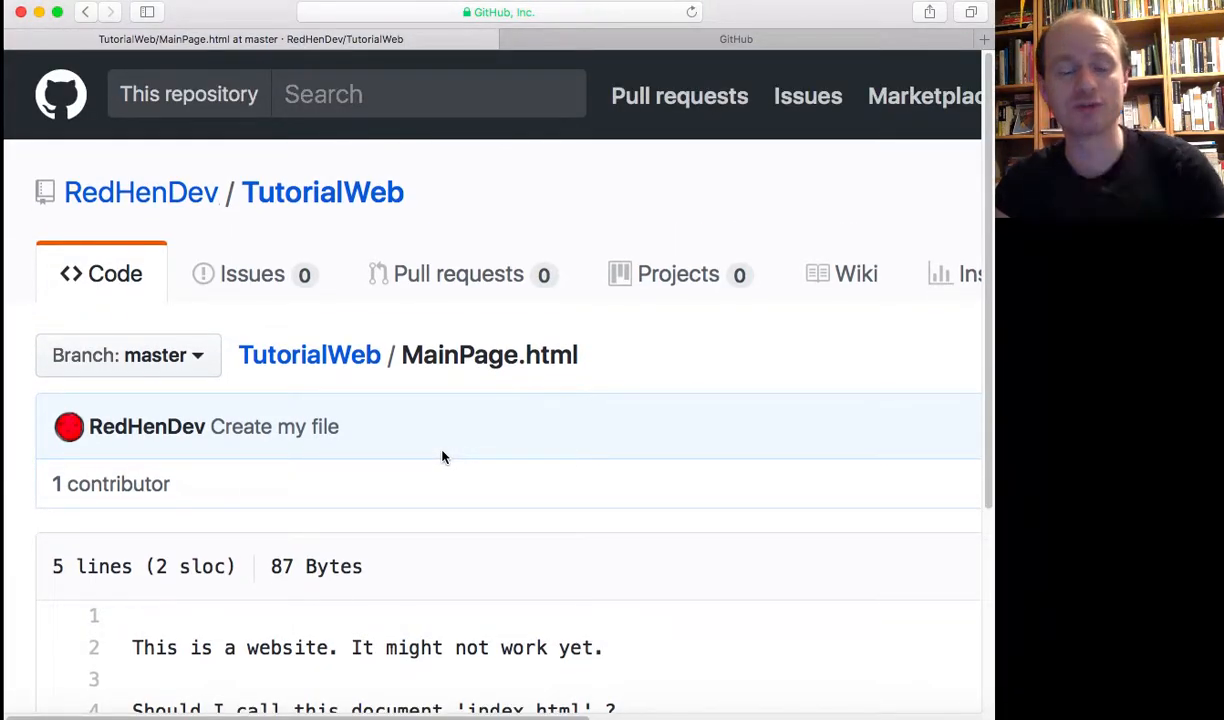
Open the settings of the TutorialWeb repository from the MainPage.html file page.
scroll(445, 457, down, 2)
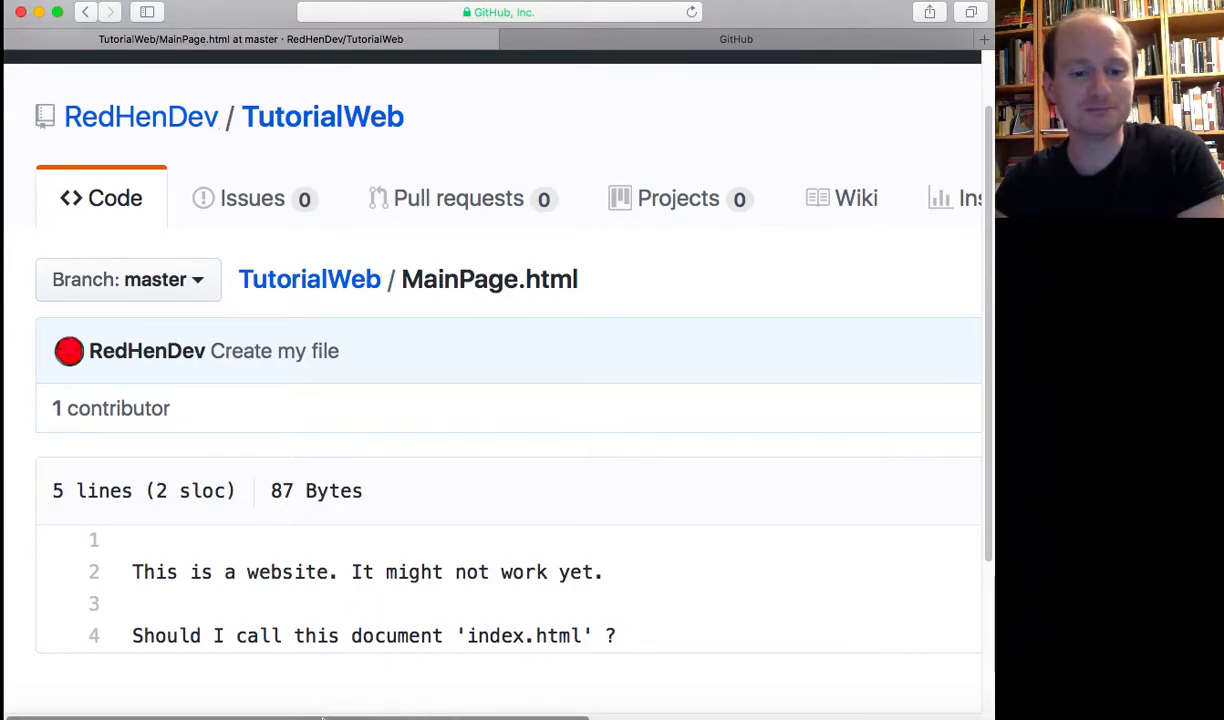
drag(322, 717, 711, 690)
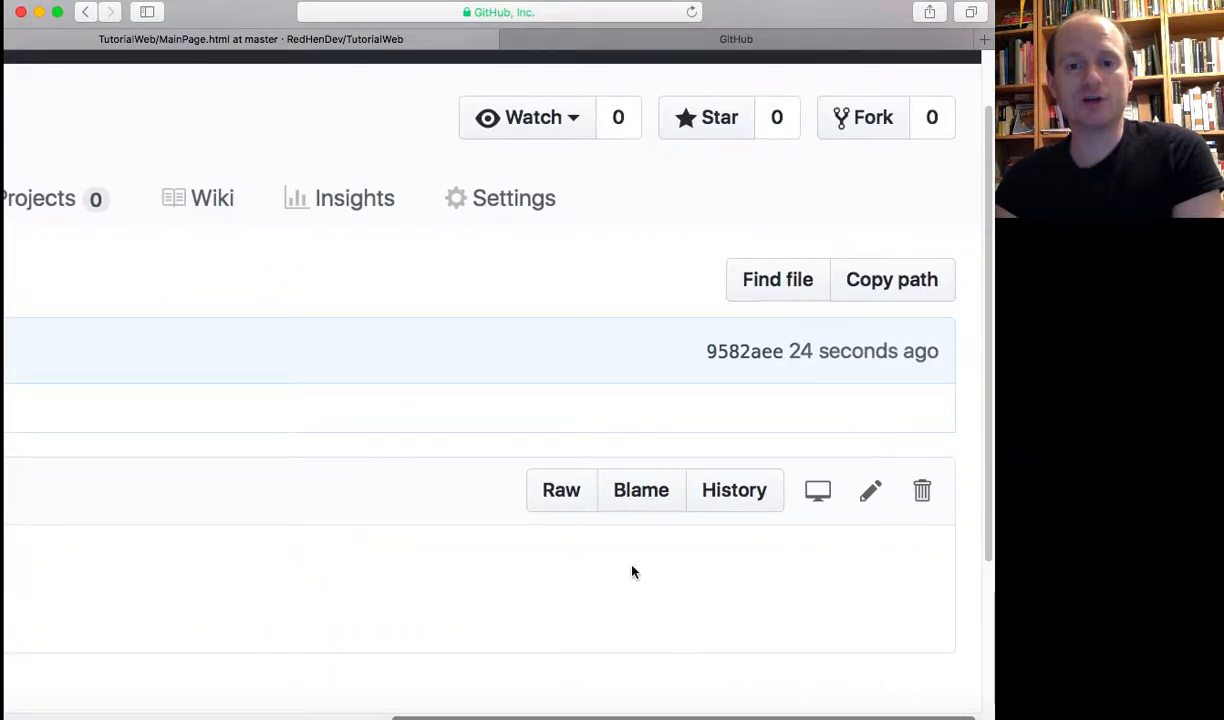
click(507, 199)
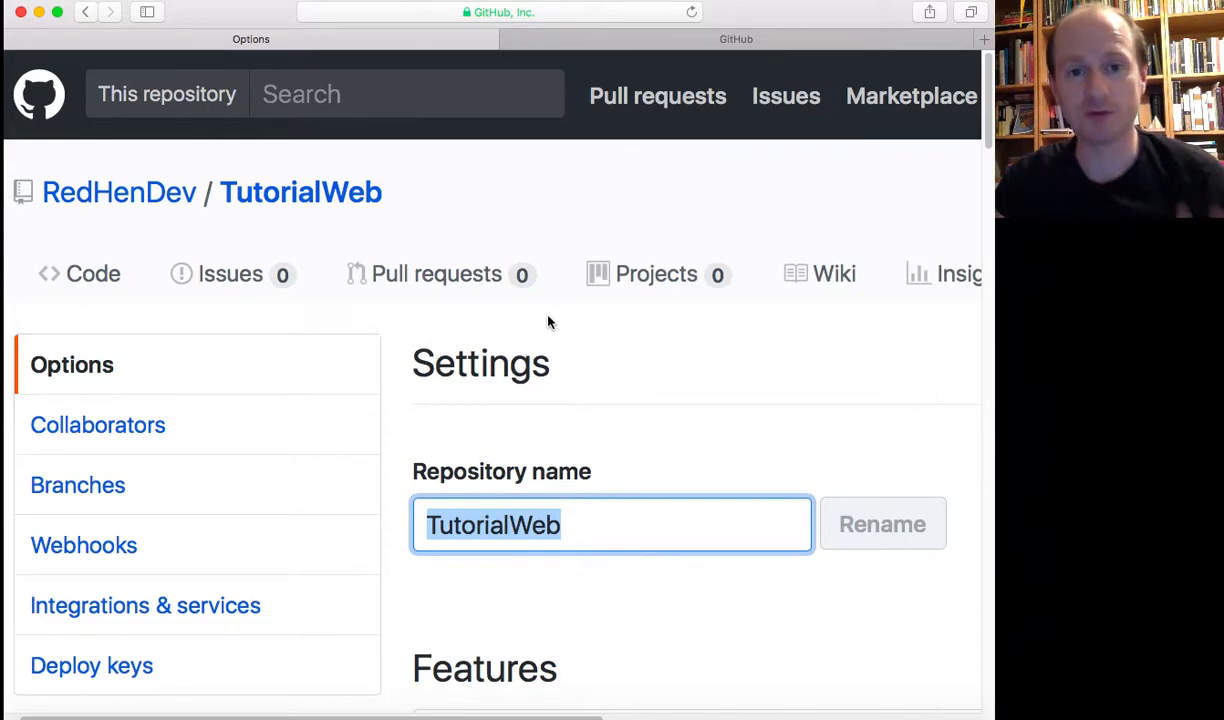
Set the GitHub Pages source of the repository to the master branch and save it.
drag(437, 716, 637, 716)
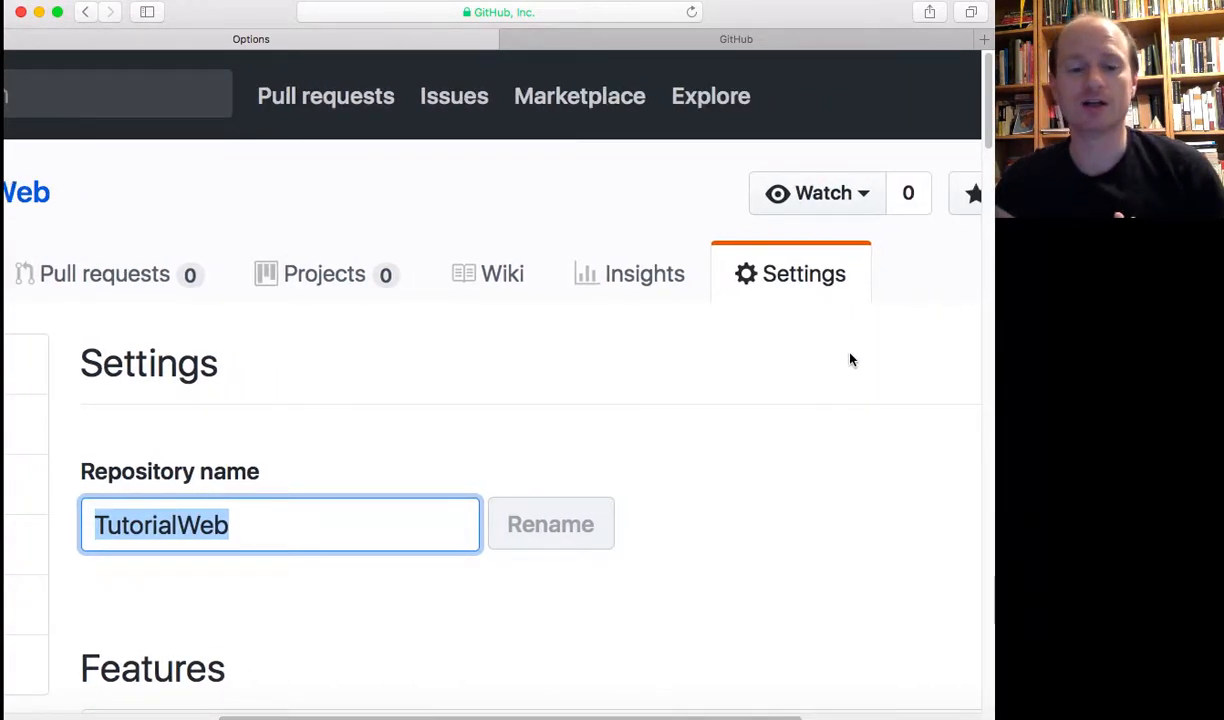
scroll(850, 360, down, 3)
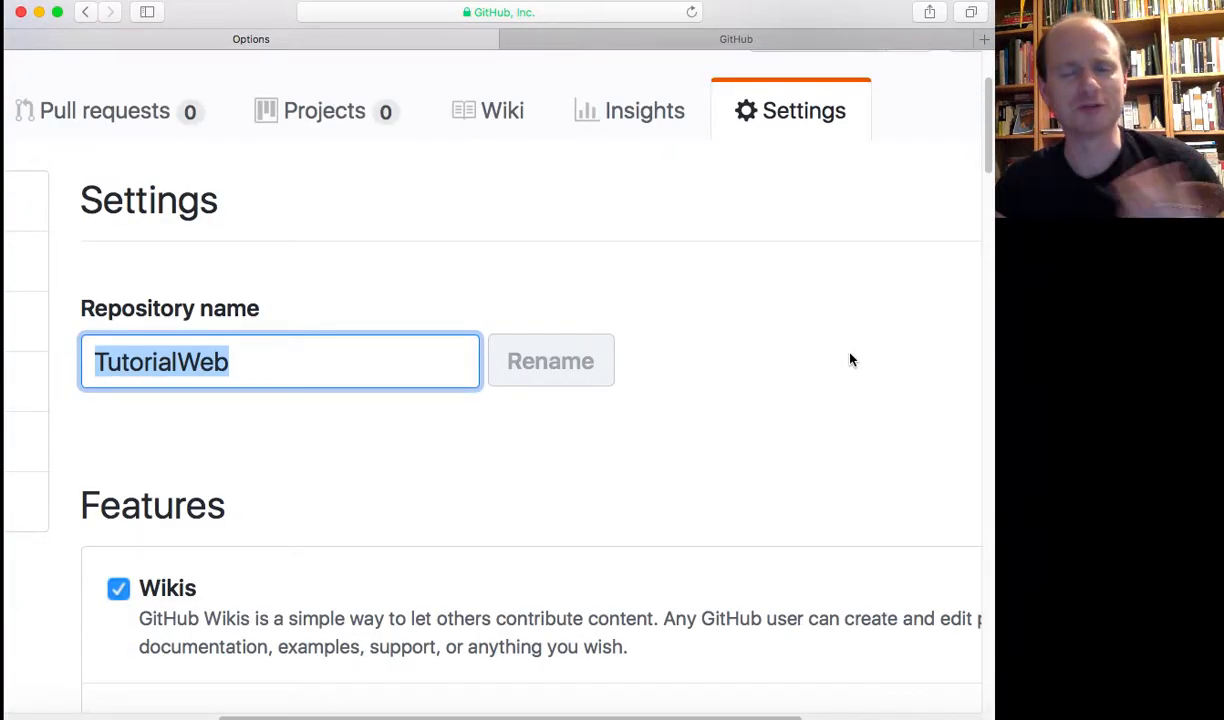
scroll(850, 360, down, 4)
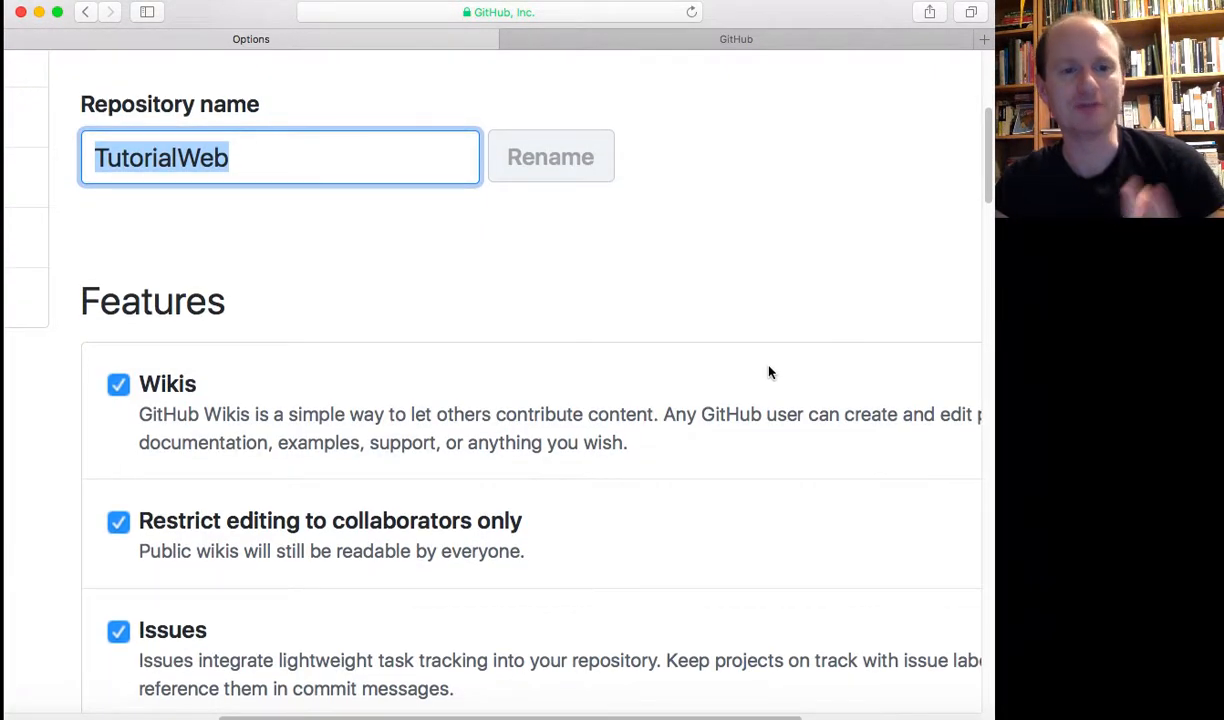
scroll(769, 372, down, 10)
scroll(769, 374, down, 15)
scroll(771, 375, down, 15)
scroll(769, 375, down, 6)
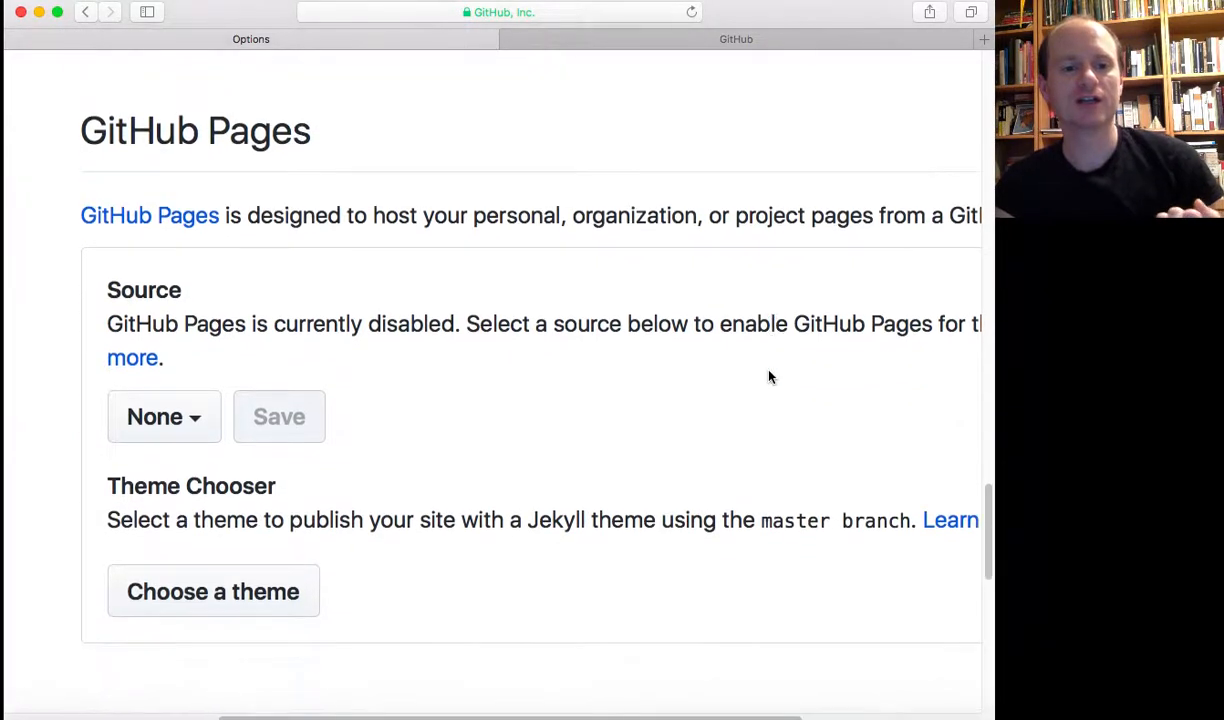
scroll(769, 377, down, 1)
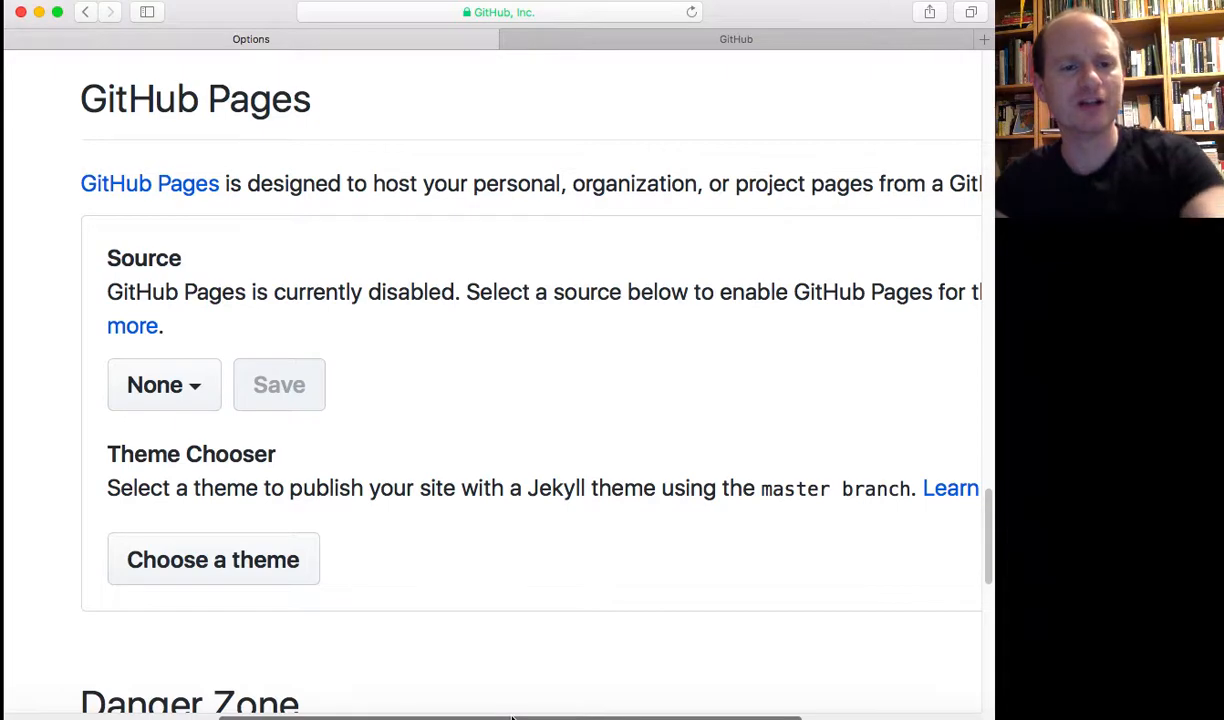
drag(512, 716, 628, 712)
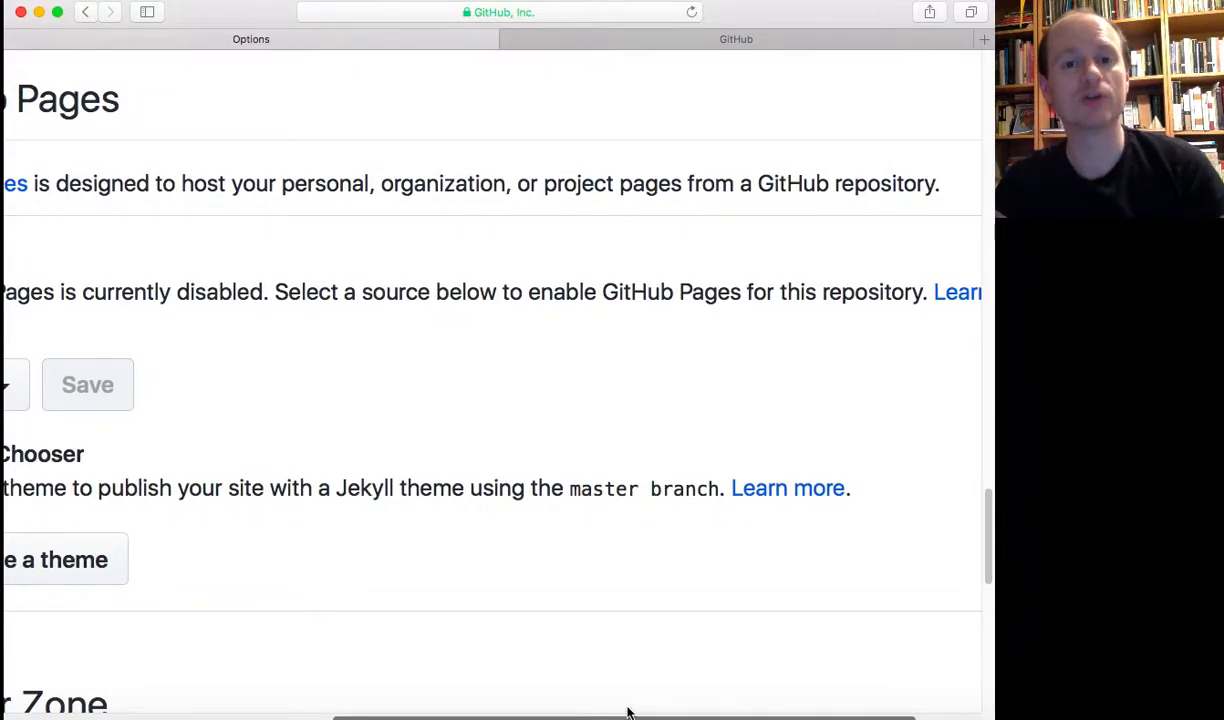
drag(628, 712, 551, 716)
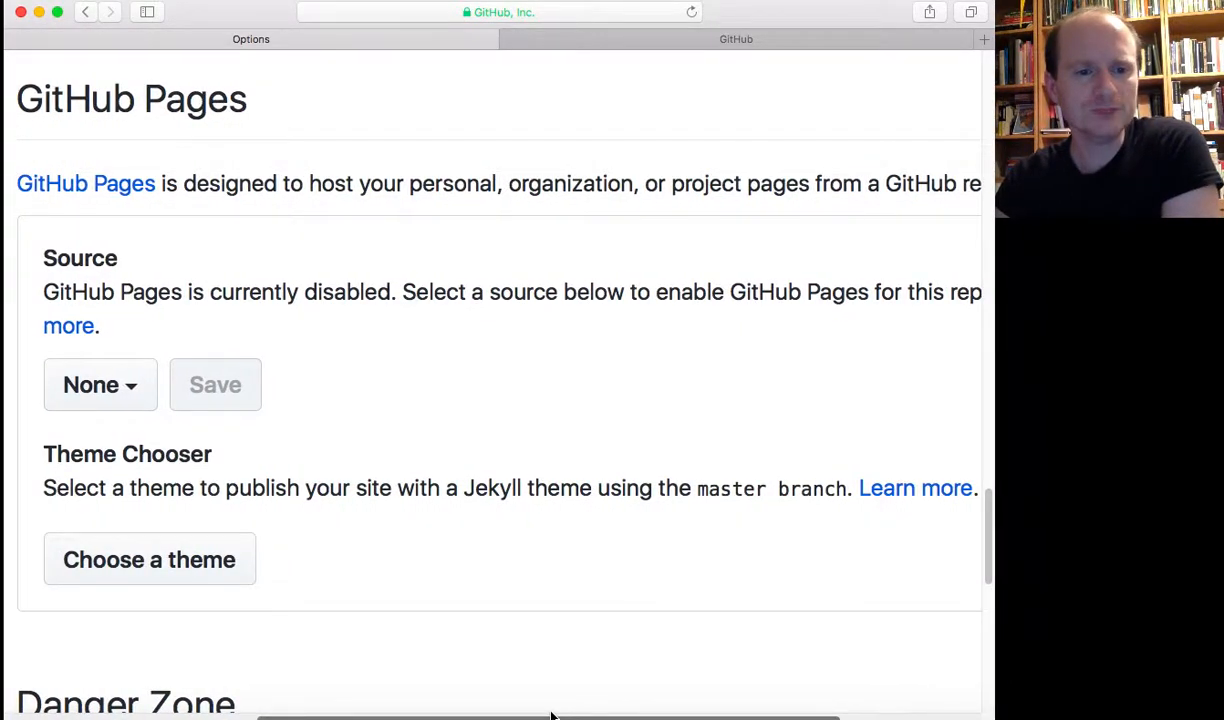
click(133, 391)
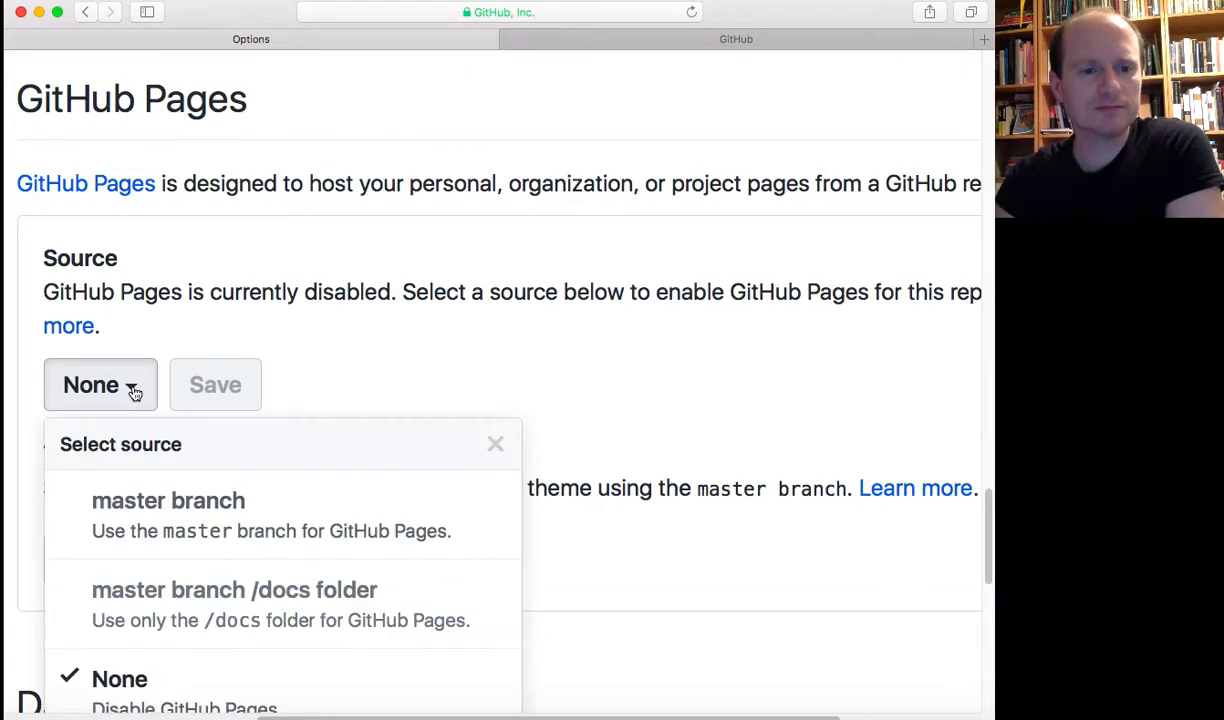
click(162, 511)
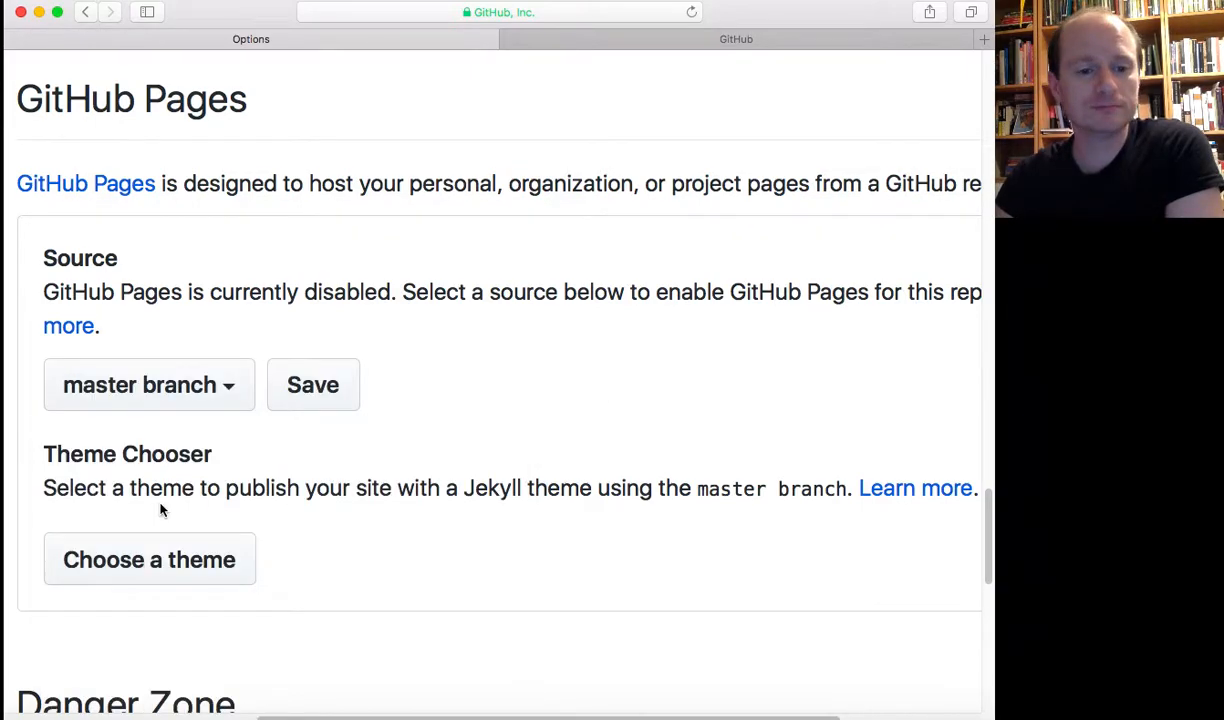
click(316, 404)
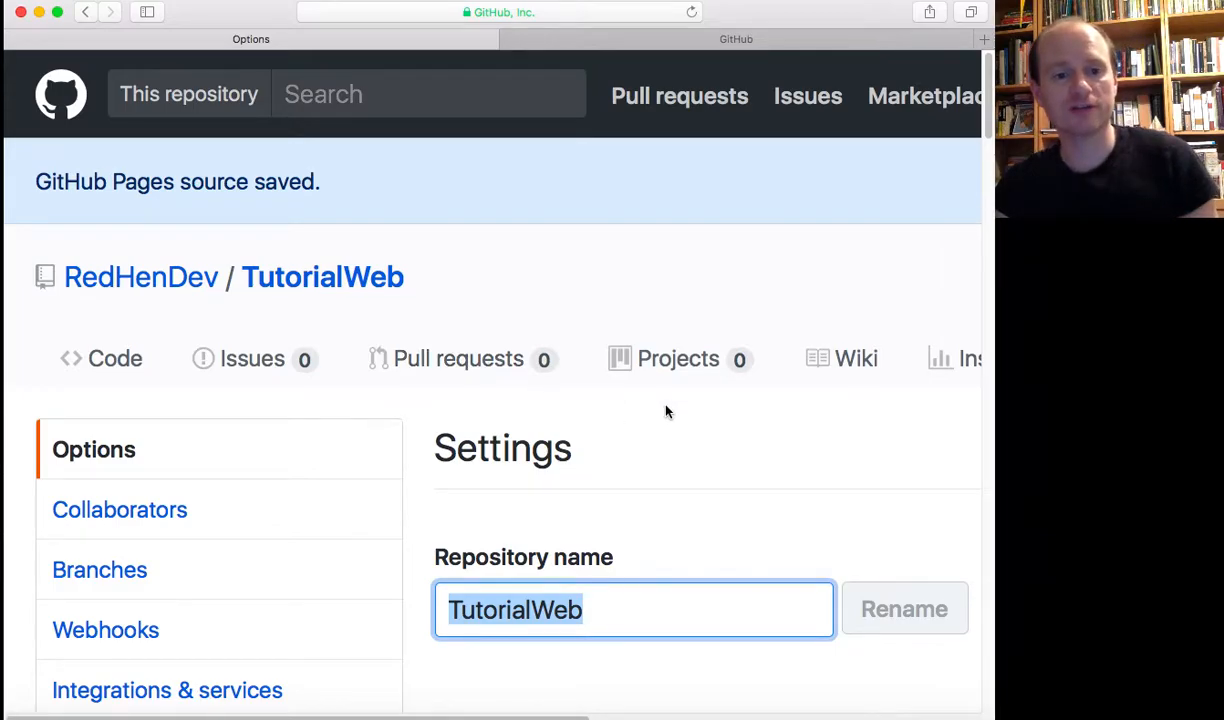
Find the published site's address in the GitHub Pages settings and select its full link text.
scroll(667, 410, down, 5)
scroll(667, 410, down, 10)
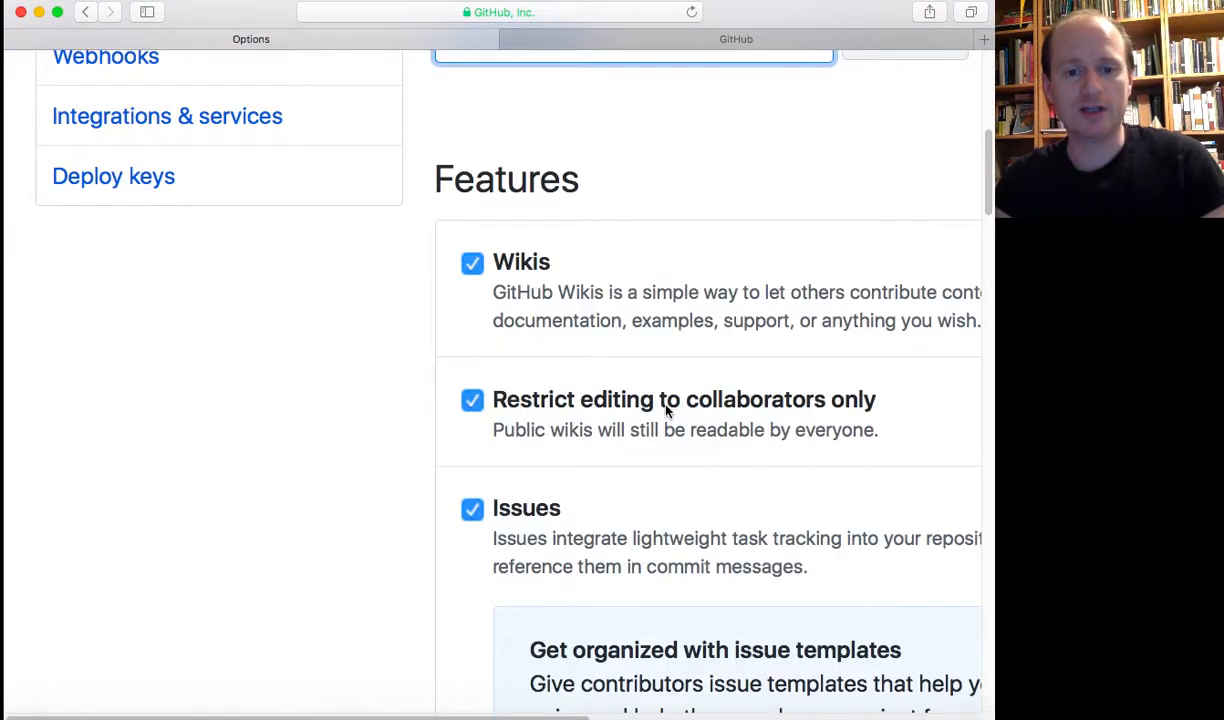
scroll(667, 410, down, 10)
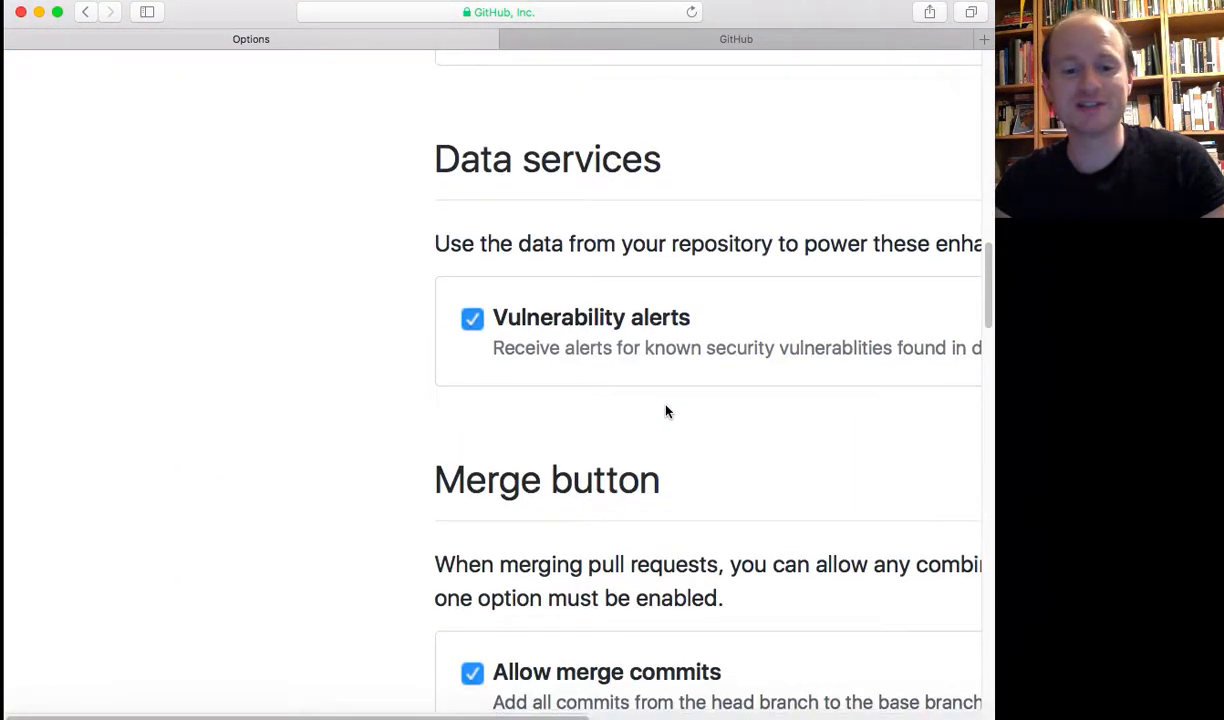
scroll(667, 412, down, 10)
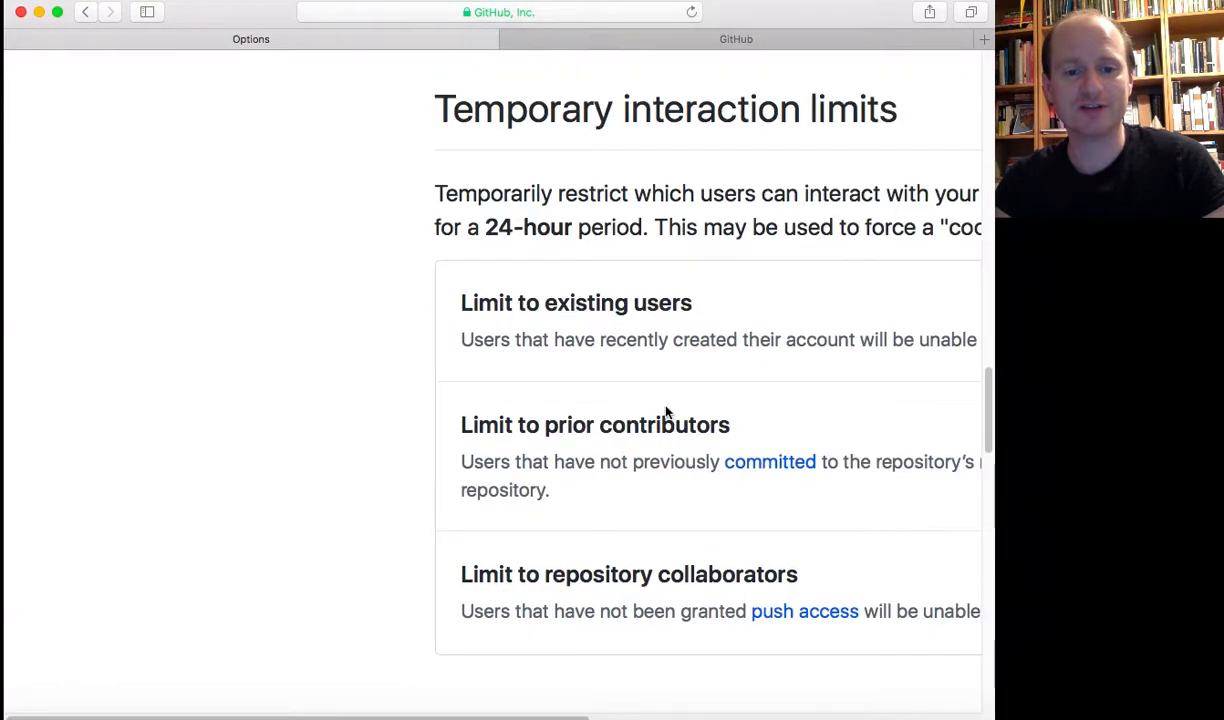
scroll(665, 412, down, 3)
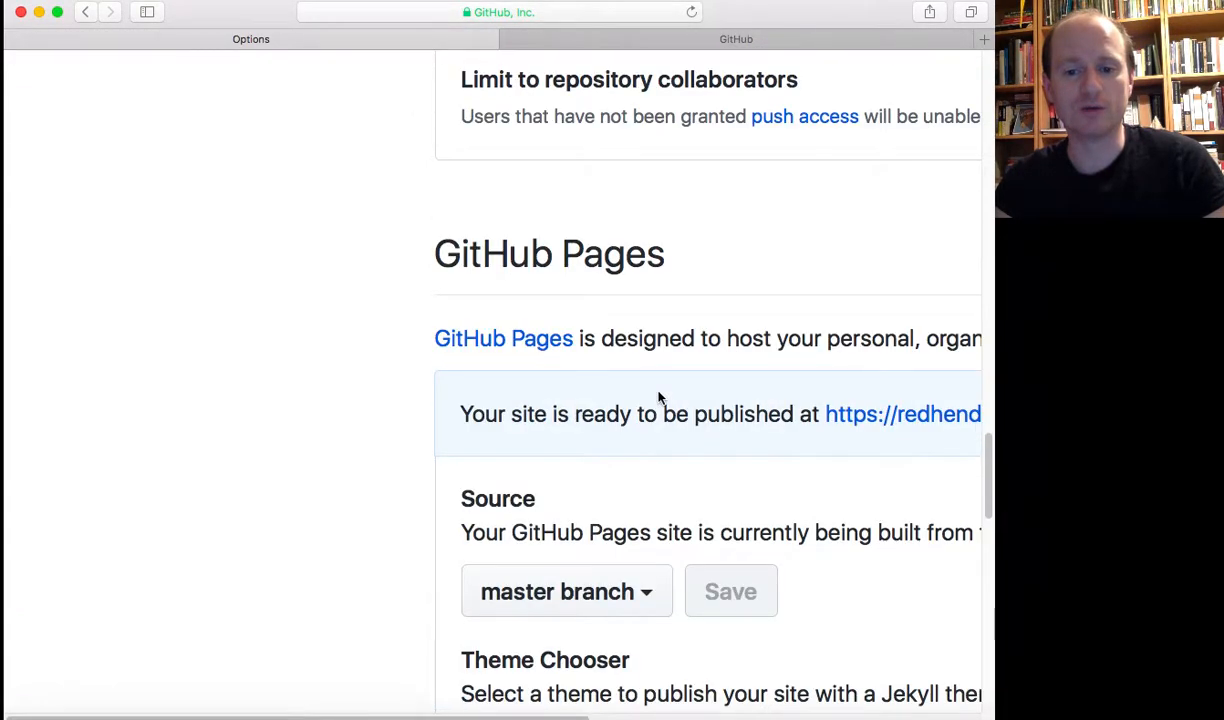
drag(505, 718, 749, 710)
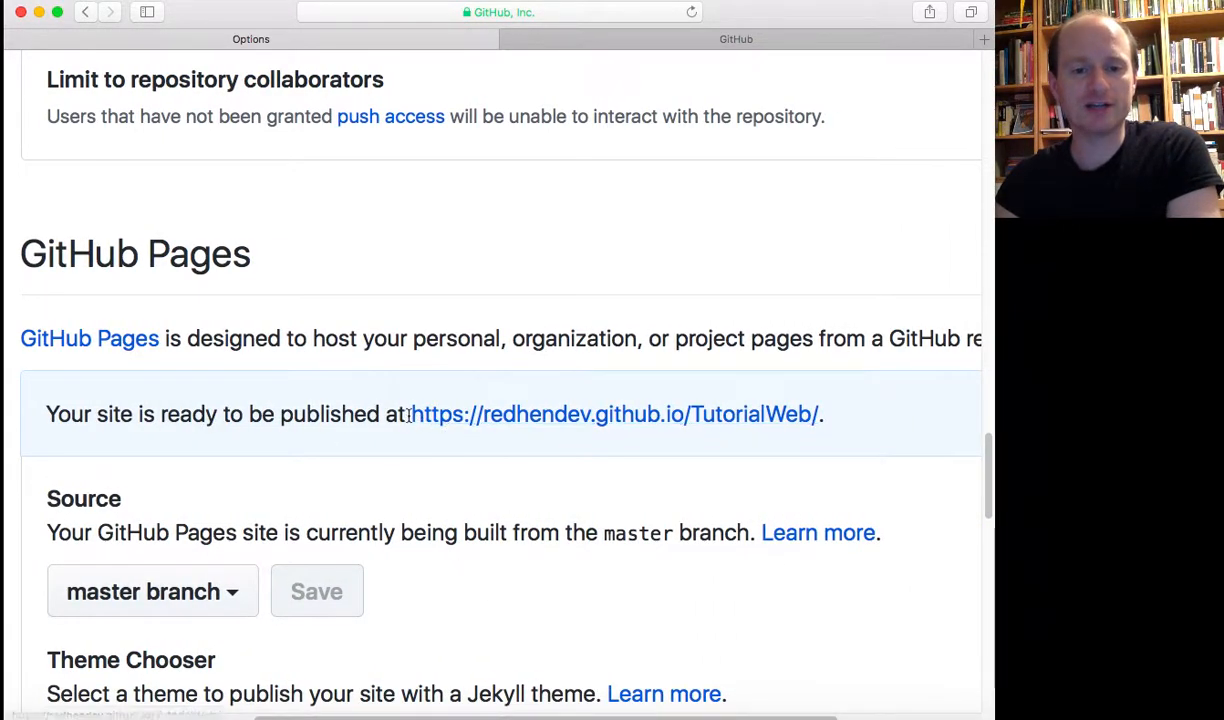
drag(412, 414, 820, 414)
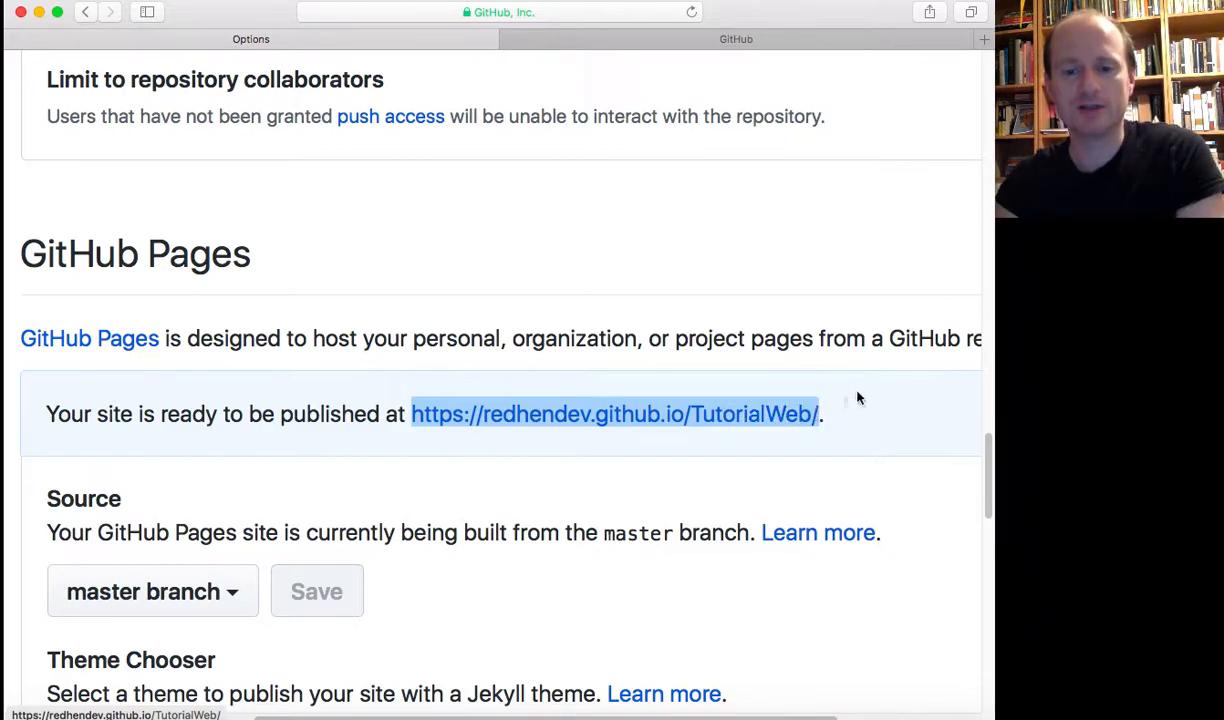
click(783, 606)
drag(988, 513, 943, 77)
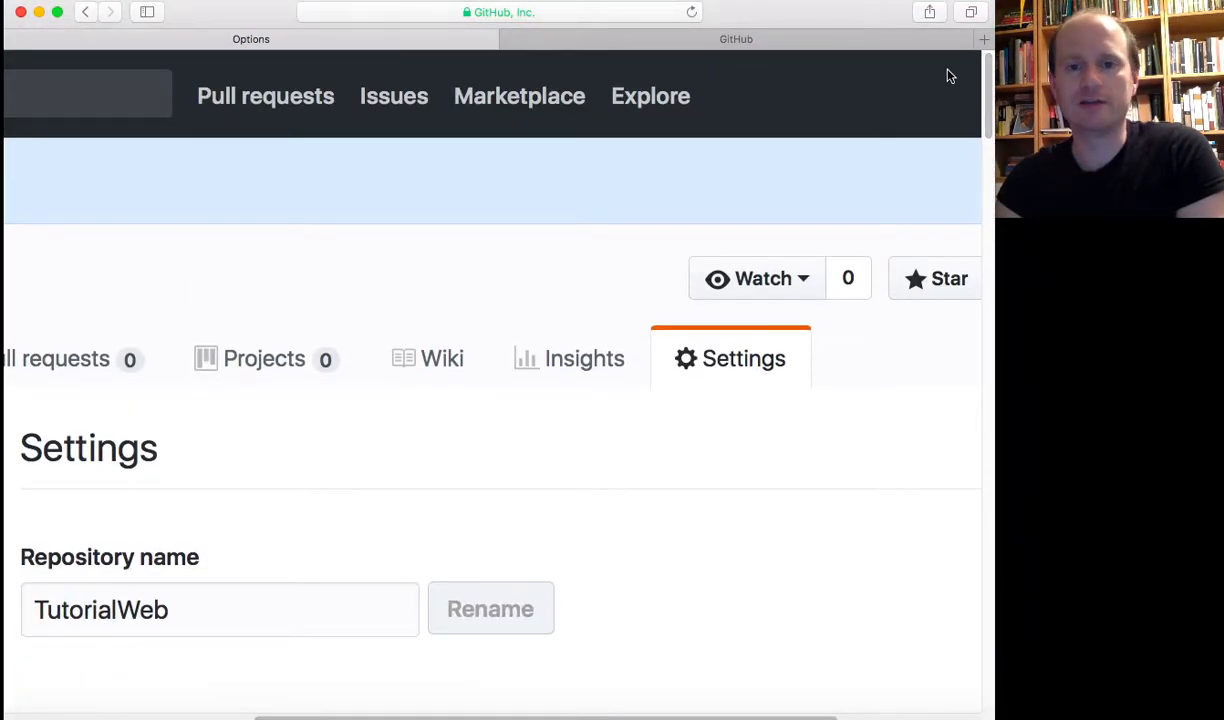
click(985, 40)
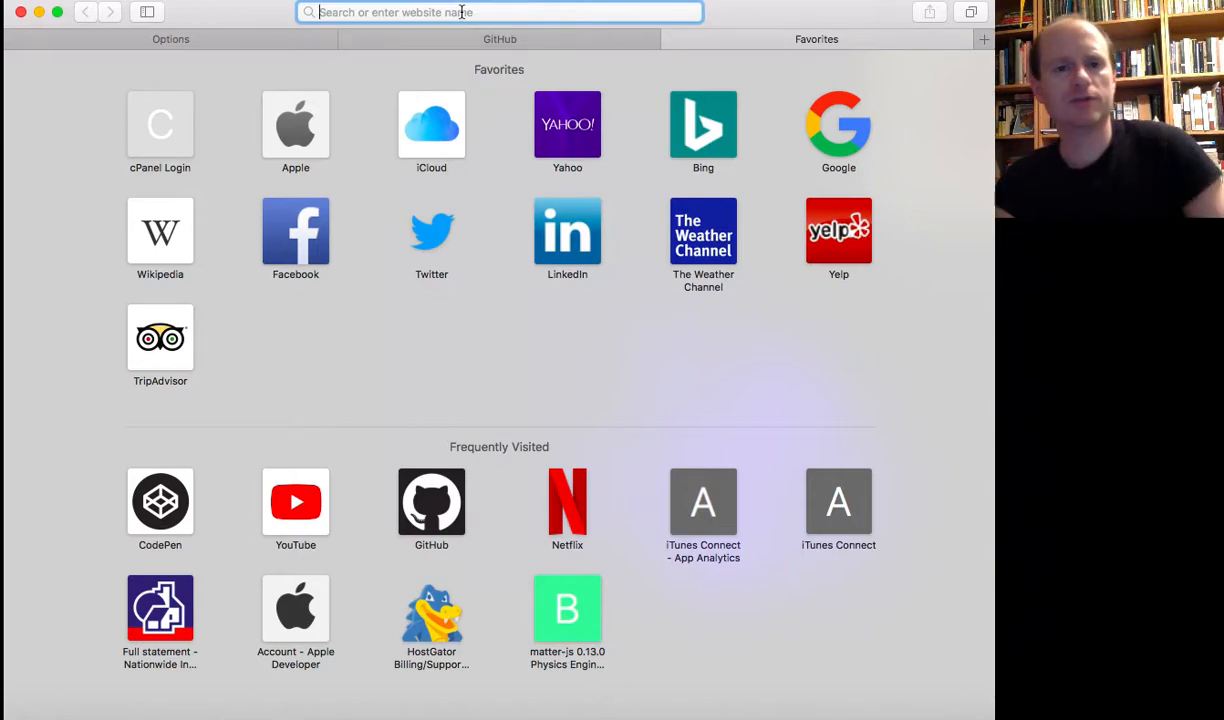
text(https://redhendev.github.io/tutorialWeb/)
key(Return)
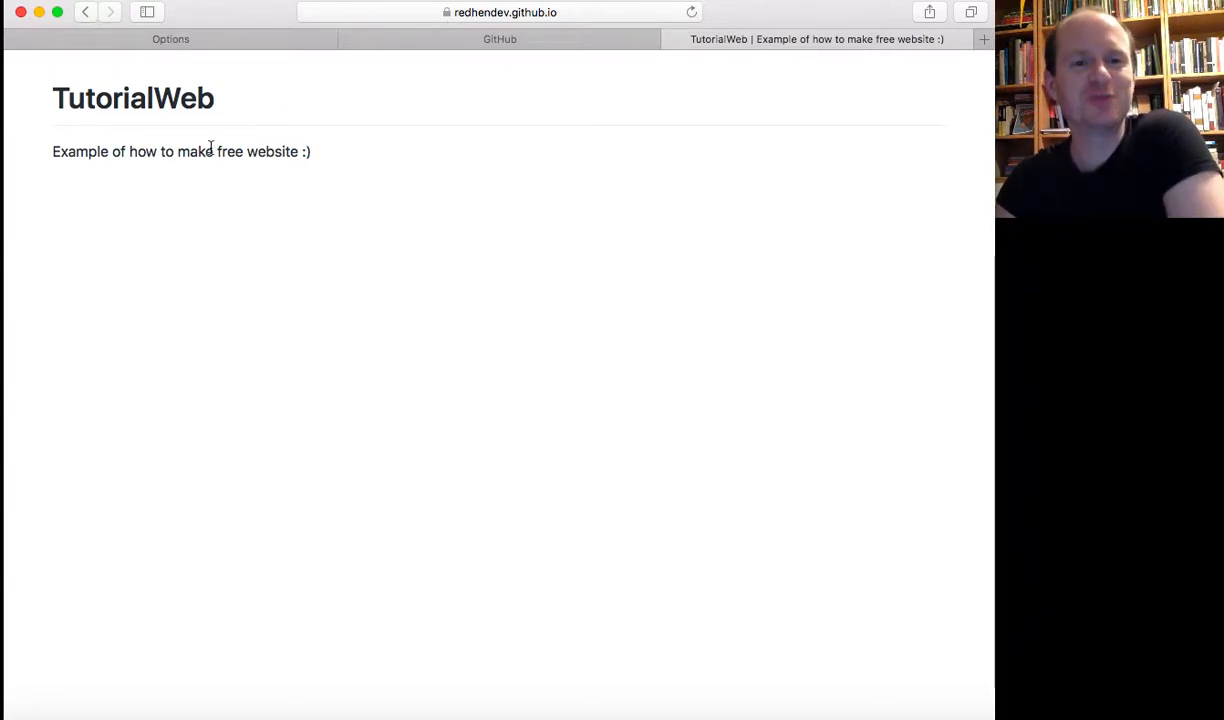
Look through the list of your own repositories on the GitHub dashboard, comparing with the published site.
click(407, 39)
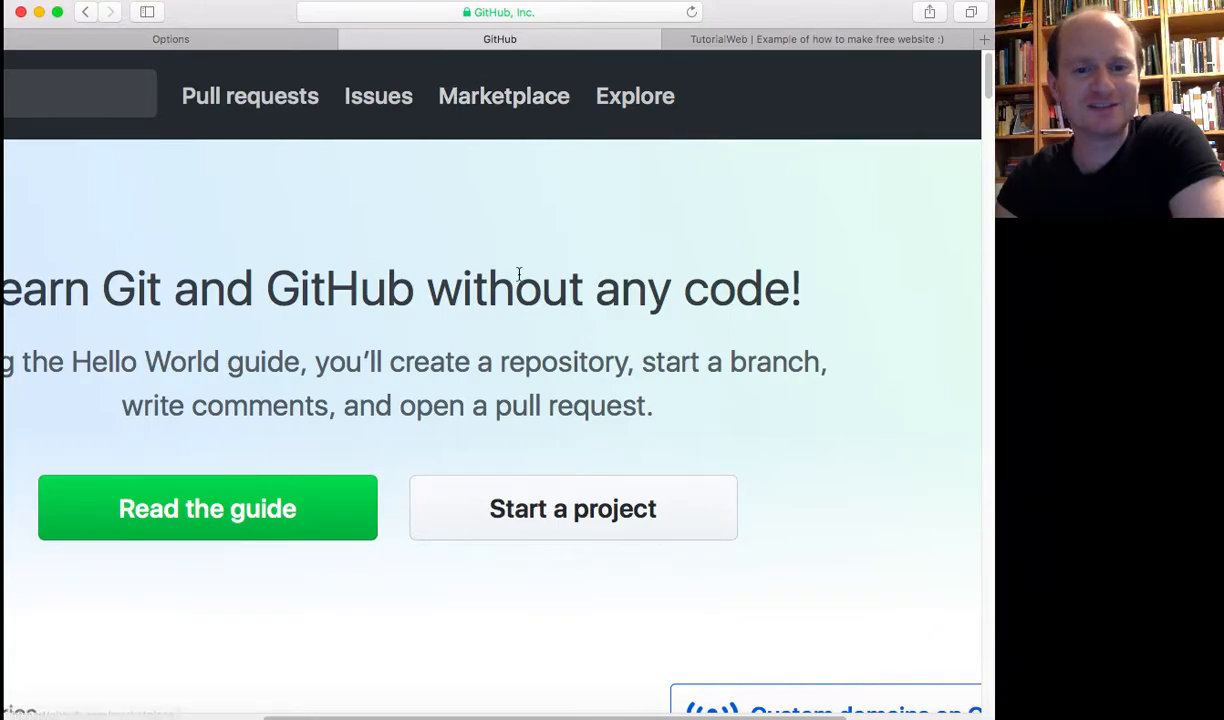
click(730, 40)
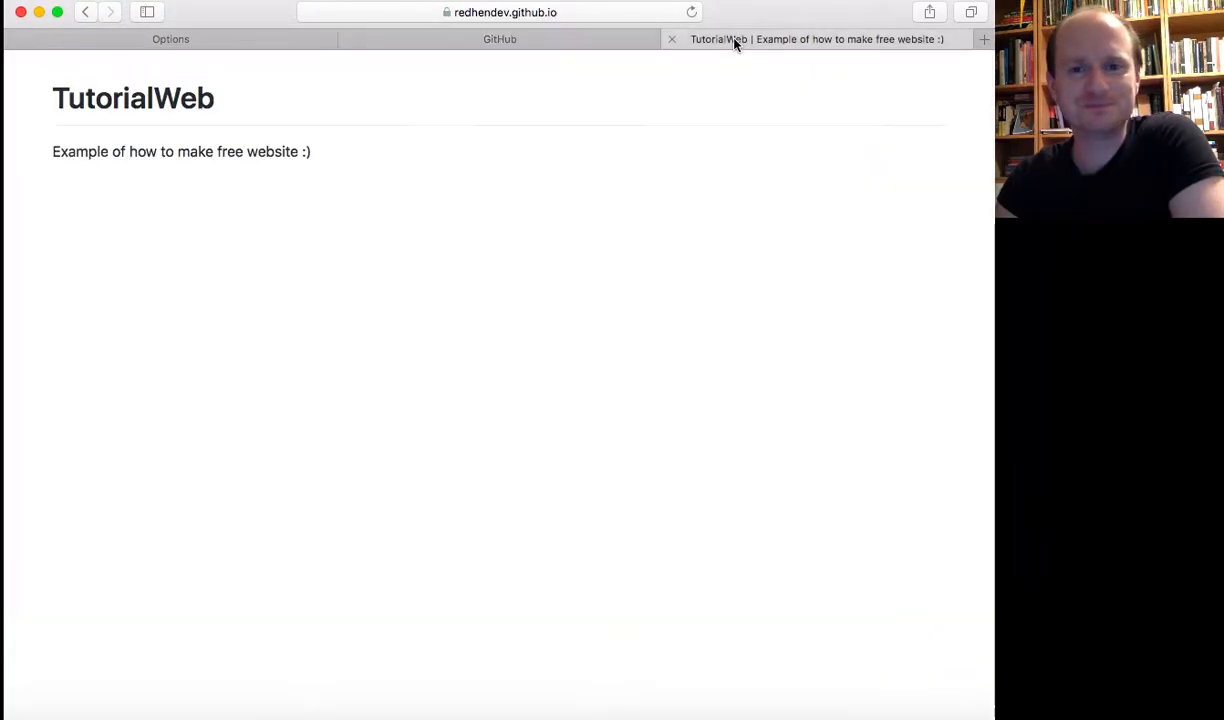
click(376, 45)
scroll(604, 416, down, 10)
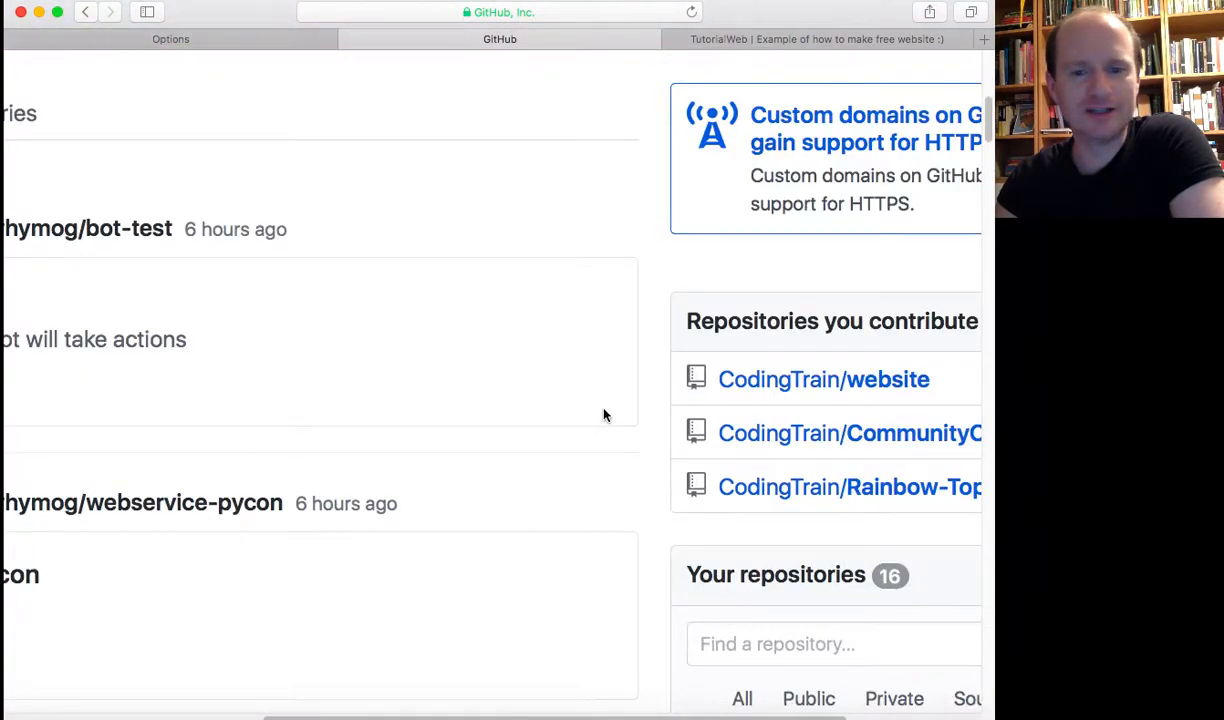
scroll(604, 416, down, 5)
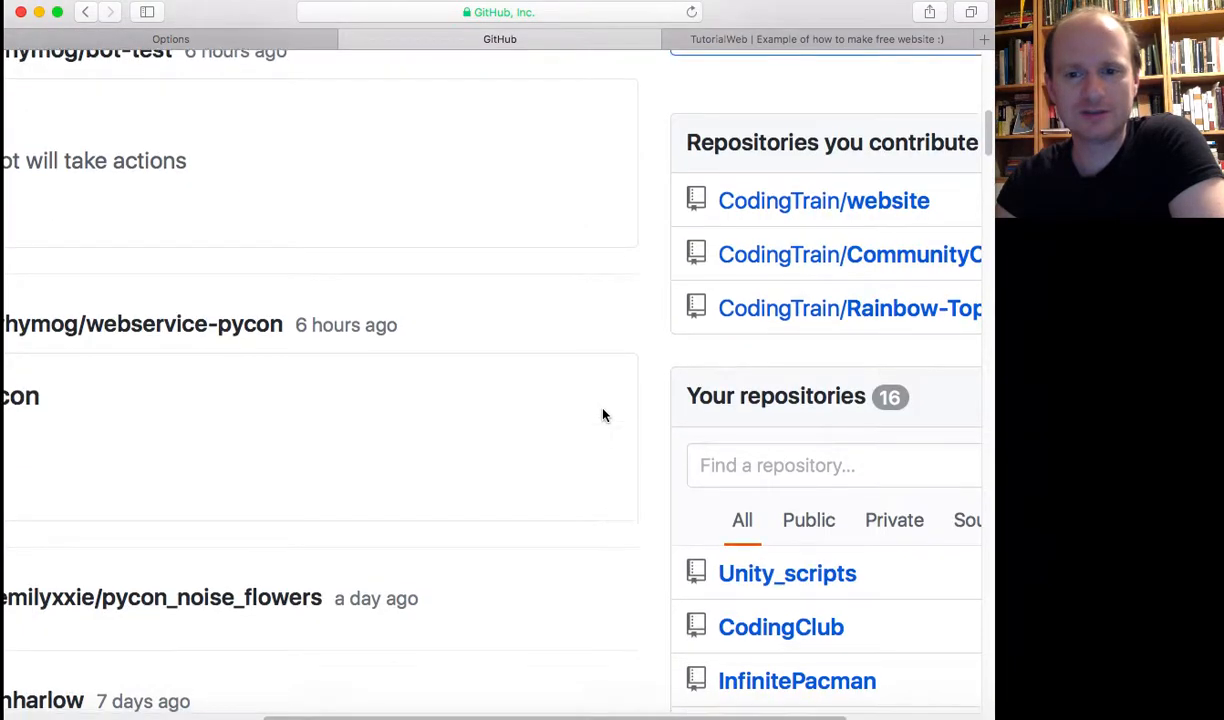
scroll(604, 416, down, 5)
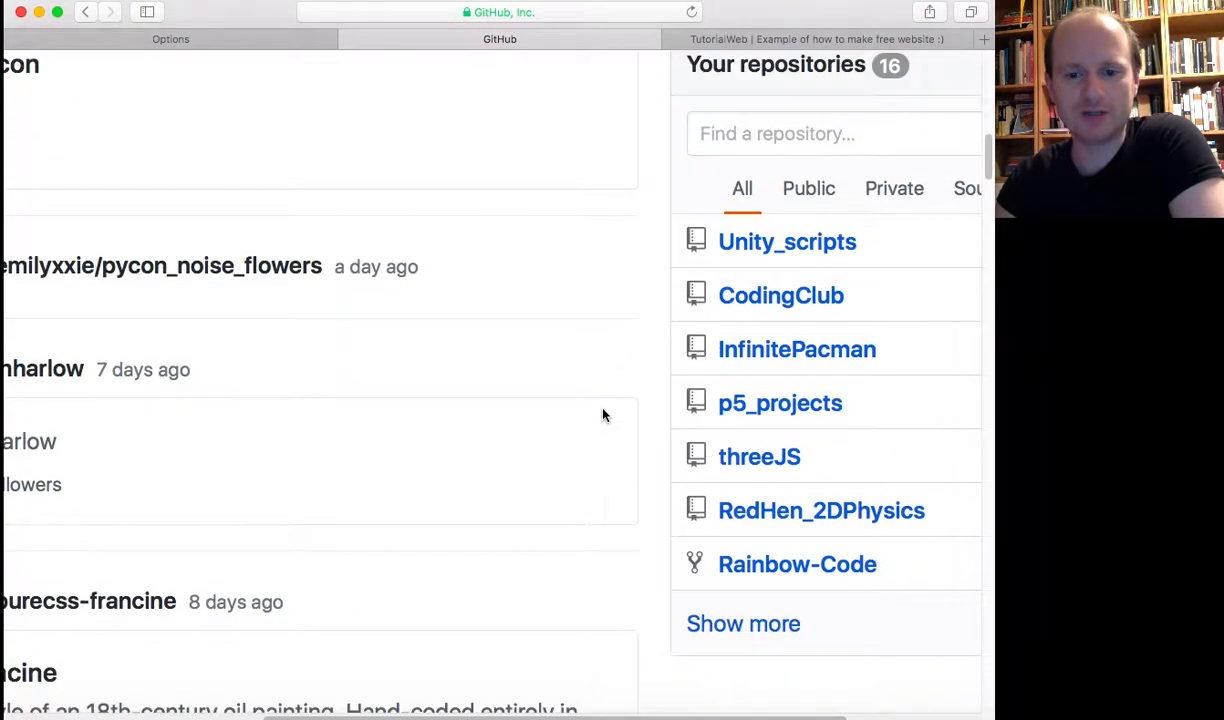
Return to the TutorialWeb settings page and open the repository's main code page from there.
click(186, 41)
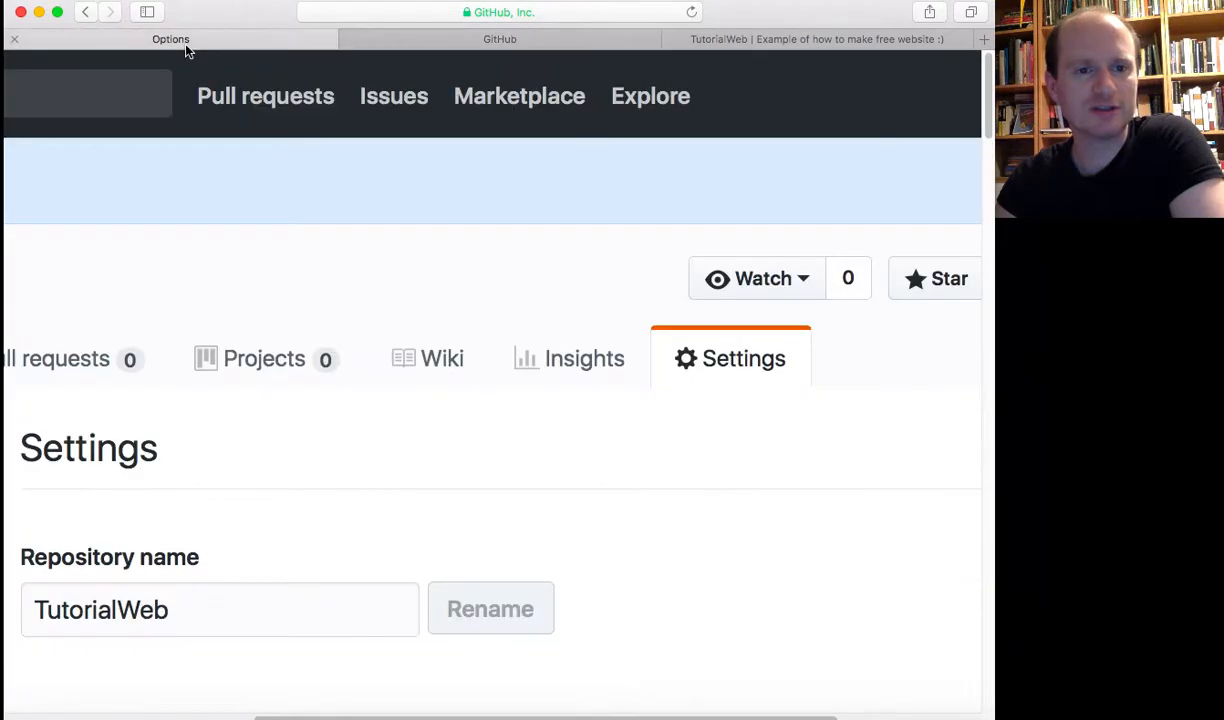
scroll(448, 434, down, 3)
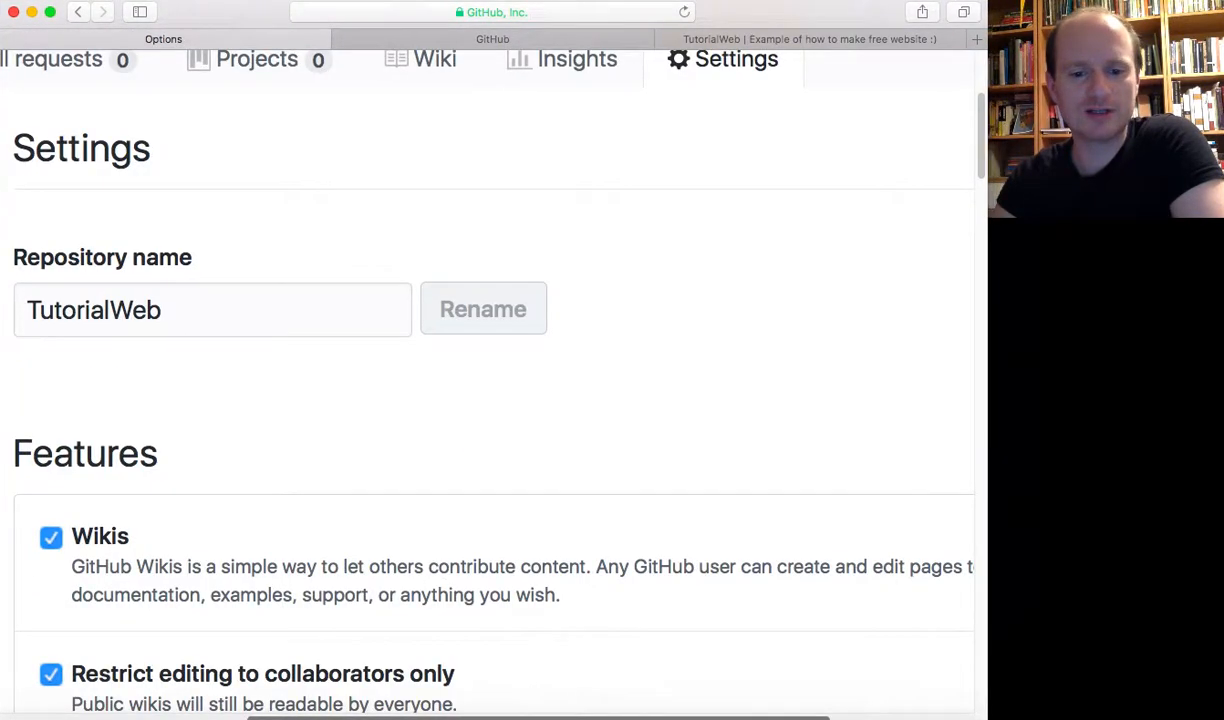
scroll(600, 716, right, 2)
scroll(600, 716, left, 2)
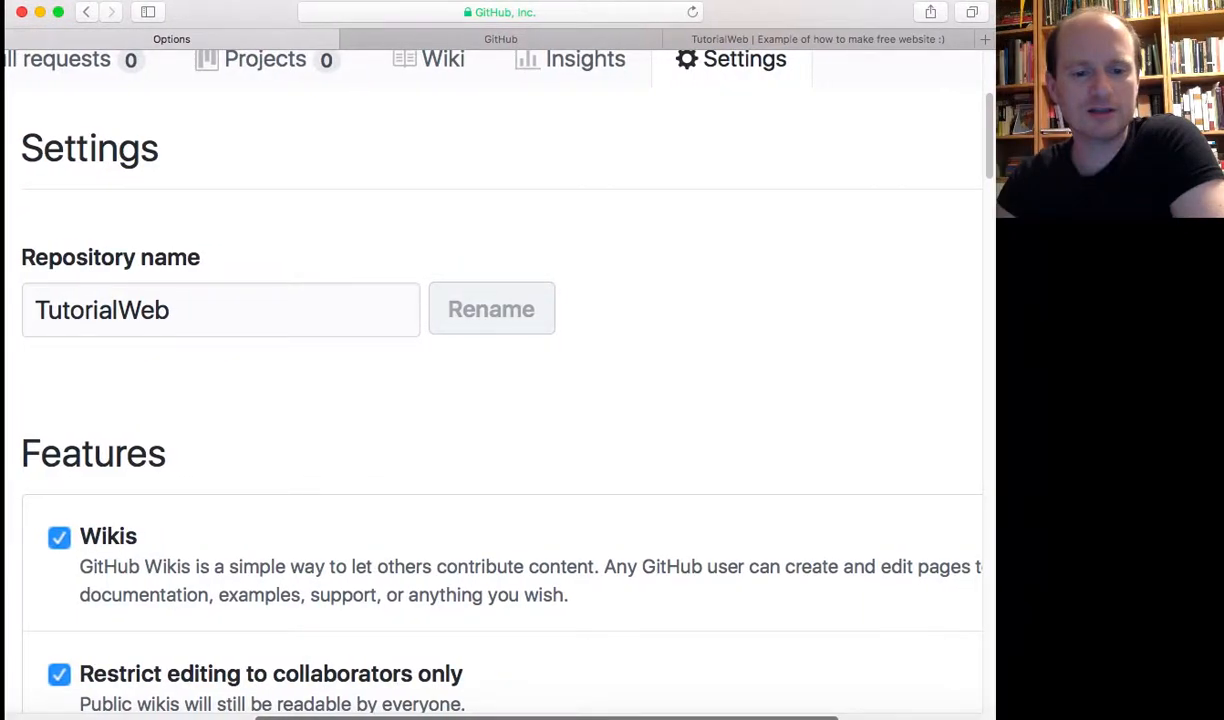
scroll(477, 589, left, 5)
scroll(493, 585, down, 1)
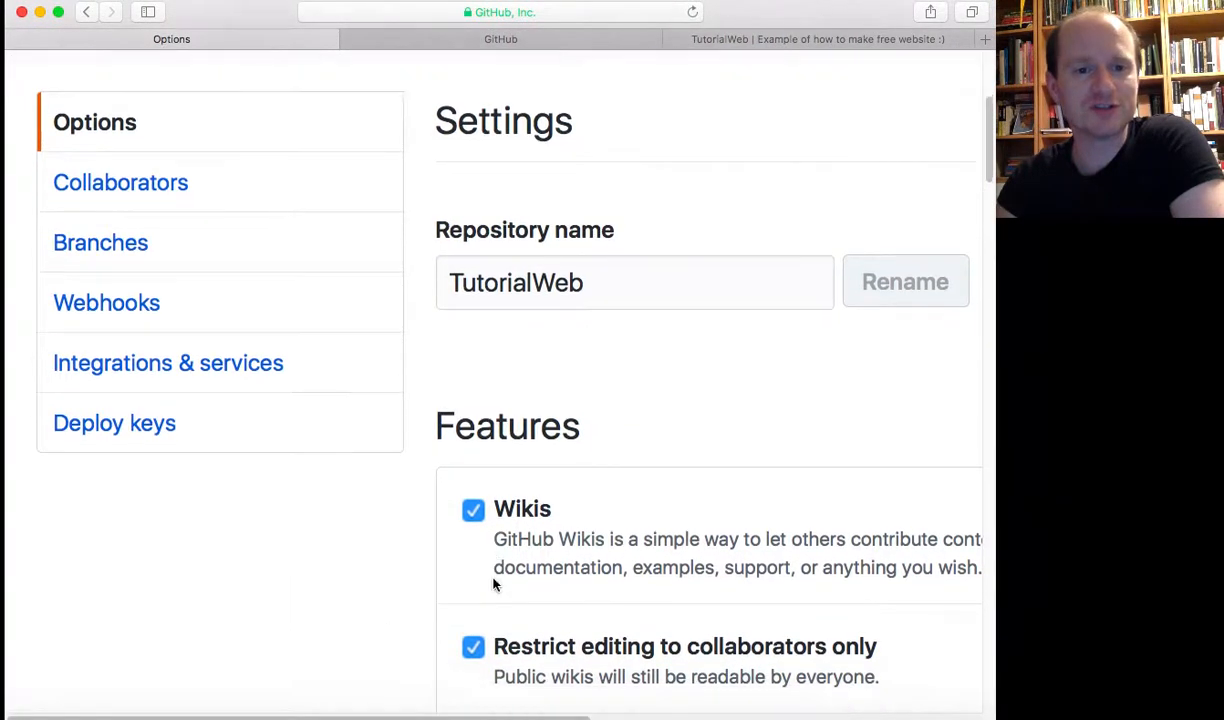
scroll(493, 577, up, 5)
click(313, 280)
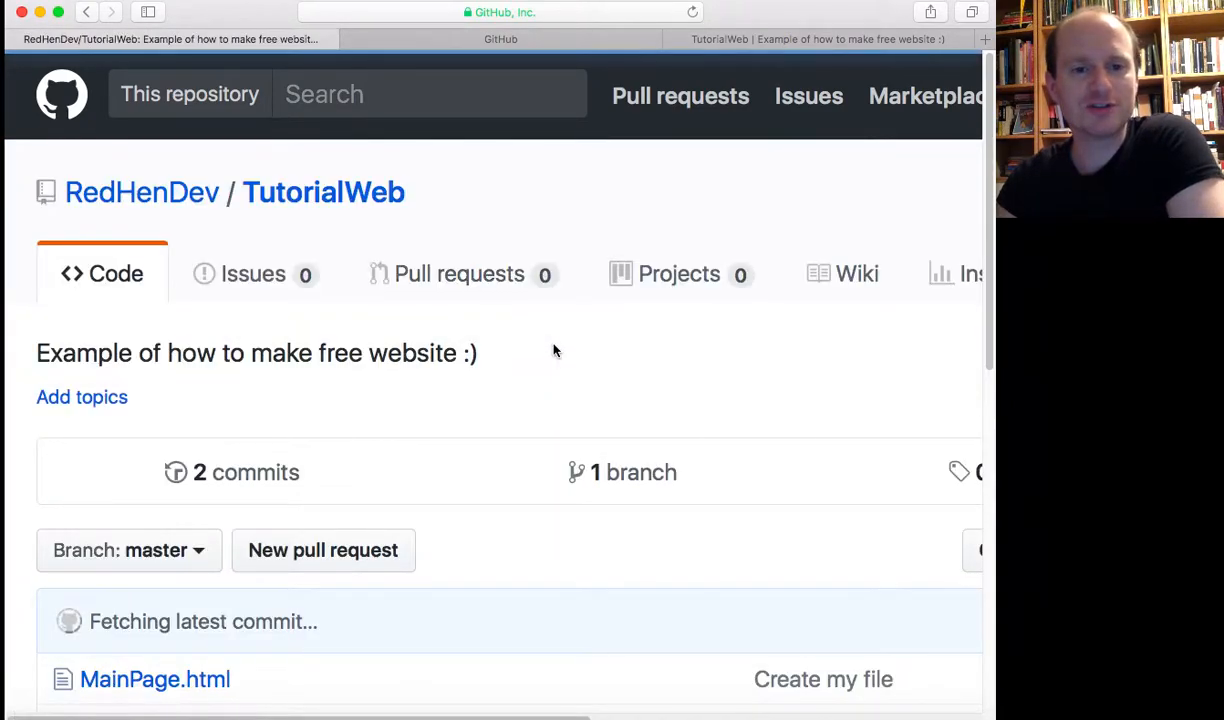
Open MainPage.html from the TutorialWeb repository's file list and start editing the file.
scroll(544, 410, down, 5)
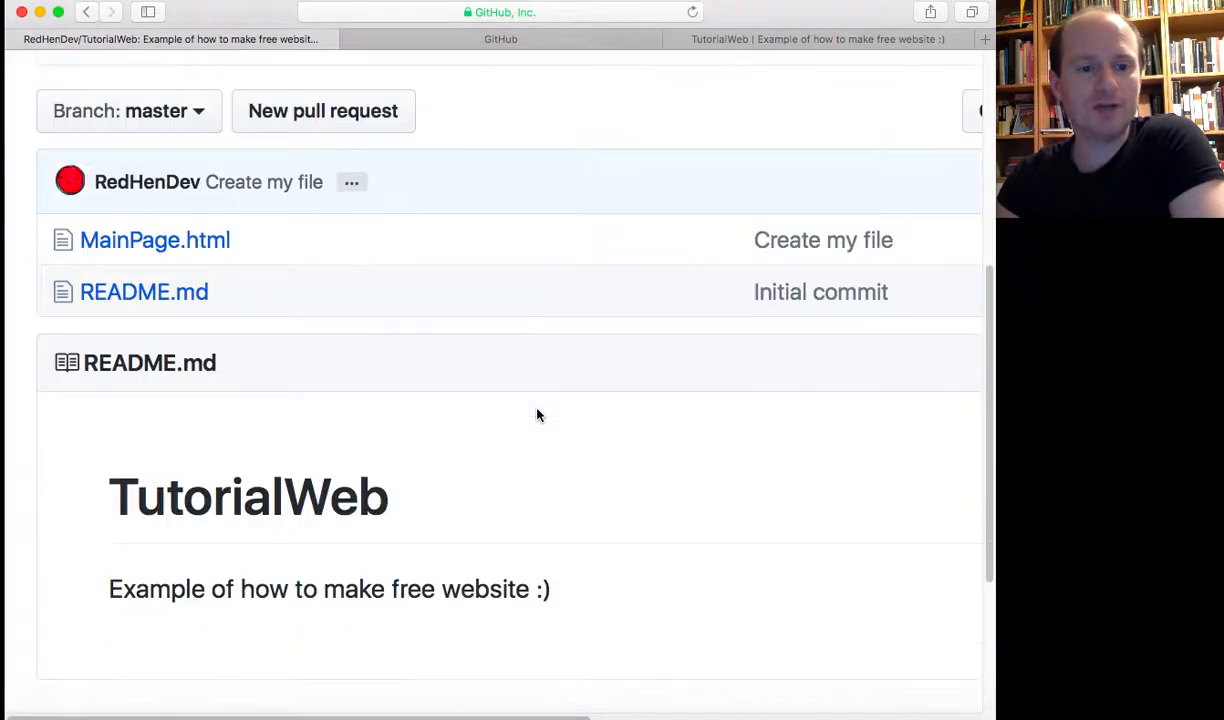
click(124, 246)
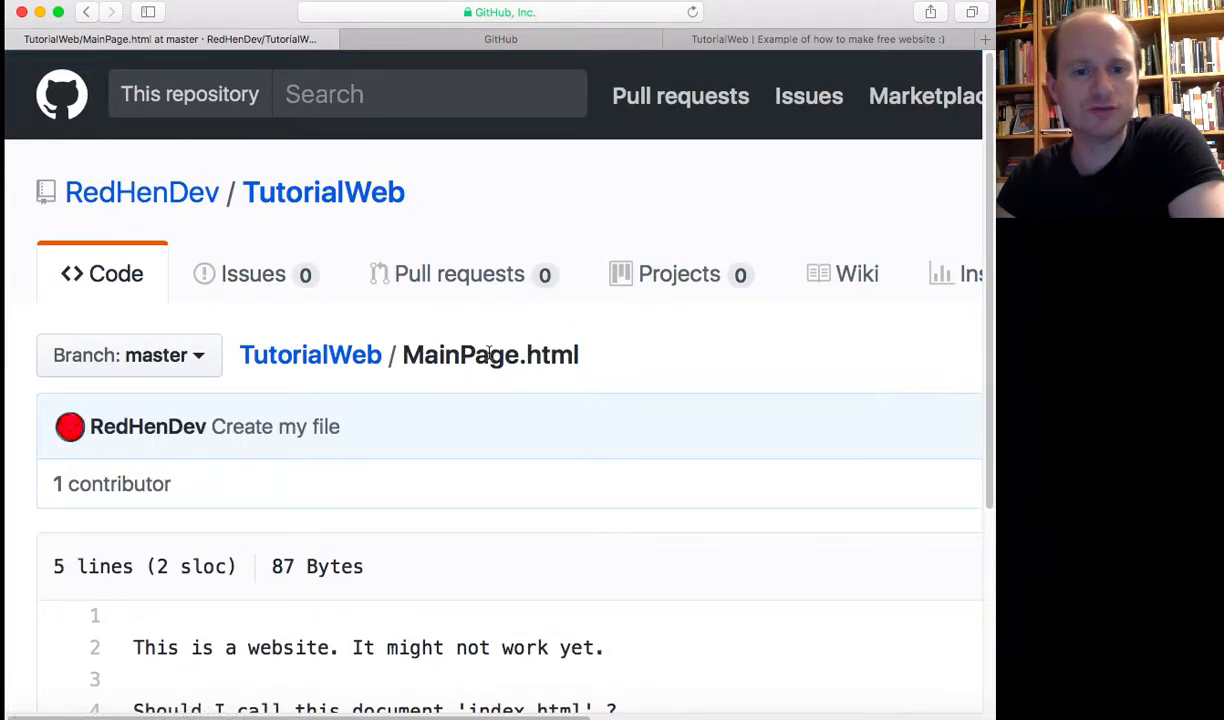
drag(437, 716, 858, 694)
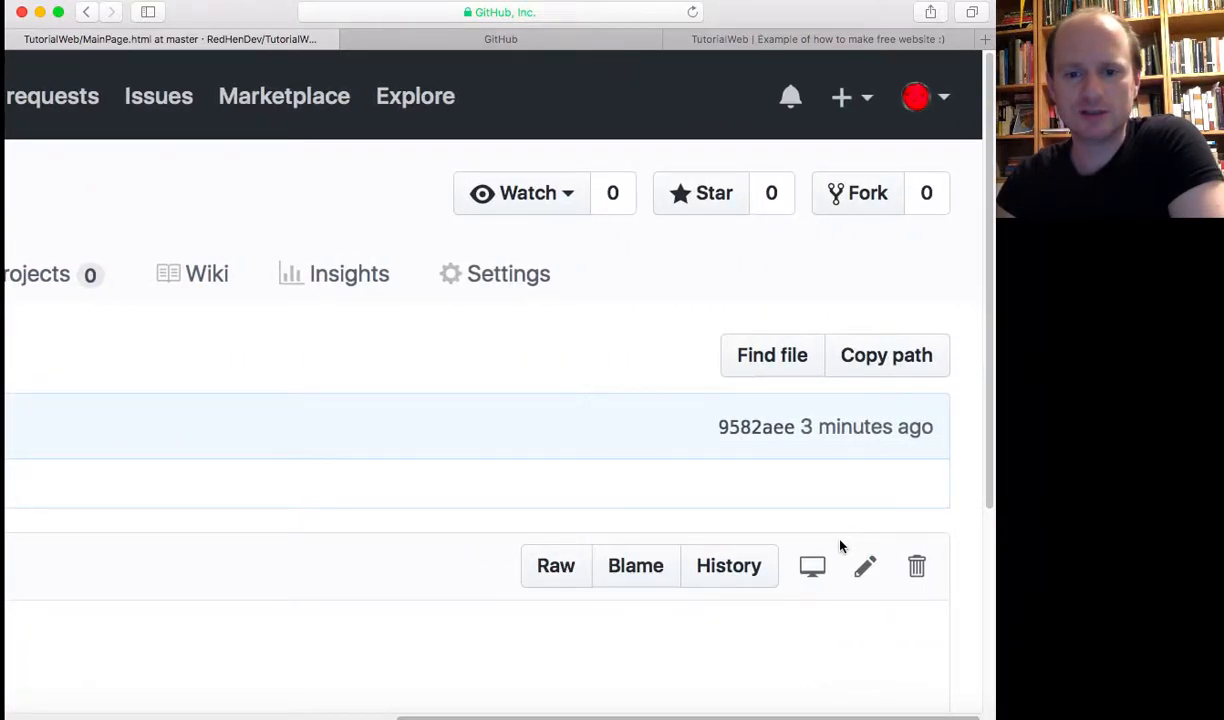
click(868, 568)
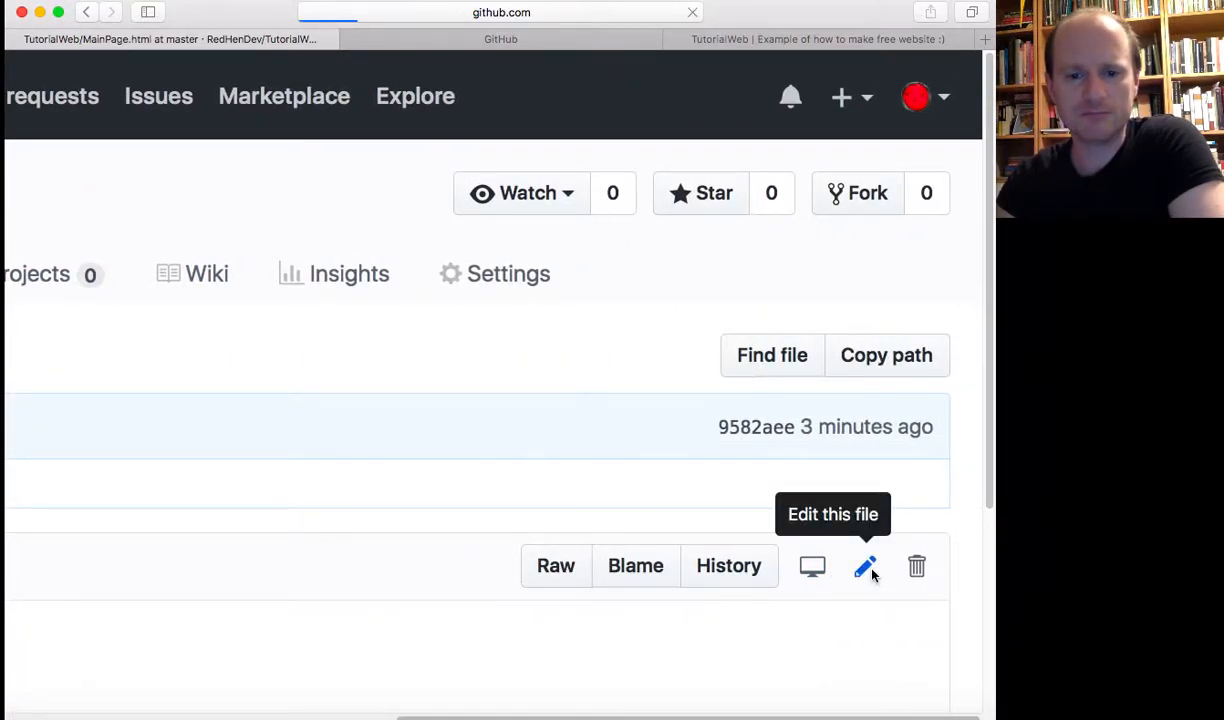
Change the file's name from MainPage.html to index.html in the file editor.
click(347, 366)
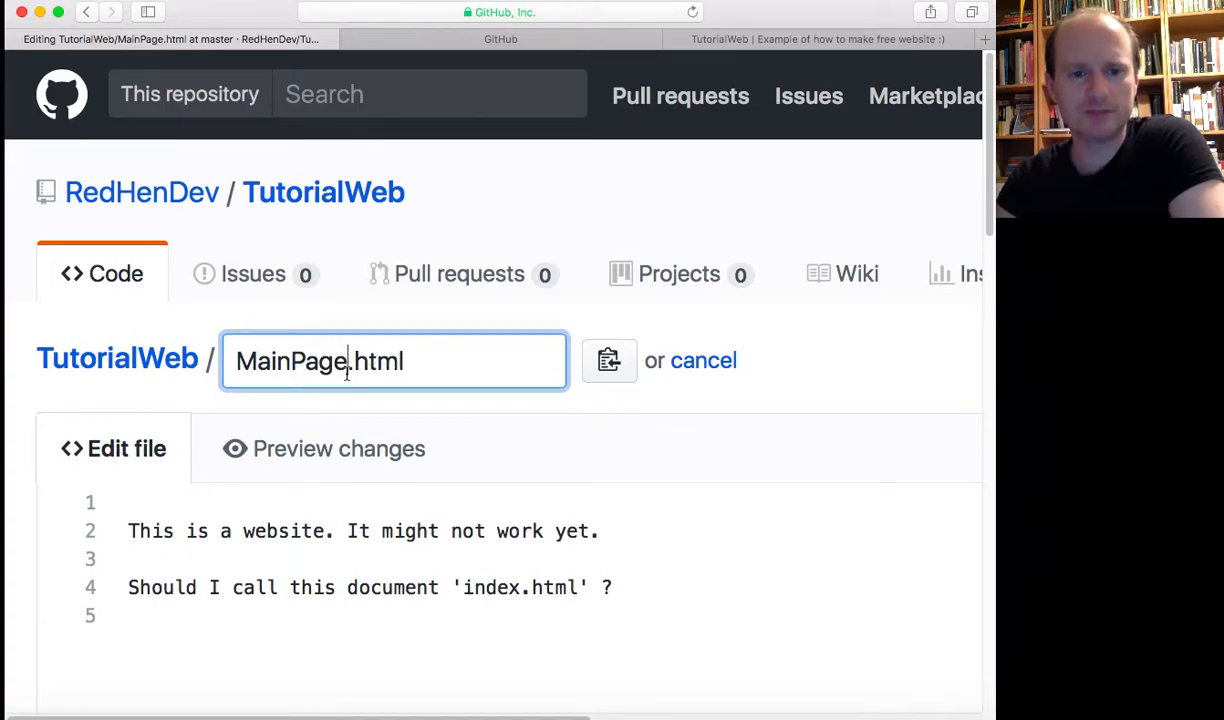
key(BackSpace)
key(BackSpace)
key(BackSpace)
key(BackSpace)
key(BackSpace)
key(BackSpace)
key(BackSpace)
key(BackSpace)
text(index)
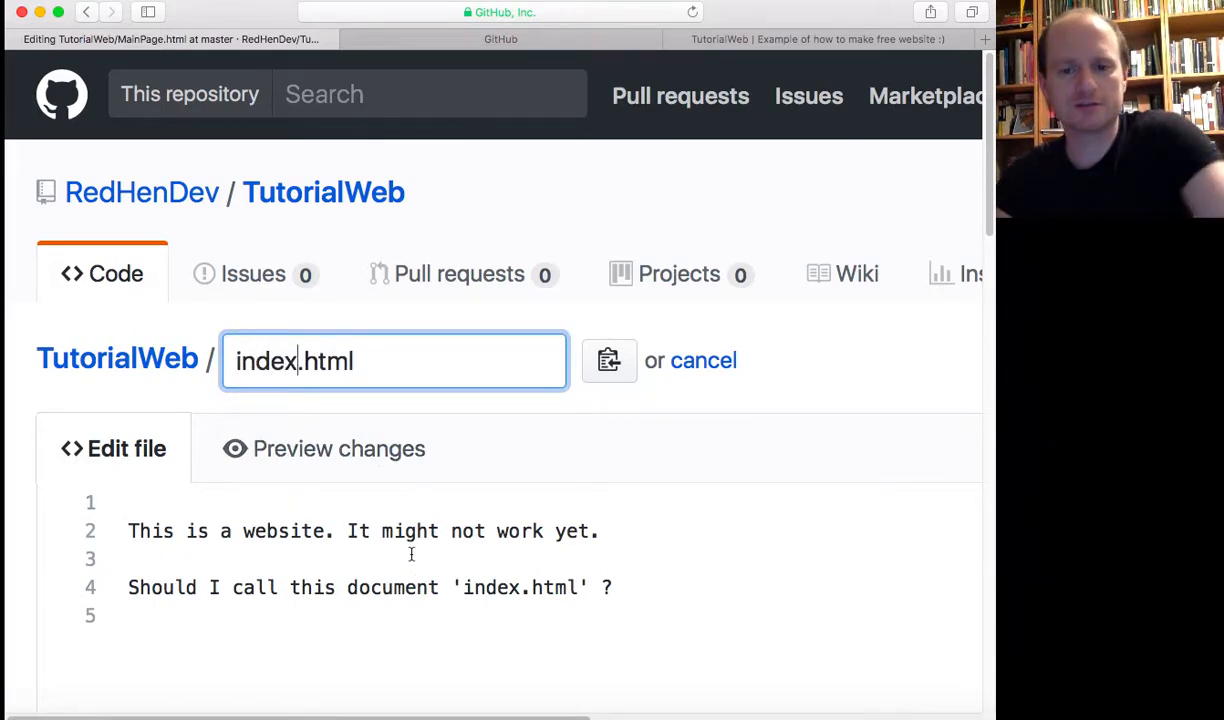
Commit the file rename directly to the master branch with the message "Rename to index.html".
drag(987, 218, 986, 645)
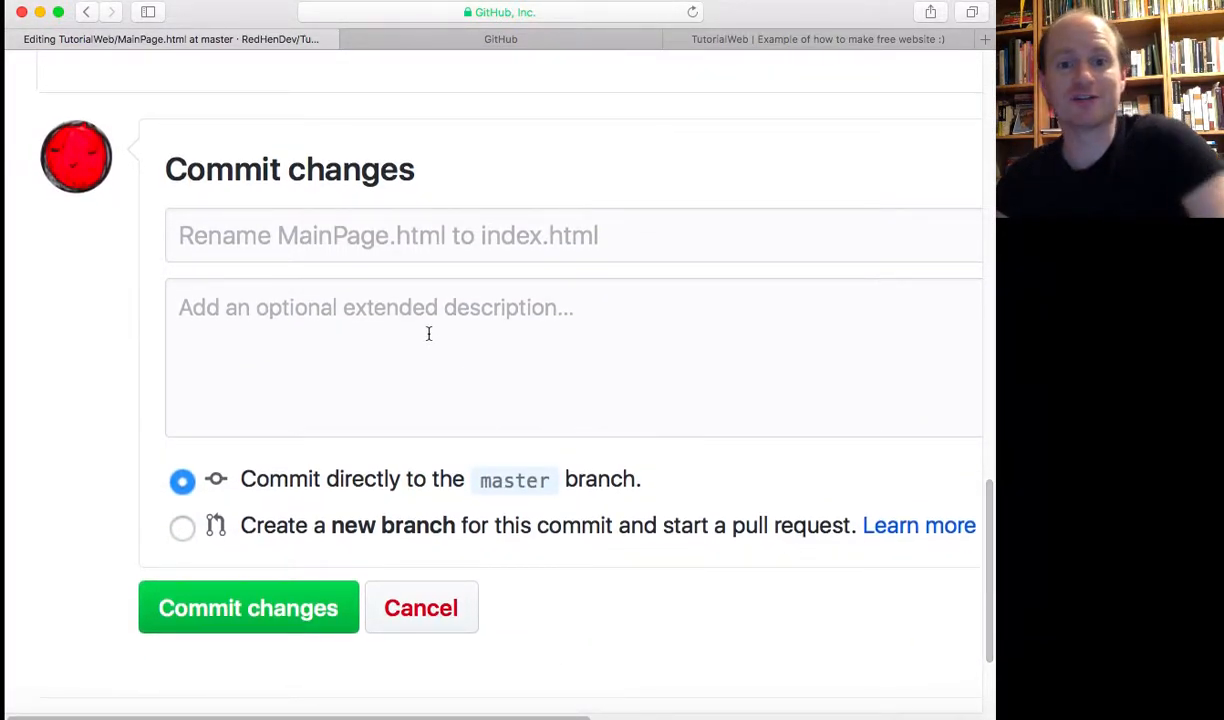
click(249, 230)
text(Rename to index.h)
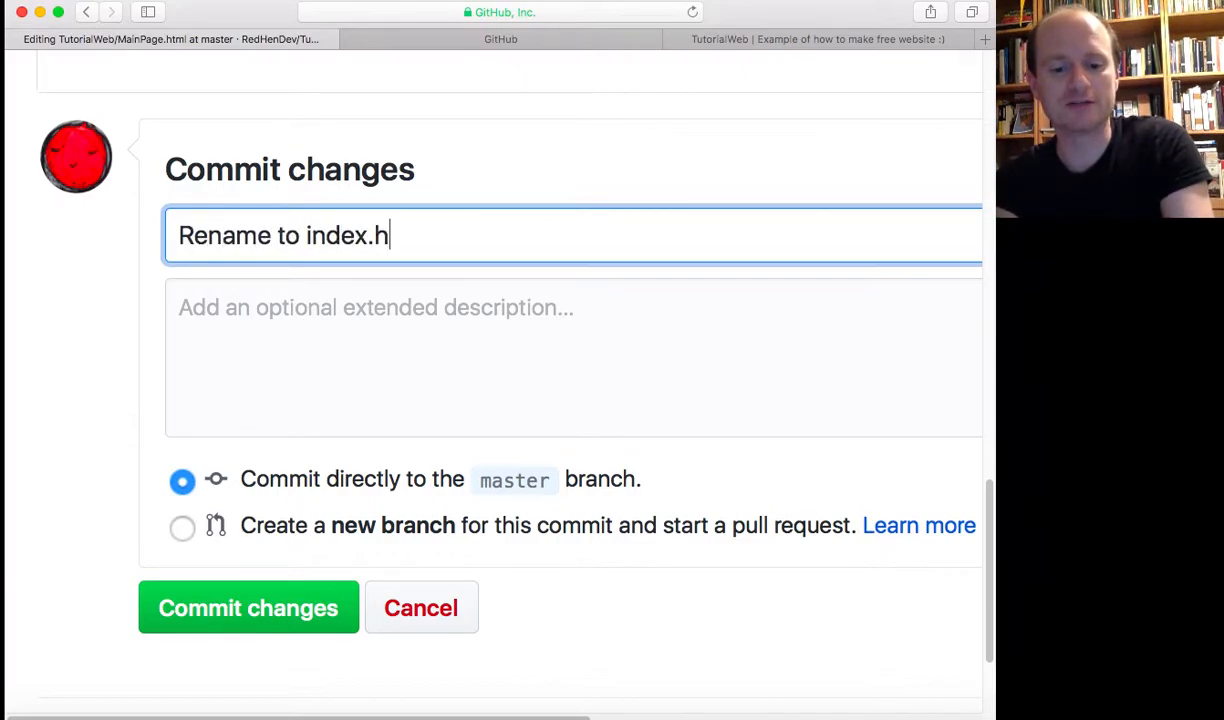
text(tml)
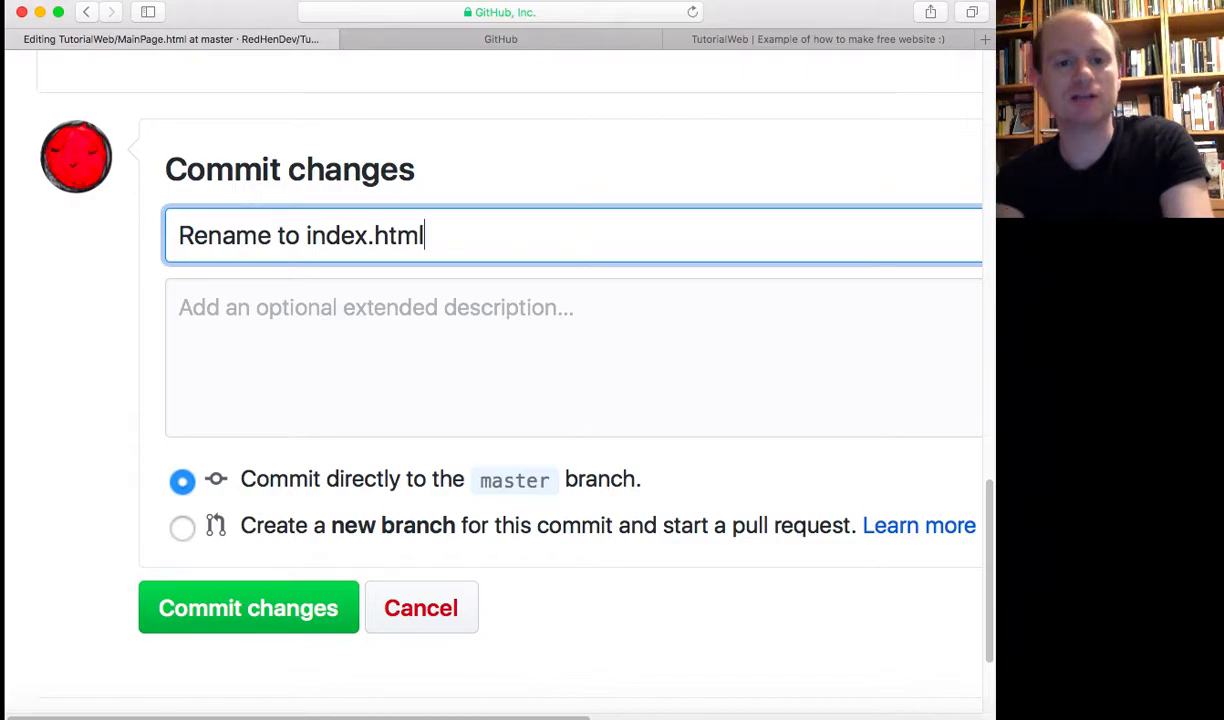
click(267, 622)
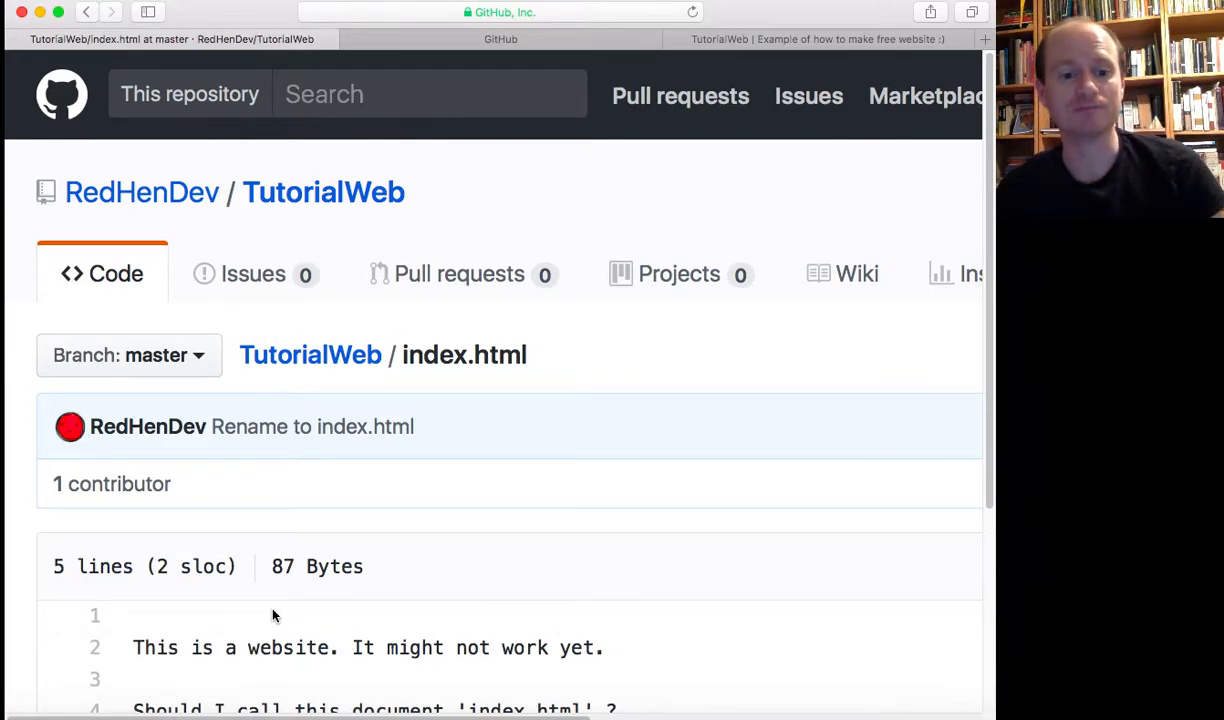
click(722, 39)
click(588, 12)
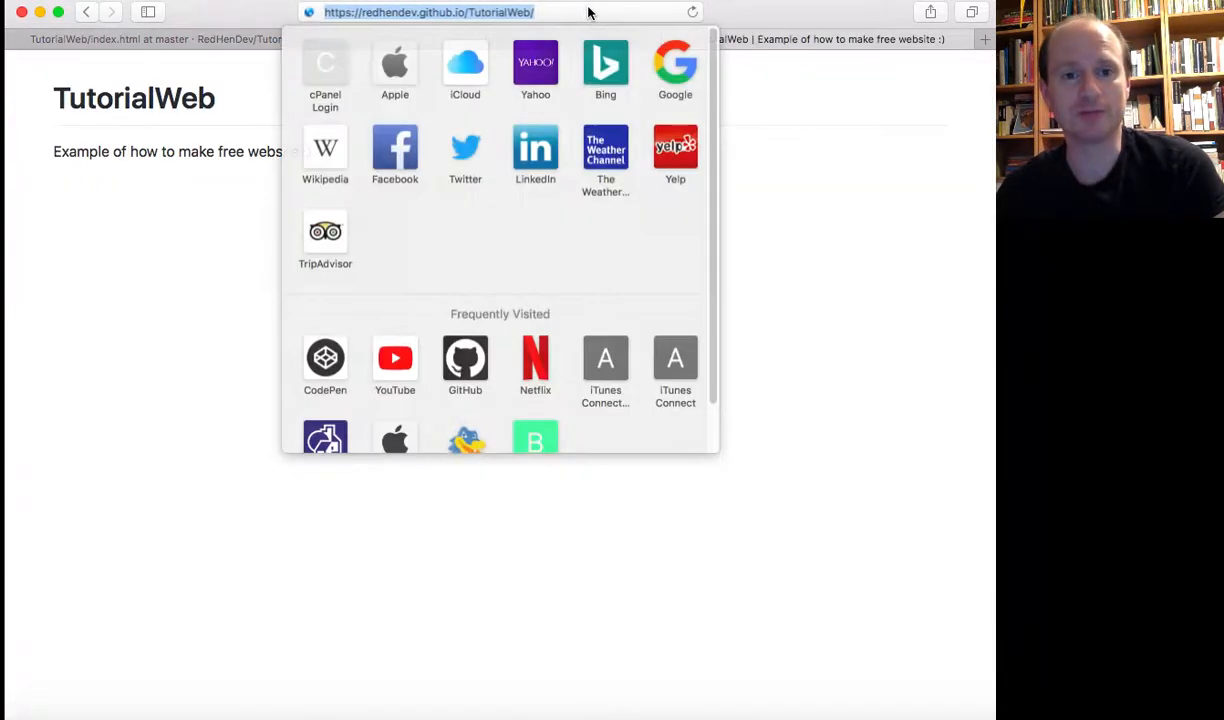
key(Return)
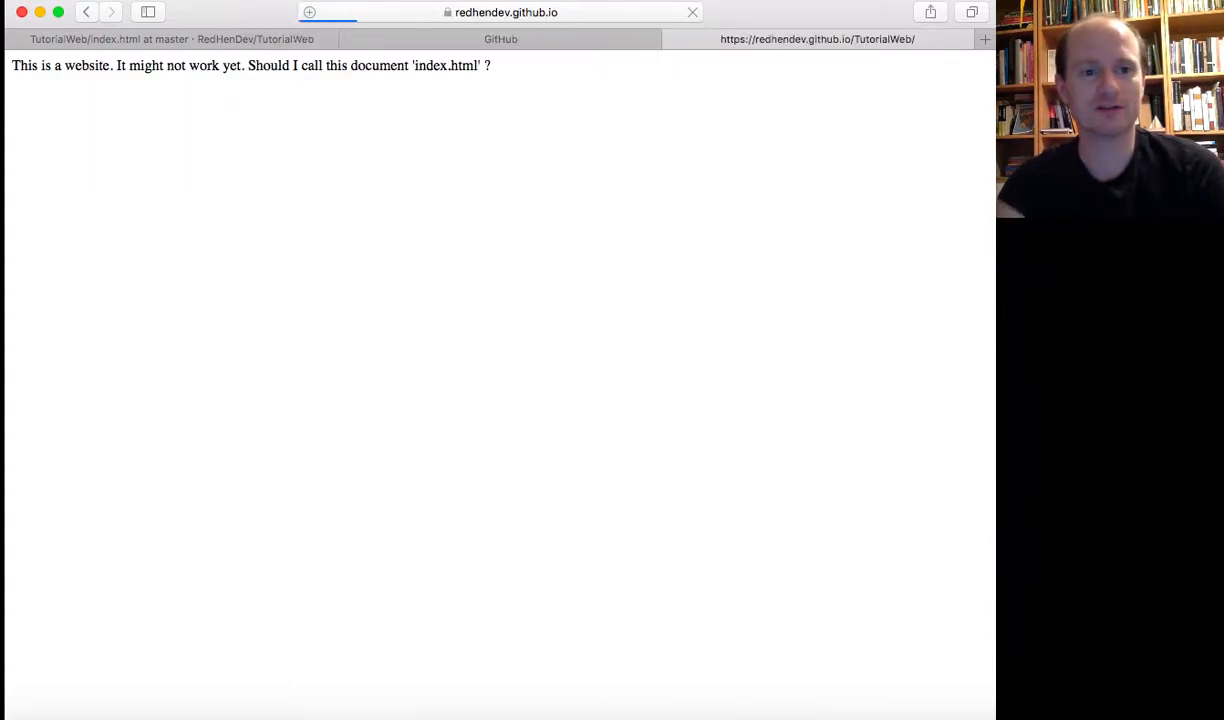